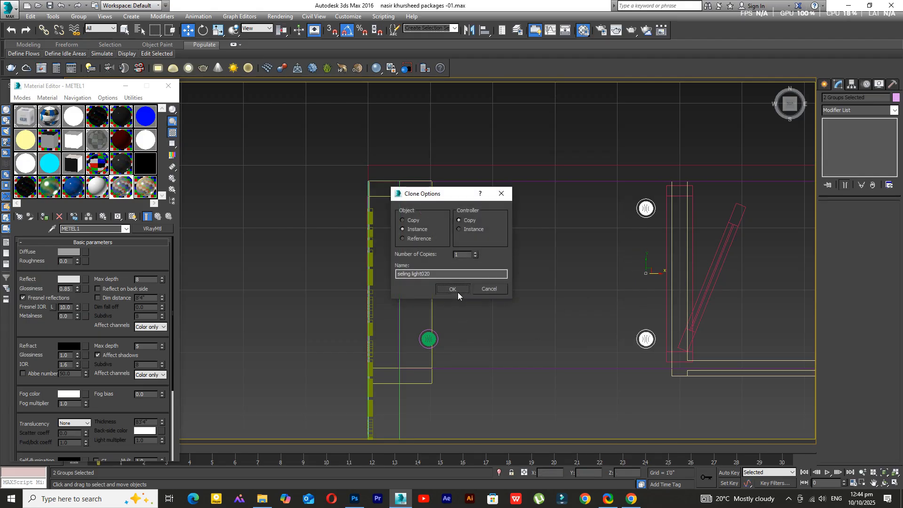
- Clone the pair of ceiling lights as instances, and place one more instanced light at the centre of the four lights
left_click(452, 289)
left_click(648, 339)
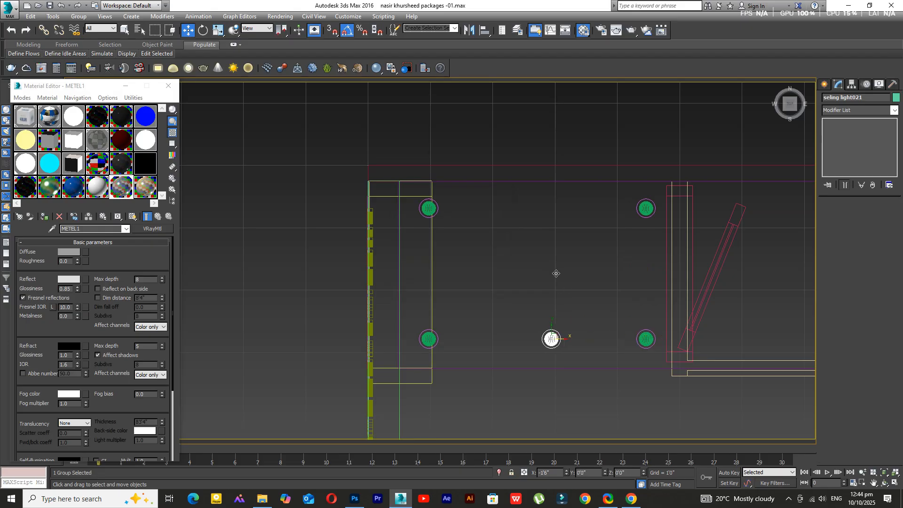
left_click(453, 289)
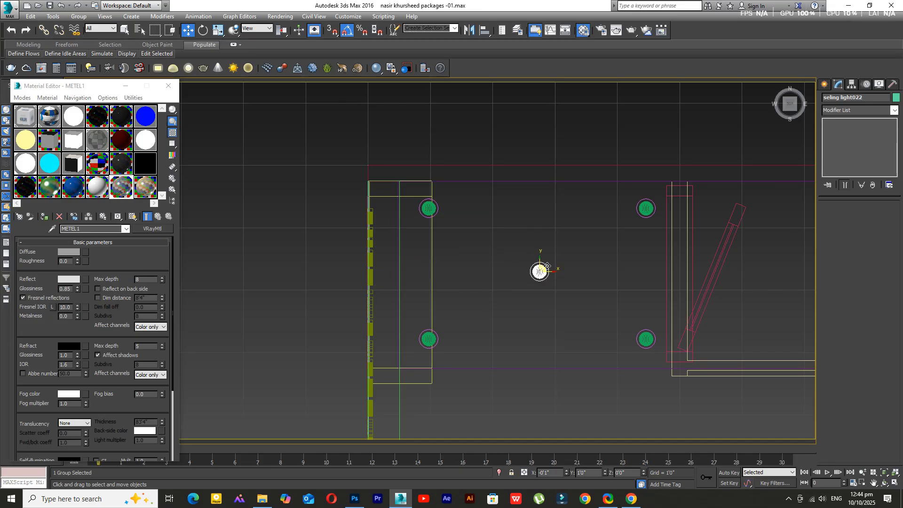
- Examine the ceiling light layout over the whole booth from above and from below in the shaded 3D view
scroll(535, 297, "down", 3)
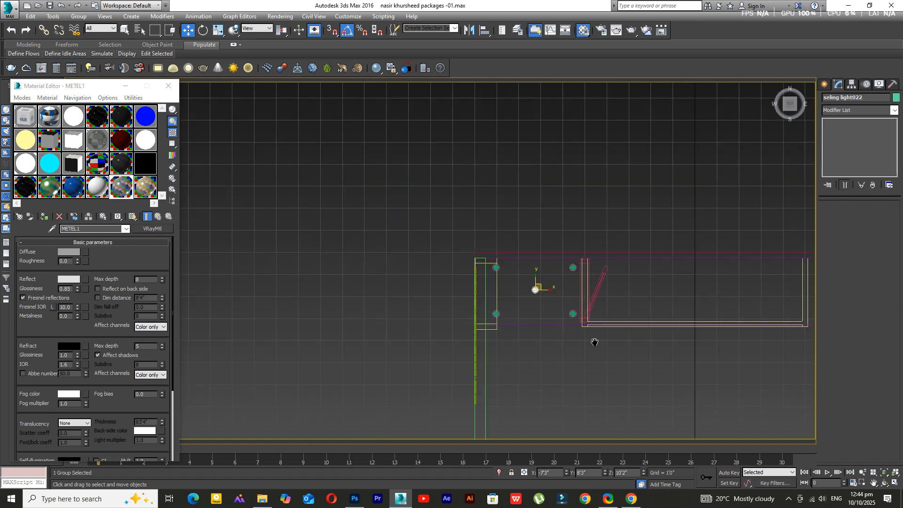
middle_click_drag(595, 342, 396, 302)
scroll(397, 302, "down", 3)
scroll(490, 286, "up", 2)
scroll(490, 285, "up", 1)
scroll(490, 285, "down", 4)
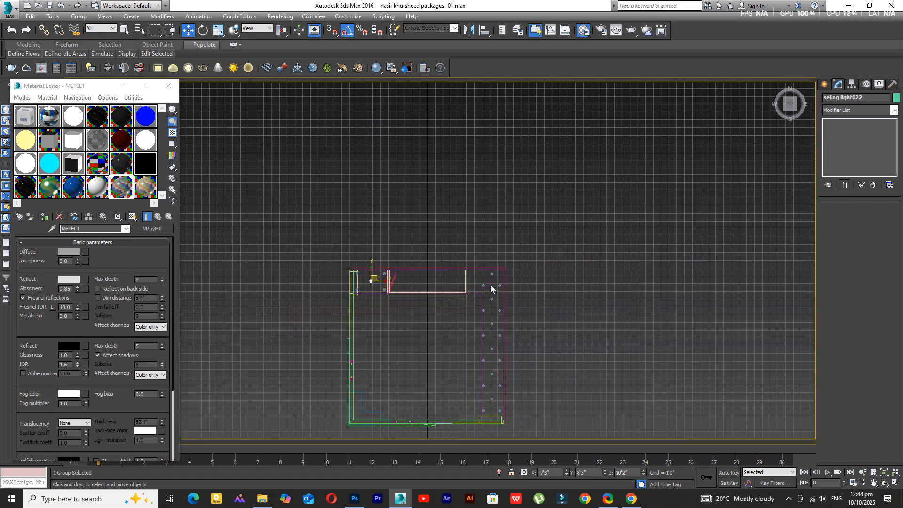
middle_click_drag(485, 316, 492, 312)
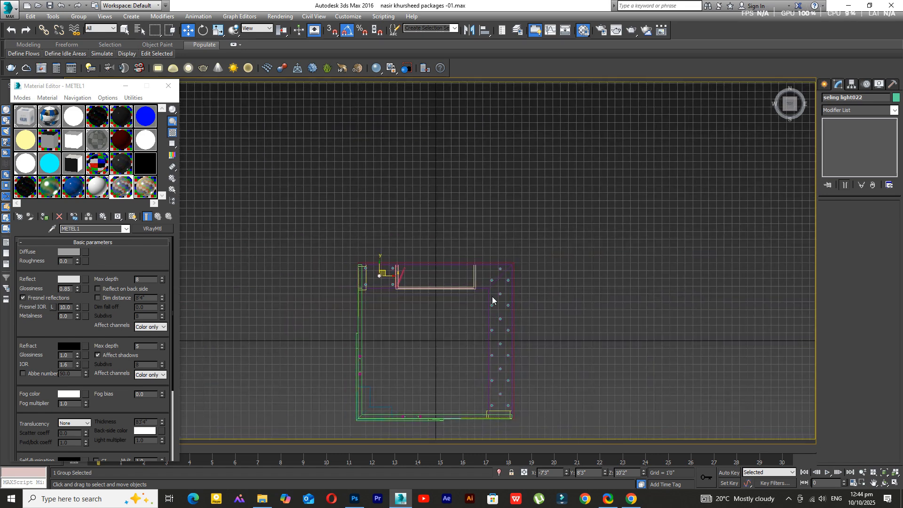
scroll(492, 297, "up", 3)
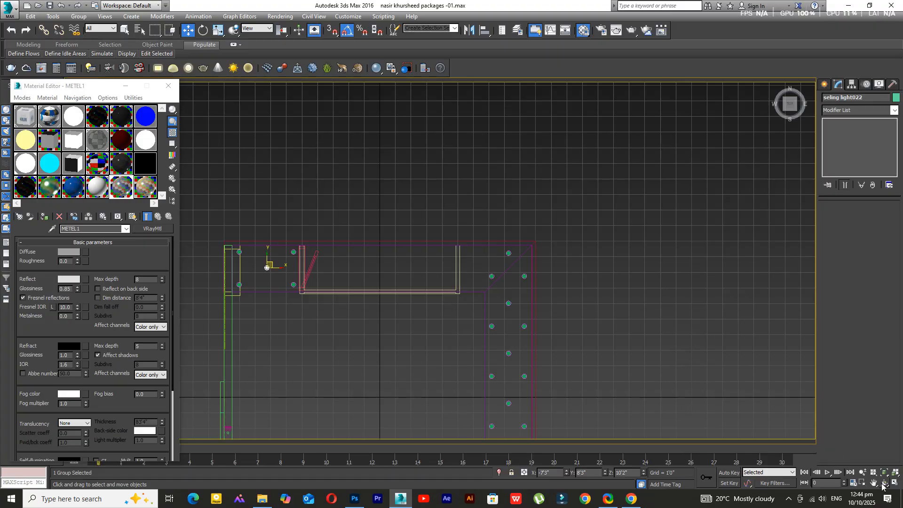
scroll(396, 279, "down", 3)
key("ctrl+r")
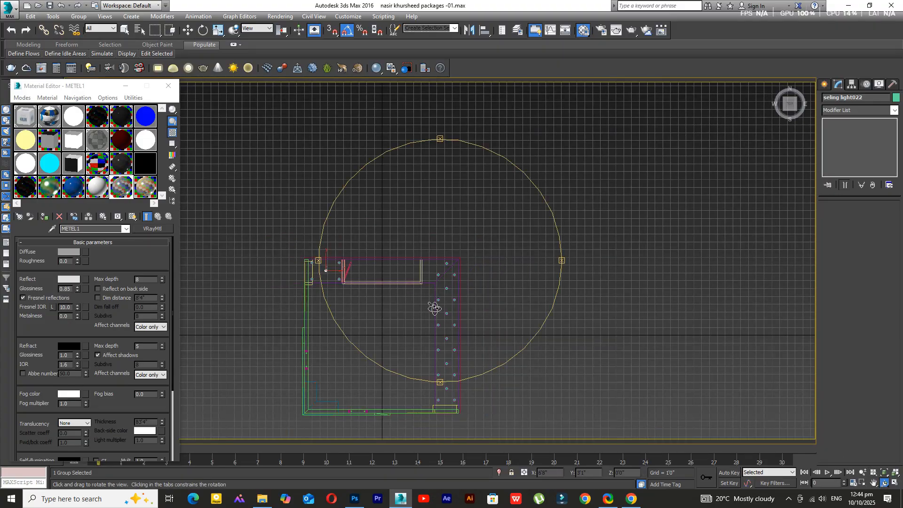
mouse_move(435, 308)
left_mouse_down()
mouse_move(425, 285)
mouse_move(442, 302)
mouse_move(387, 311)
mouse_move(469, 306)
left_mouse_up()
key("F3")
scroll(468, 302, "up", 6)
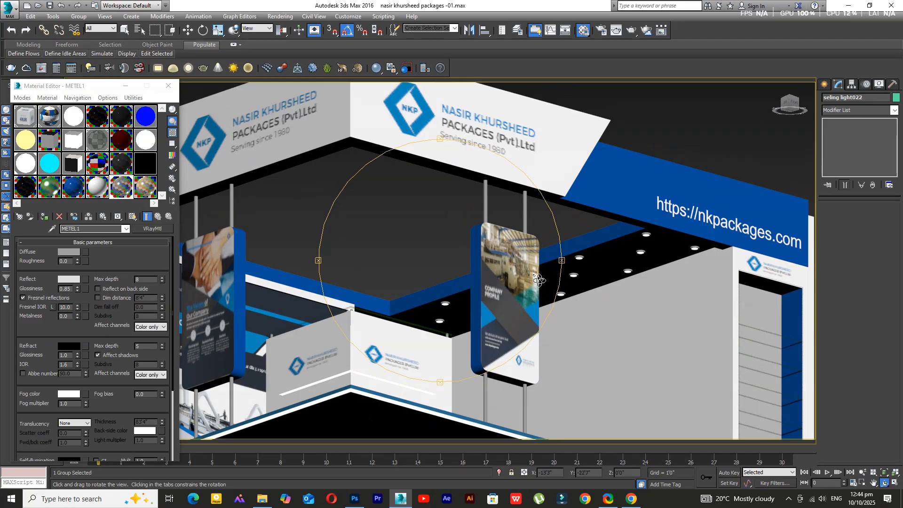
mouse_move(507, 282)
left_mouse_down()
mouse_move(459, 268)
mouse_move(514, 287)
left_mouse_up()
left_click_drag(352, 295, 476, 337)
- Leave view rotation, deselect the ceiling light and save the scene
right_click(656, 218)
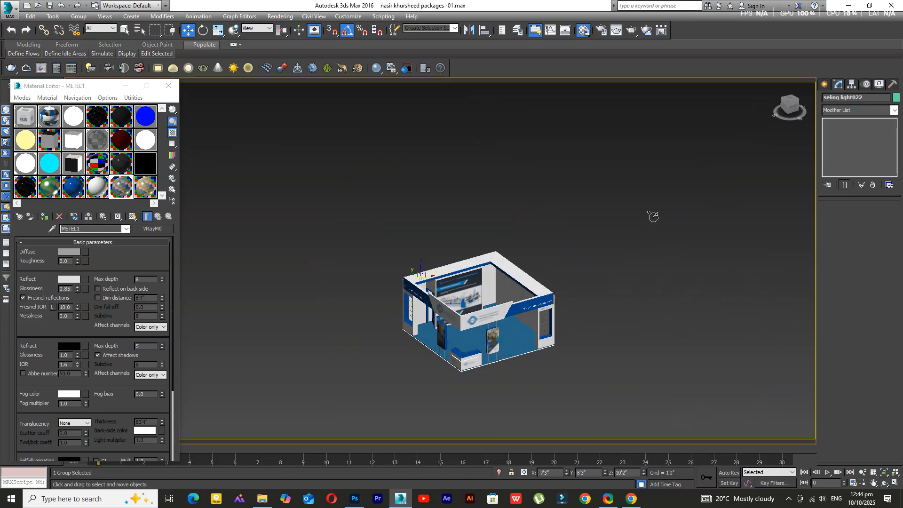
left_click(653, 216)
scroll(511, 273, "up", 3)
key("ctrl+s")
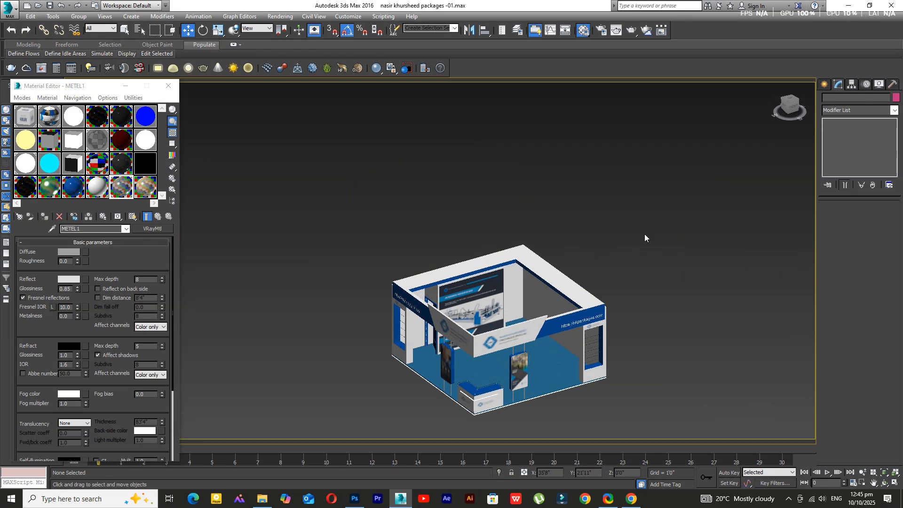
- Show the booth in a wireframe top view with the grid on and nothing selected
scroll(567, 250, "up", 3)
left_click(566, 251)
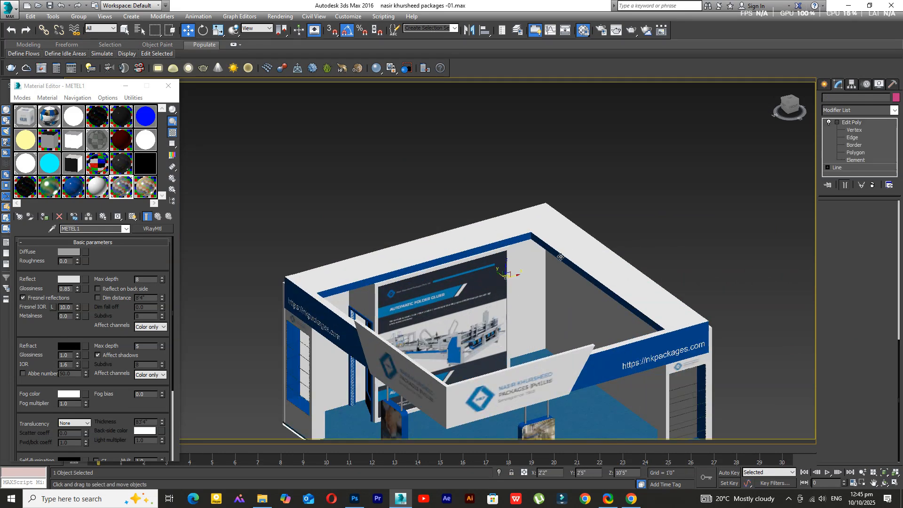
key("t")
key("F3")
scroll(581, 238, "down", 4)
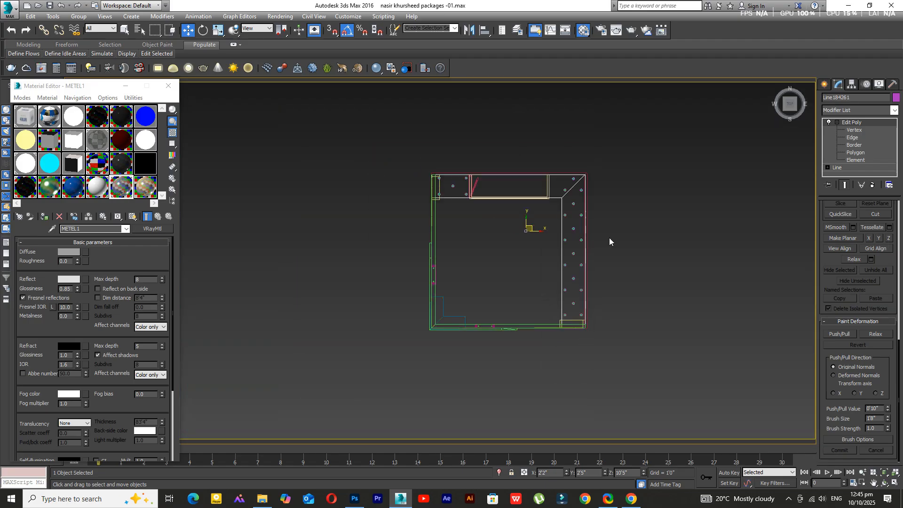
left_click(612, 239)
key("g")
scroll(558, 189, "up", 3)
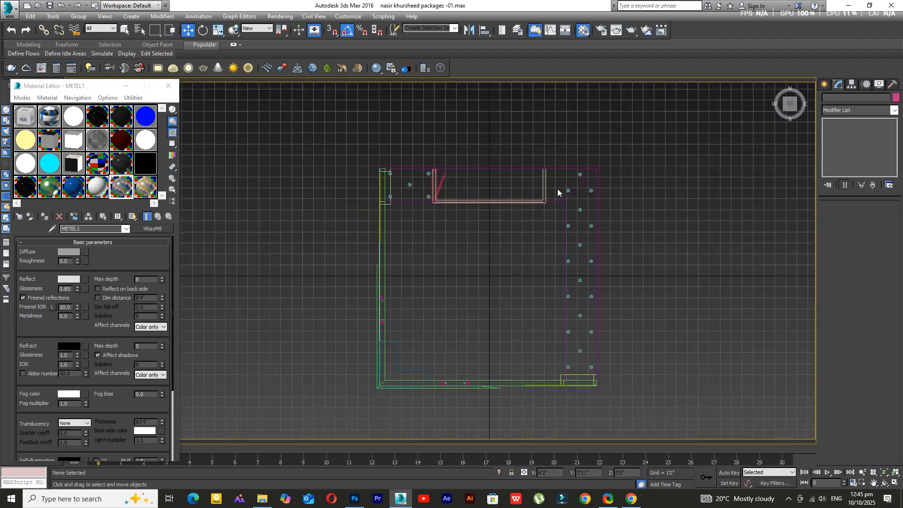
scroll(532, 245, "up", 2)
middle_click_drag(532, 245, 553, 256)
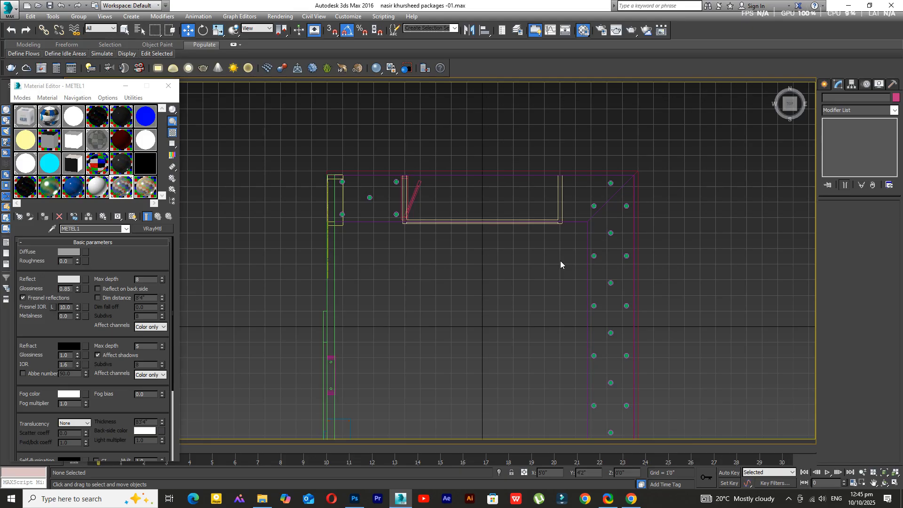
- Draw a box about 4'6" wide, 0'5" long and 4'8" high between the storeroom's side wall and the booth's outer wall
left_click(824, 84)
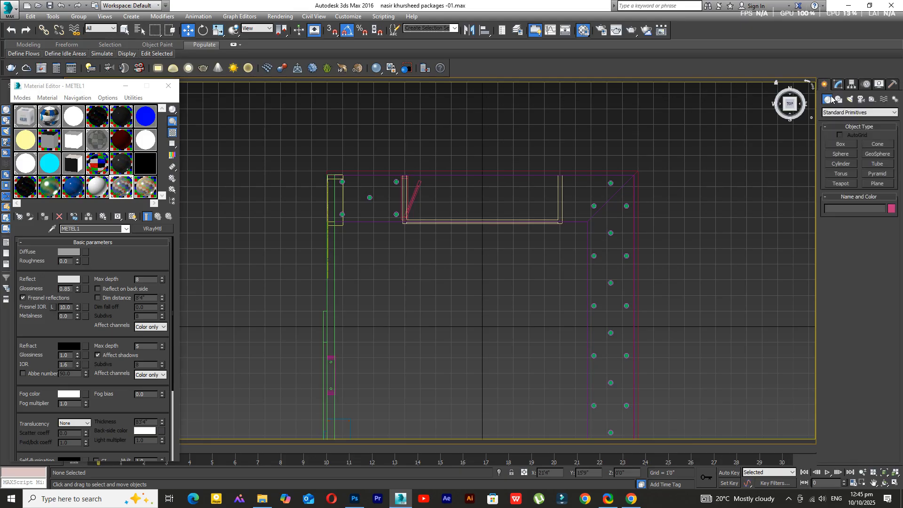
left_click(841, 144)
middle_click_drag(695, 191, 648, 196)
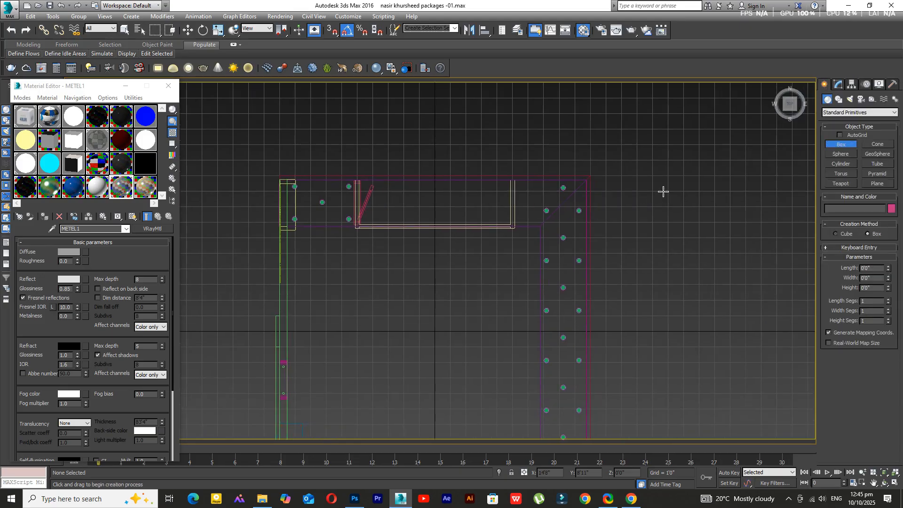
scroll(540, 227, "up", 4)
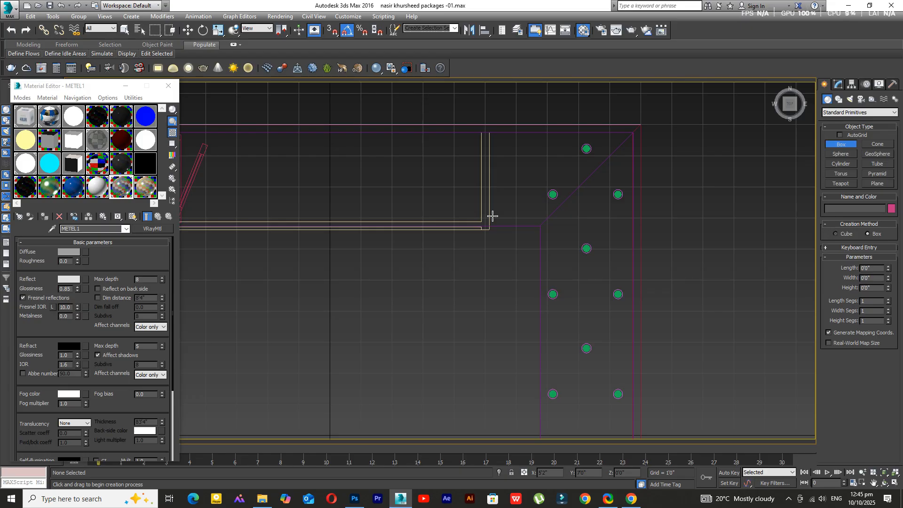
left_click_drag(491, 219, 630, 233)
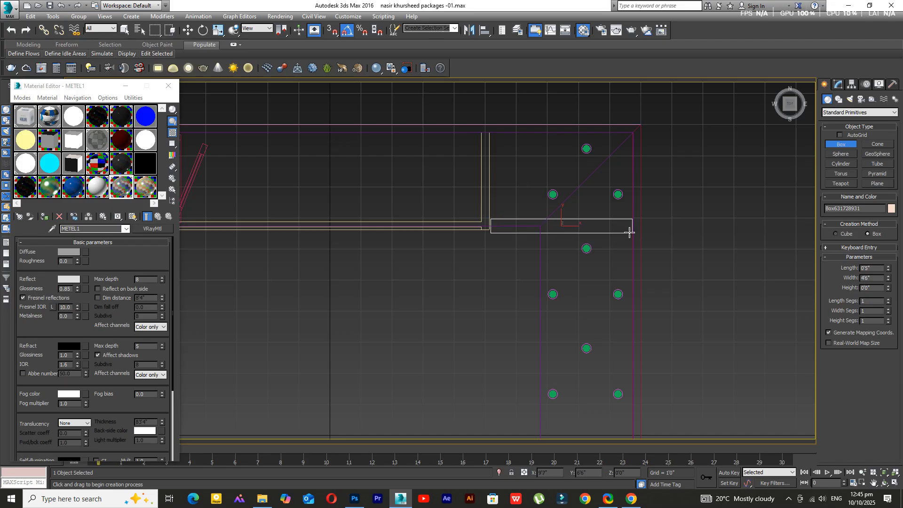
left_click(840, 85)
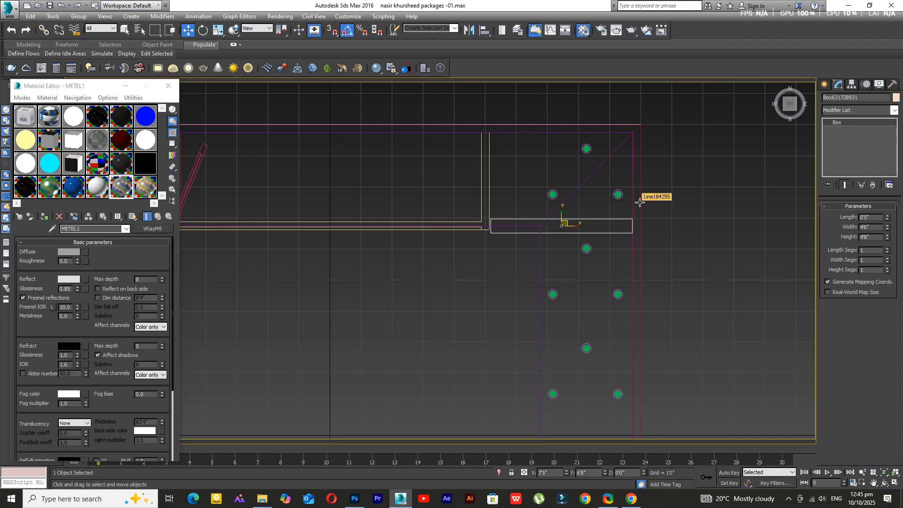
- Set the box's length to 1'4" and move it about 0'9" along negative Y to line up with the storeroom's outer corner
scroll(557, 219, "up", 2)
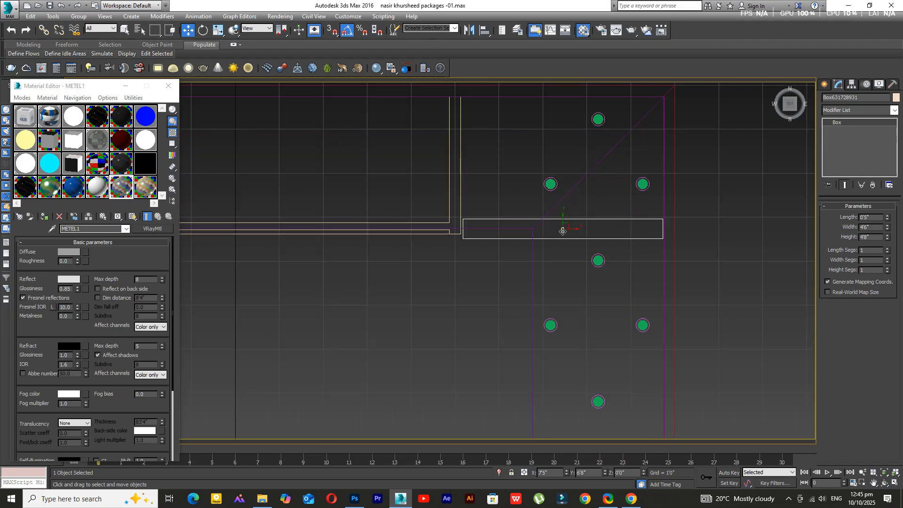
left_click_drag(573, 229, 573, 231)
type("1")
key("Return")
scroll(562, 228, "up", 2)
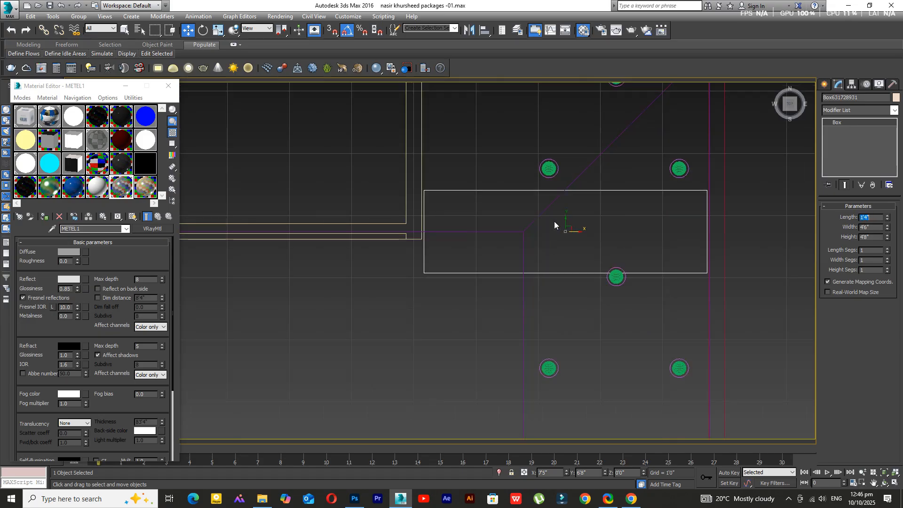
left_click_drag(555, 223, 570, 272)
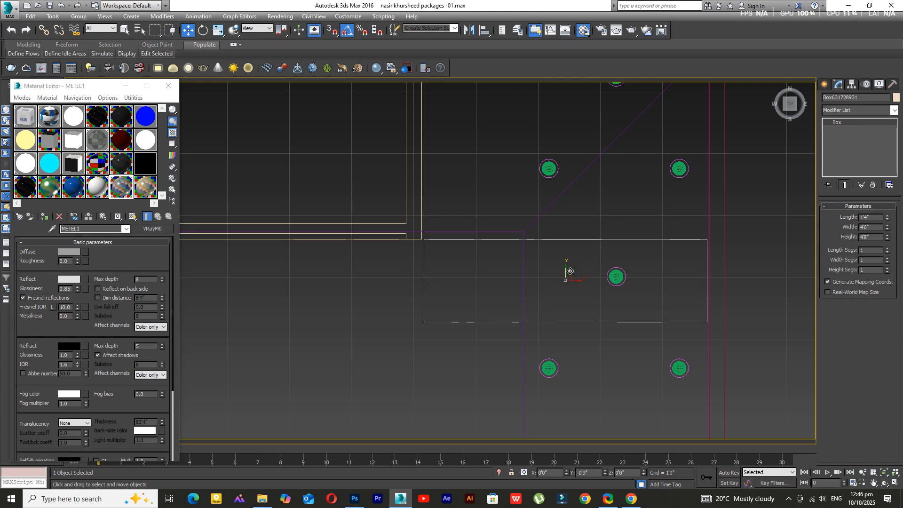
- Check the box in a shaded 3D view and set its height to 2'6"
scroll(570, 273, "down", 3)
left_click(885, 483)
mouse_move(442, 329)
left_mouse_down()
mouse_move(439, 309)
mouse_move(462, 277)
left_mouse_up()
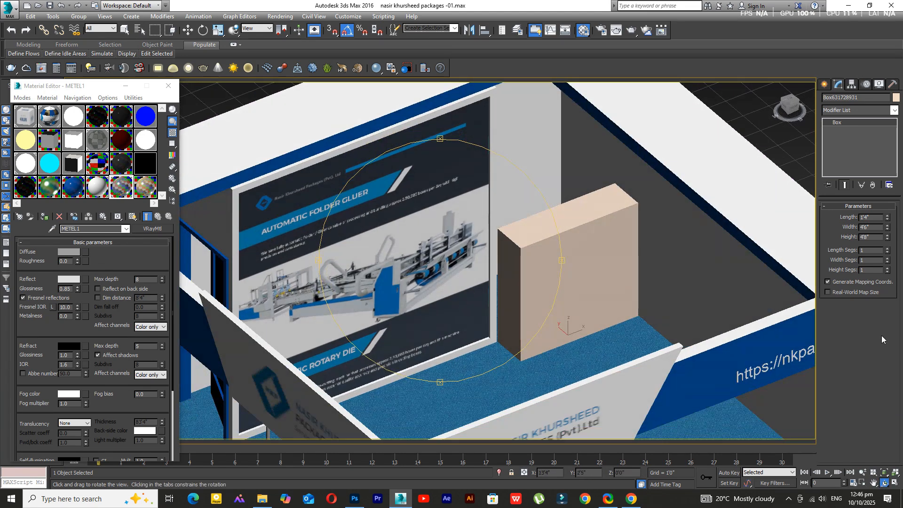
double_click(868, 237)
type("2'6")
key("Return")
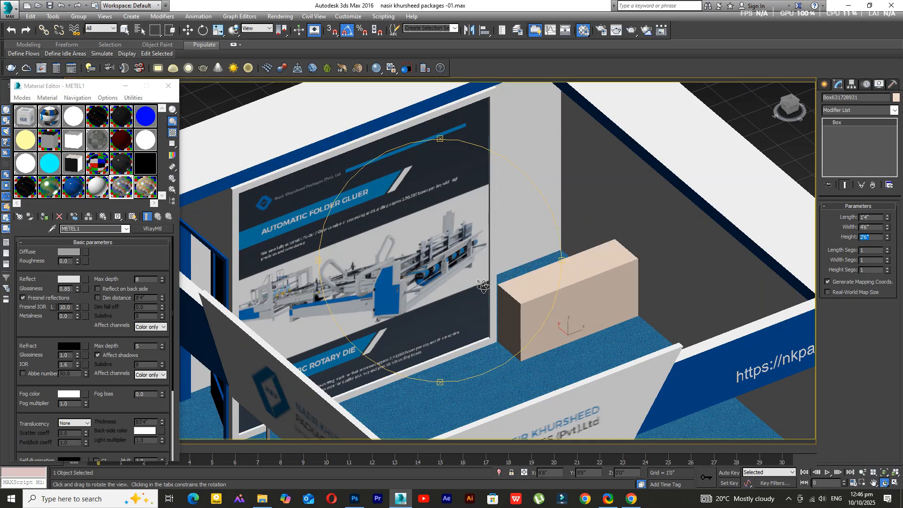
- Apply an Edit Poly modifier to the new box beside the storeroom
mouse_move(484, 286)
left_mouse_down()
mouse_move(513, 297)
mouse_move(500, 290)
left_mouse_up()
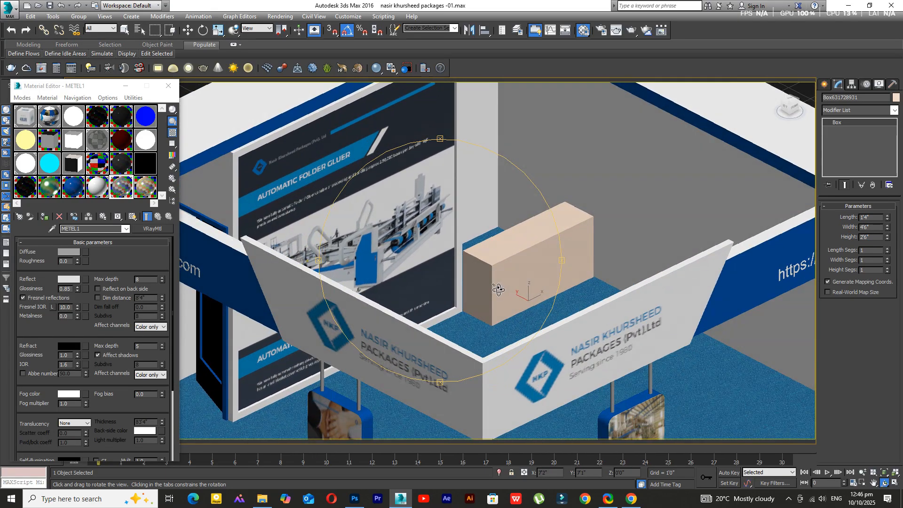
scroll(499, 289, "down", 5)
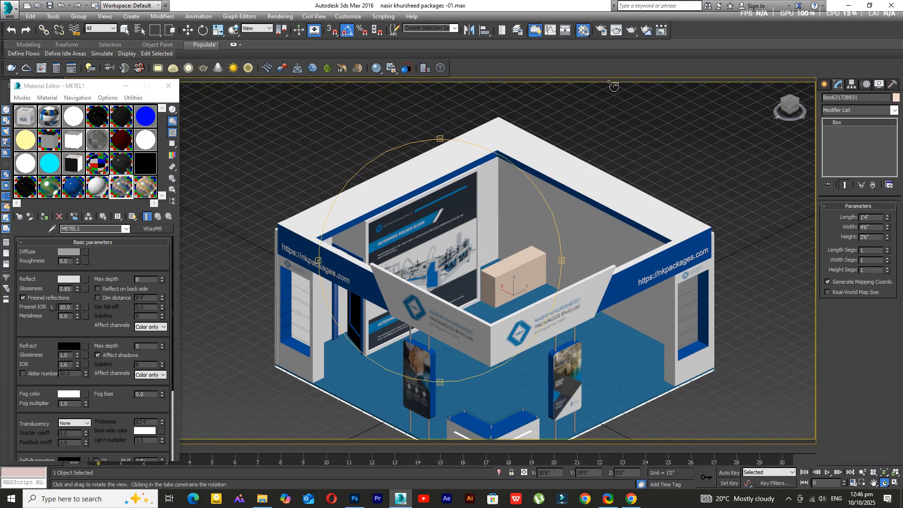
scroll(553, 230, "down", 4)
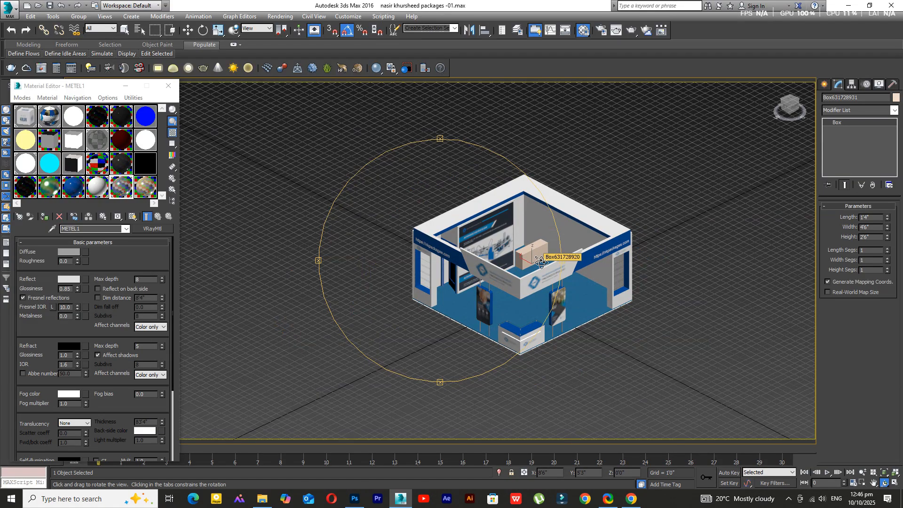
scroll(542, 262, "down", 4)
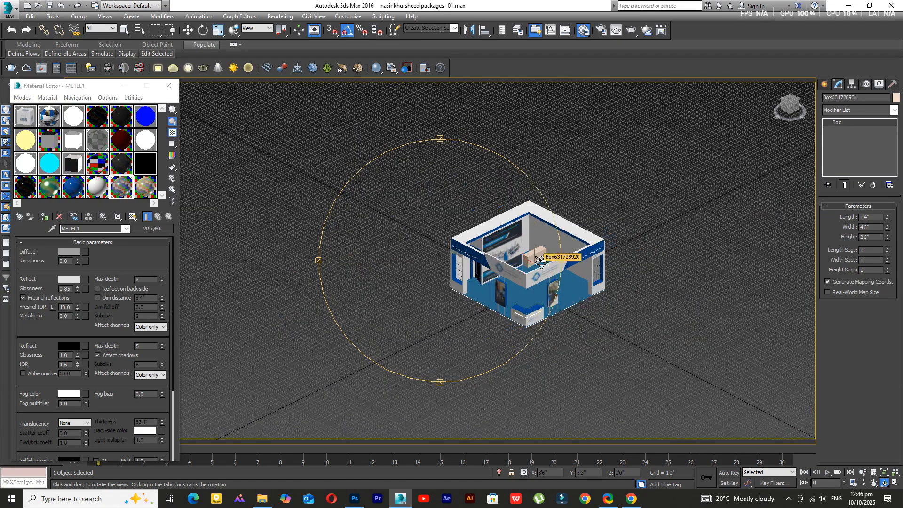
right_click(661, 178)
left_click(661, 178)
scroll(552, 268, "up", 8)
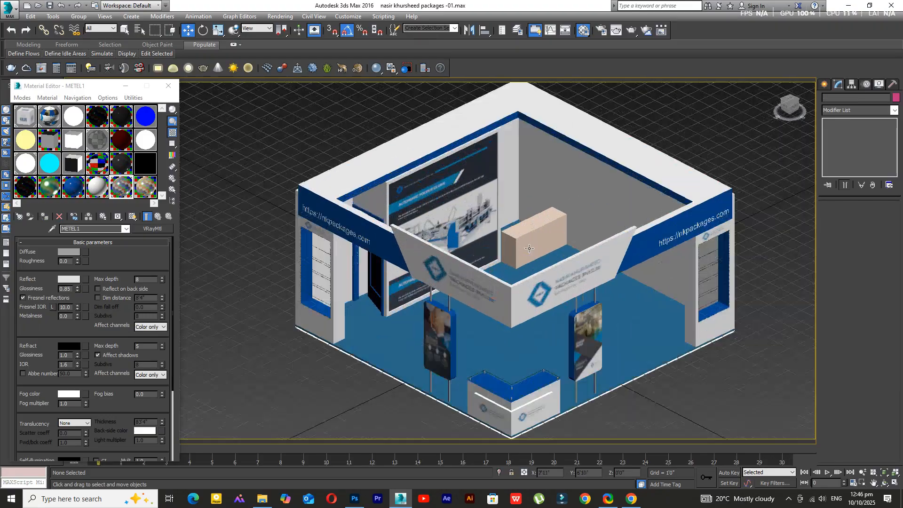
left_click(536, 245)
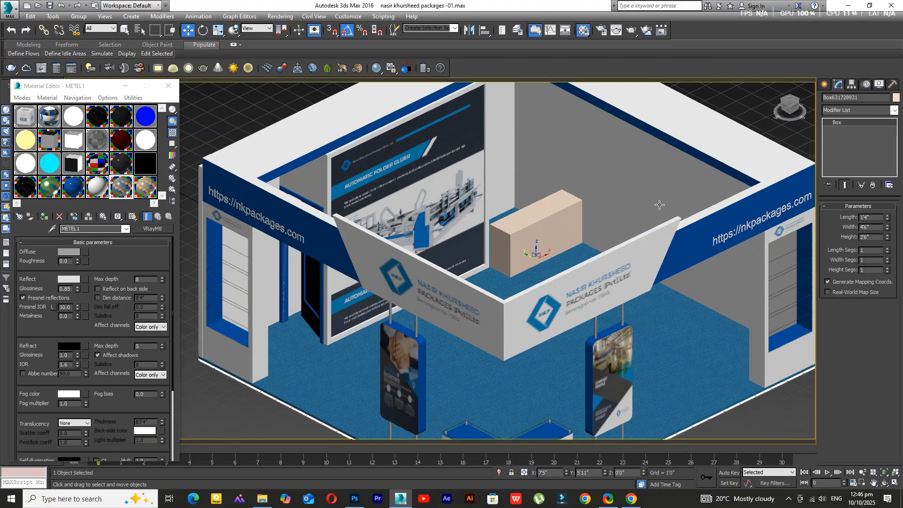
left_click(162, 16)
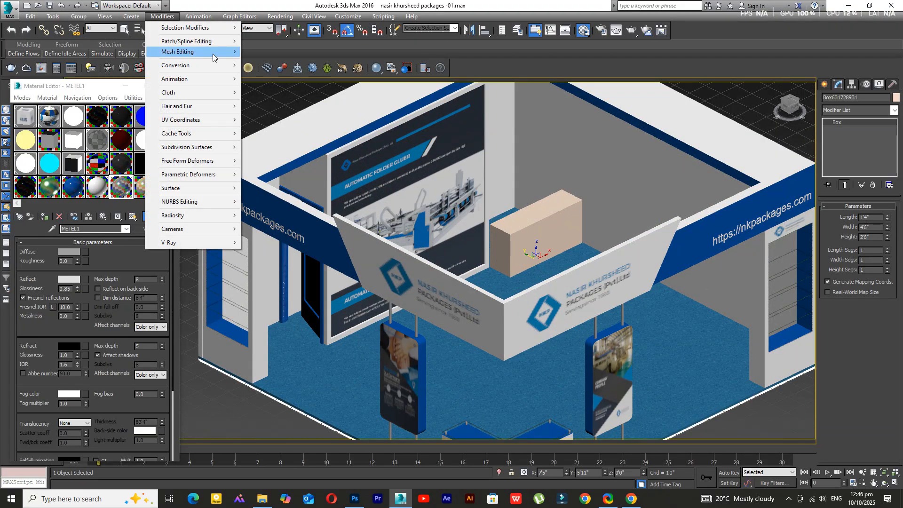
mouse_move(213, 52)
left_click(281, 103)
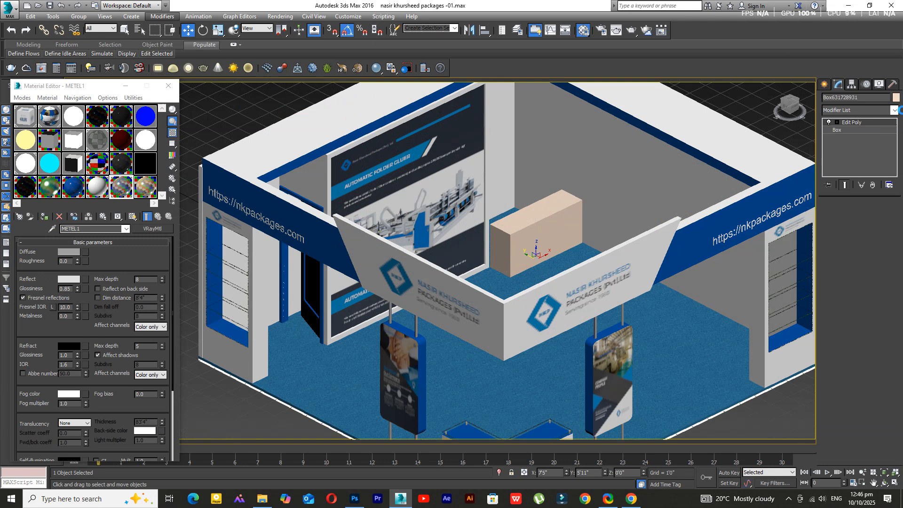
- Select the box's front polygon and set its material ID to 3, the logo sub-material of the Multi/Sub-Object material
left_click(836, 123)
left_click(855, 153)
left_click(548, 245)
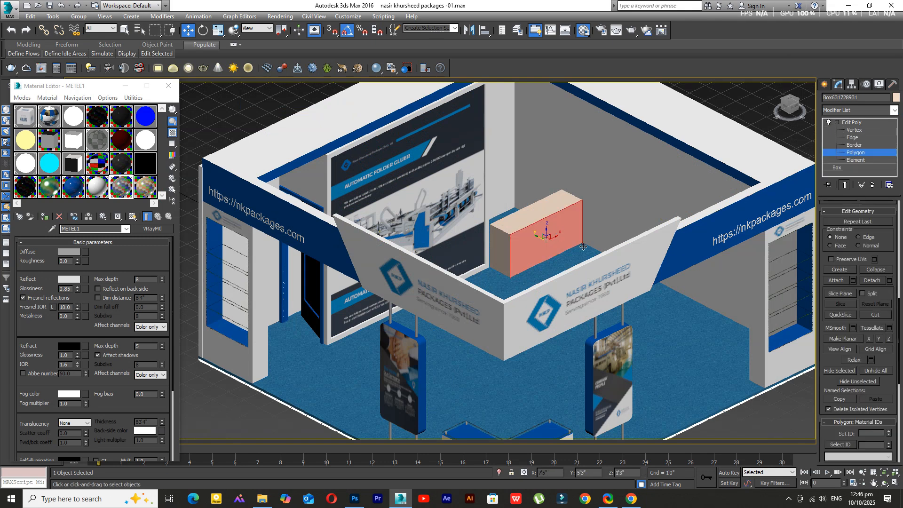
double_click(870, 432)
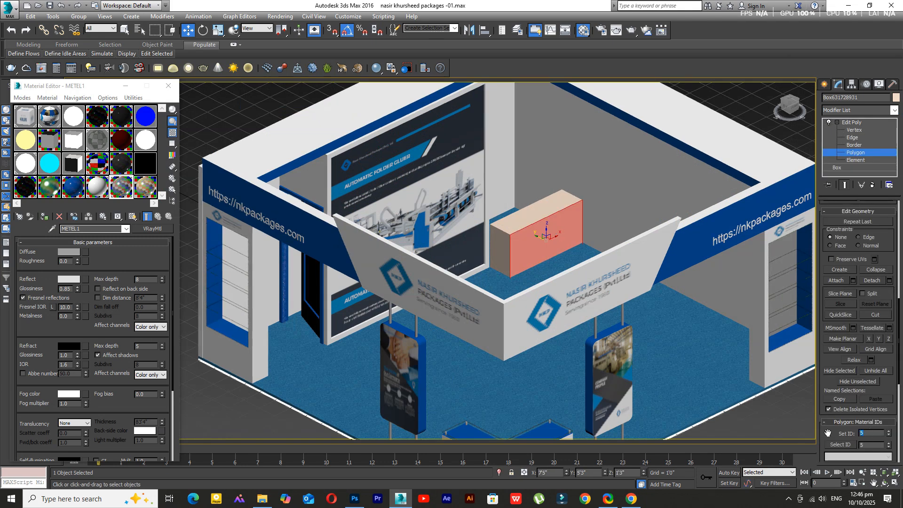
left_click(49, 117)
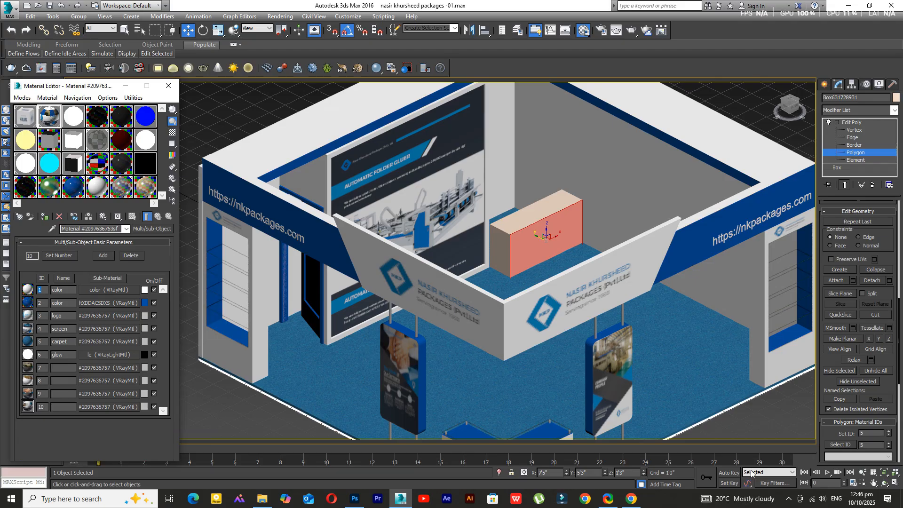
double_click(876, 434)
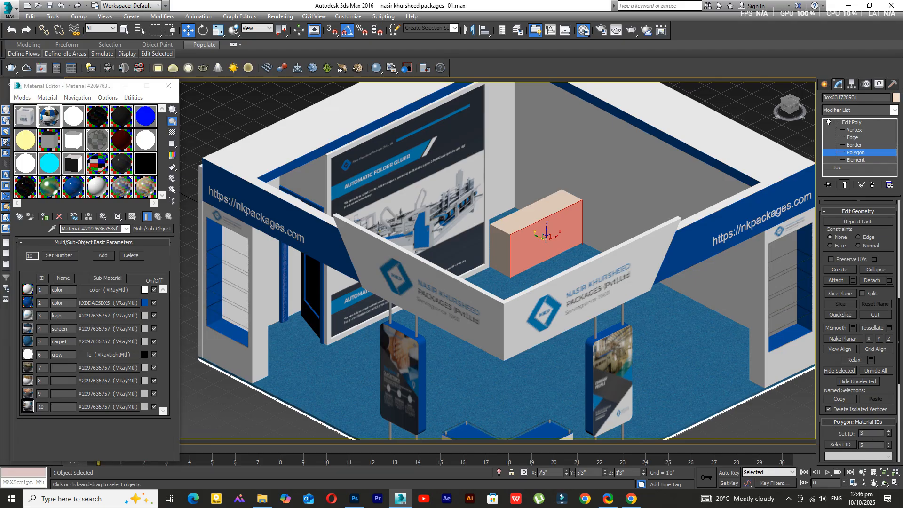
- Hide the front polygon, assign material ID 1 to the remaining faces except the top, and unhide all polygons
left_click(835, 371)
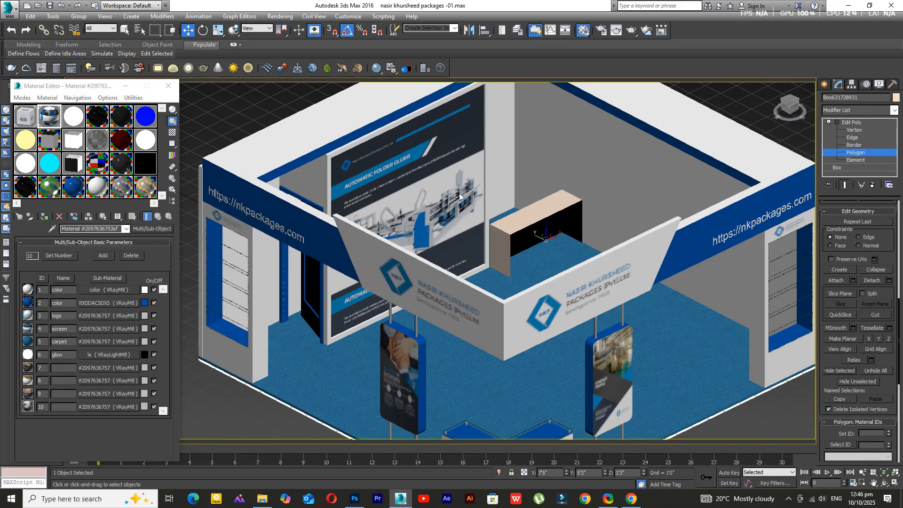
left_click_drag(457, 177, 716, 363)
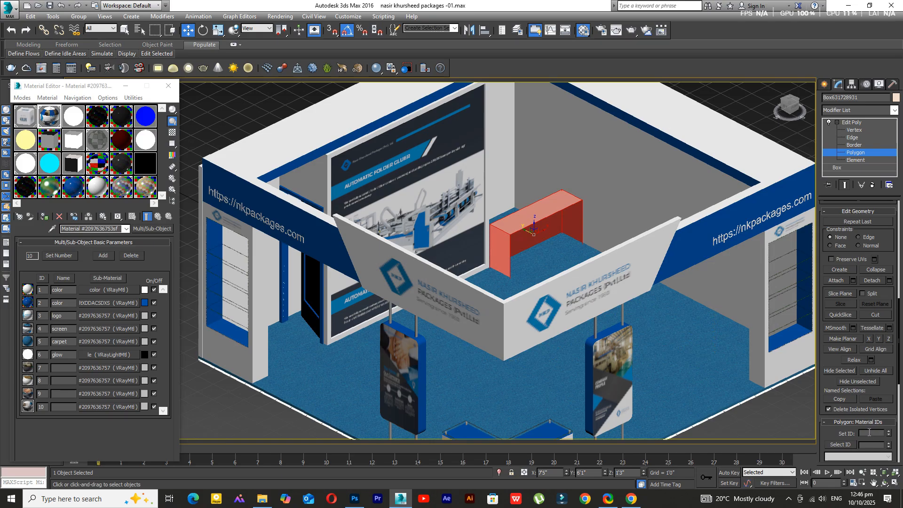
left_click(537, 207, "alt")
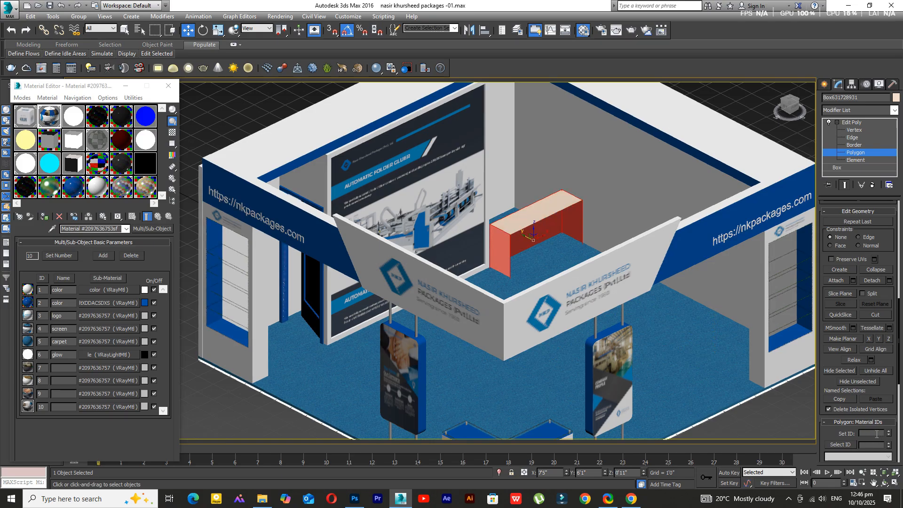
left_click(878, 371)
- Set the material ID of the box's top polygon to 2
left_click(528, 210)
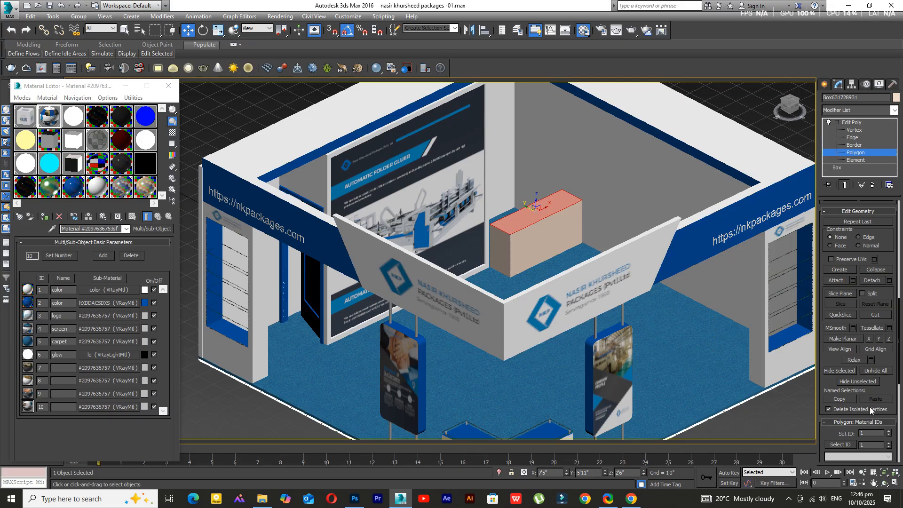
double_click(864, 433)
scroll(865, 433, "down", 1)
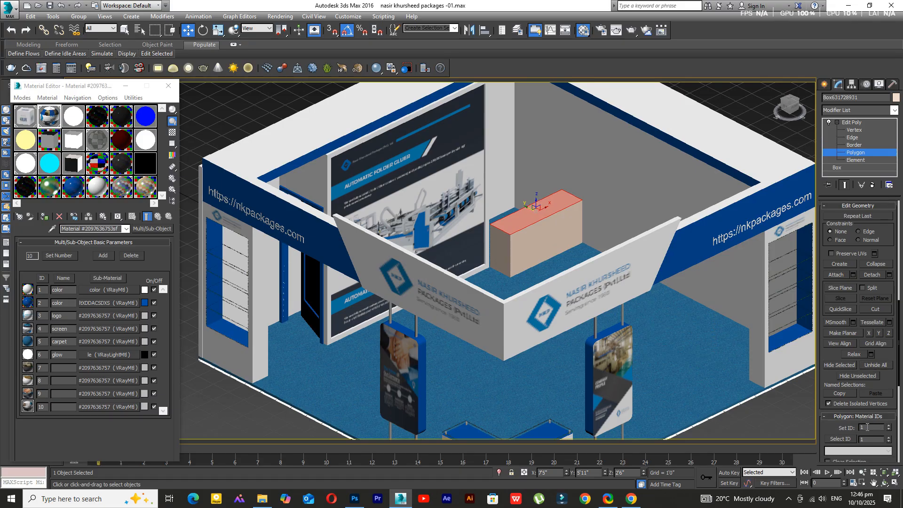
type("2")
key("Return")
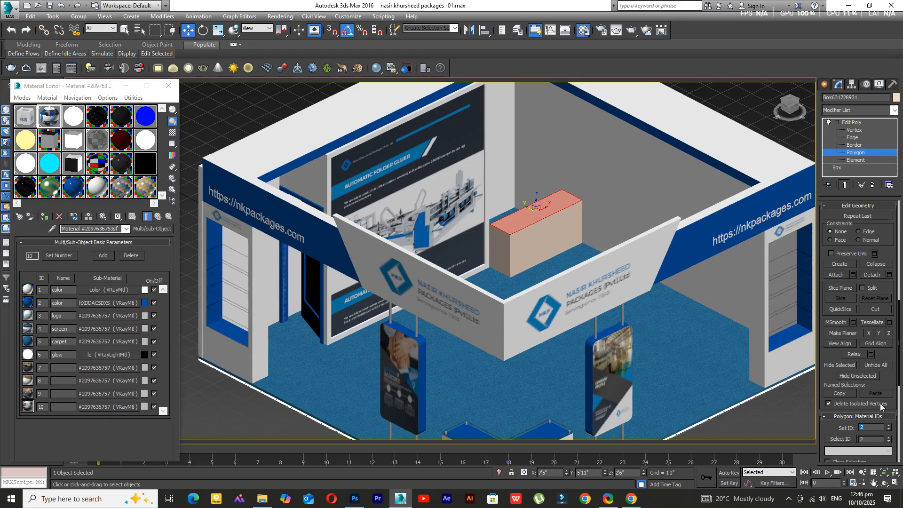
- Apply a UVW Map modifier with Box mapping to the box's front polygon
left_click(550, 235)
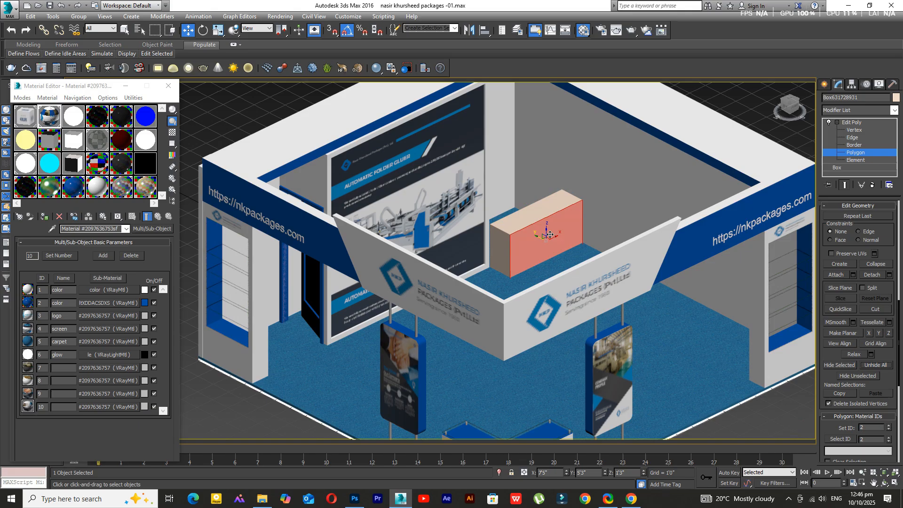
left_click(861, 109)
key("u")
key("u")
key("Return")
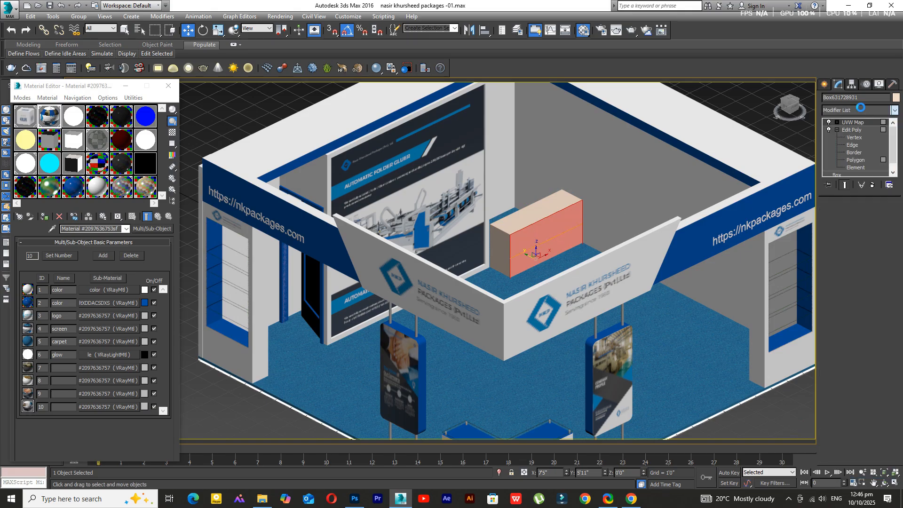
left_click(848, 260)
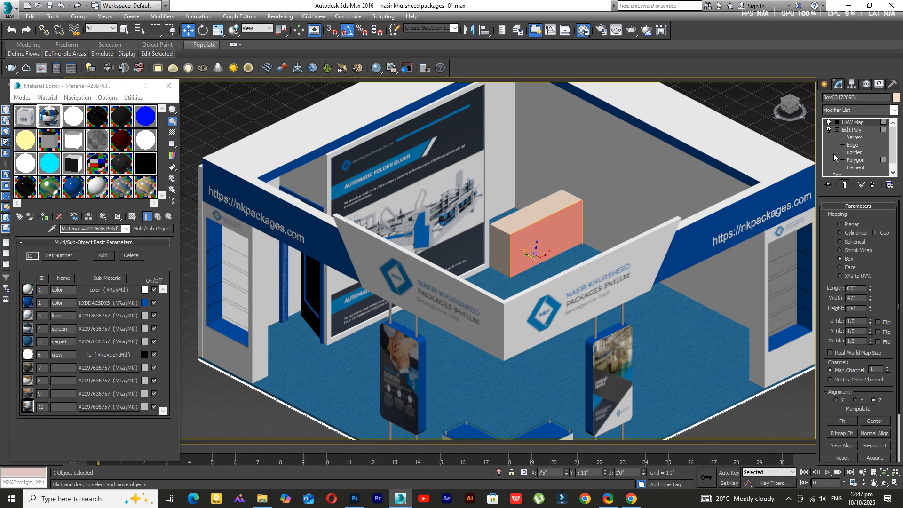
- Assign the booth's Multi/Sub-Object material to the counter box
left_click(45, 217)
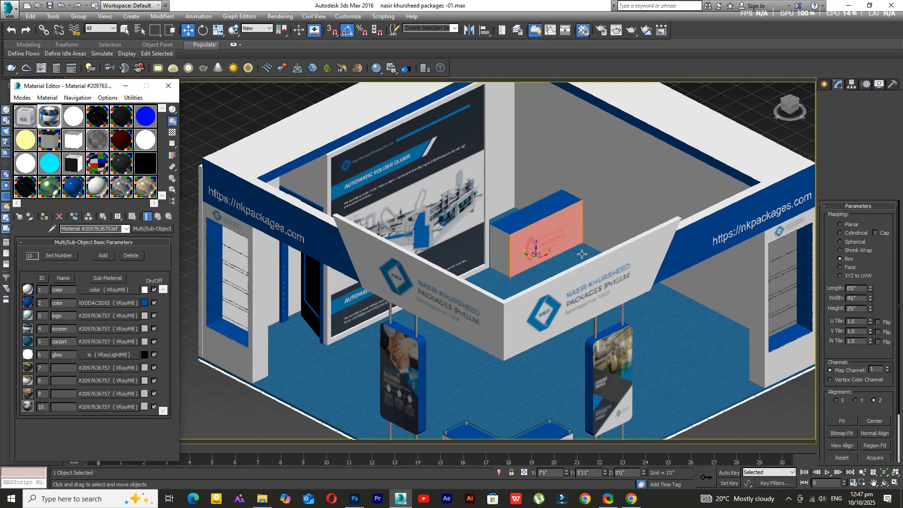
scroll(522, 250, "up", 4)
middle_click_drag(516, 250, 547, 218)
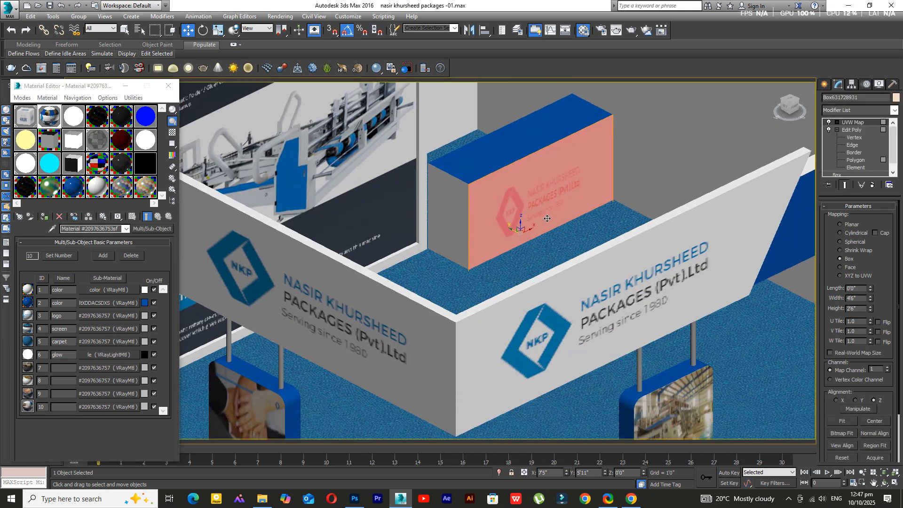
- Isolate the box in the front view and set the UVW mapping width to 5'0"
key("alt+q")
key("f")
key("z")
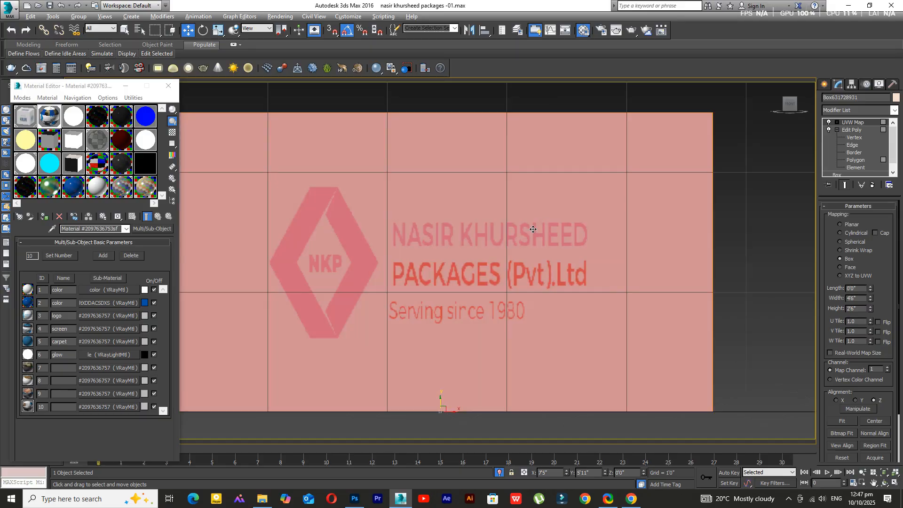
scroll(535, 250, "down", 5)
scroll(500, 279, "up", 3)
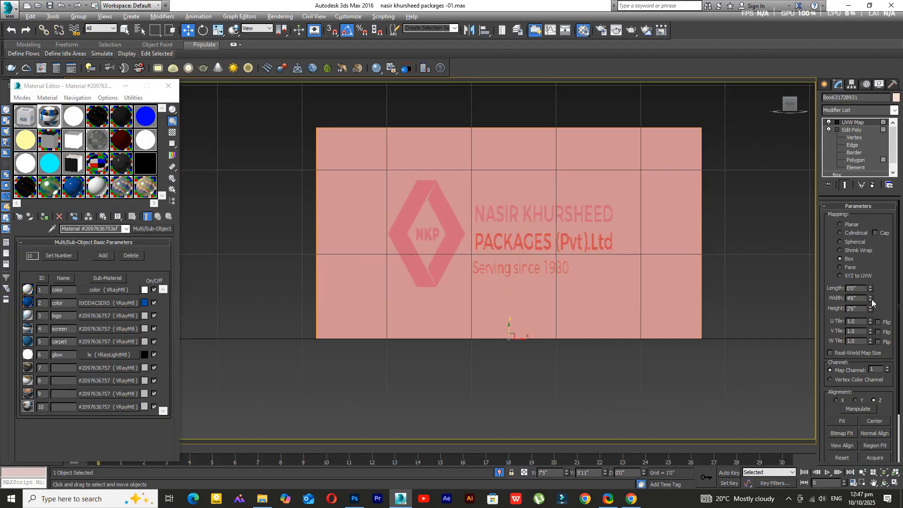
type("5")
key("Return")
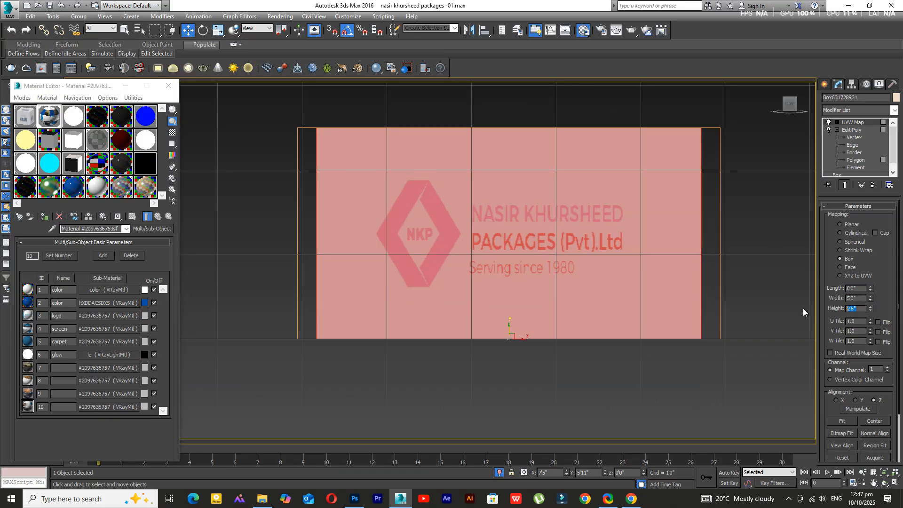
- Set the UVW mapping height to 2'0" and its width to 6'0", and deselect the box
type("2")
key("Return")
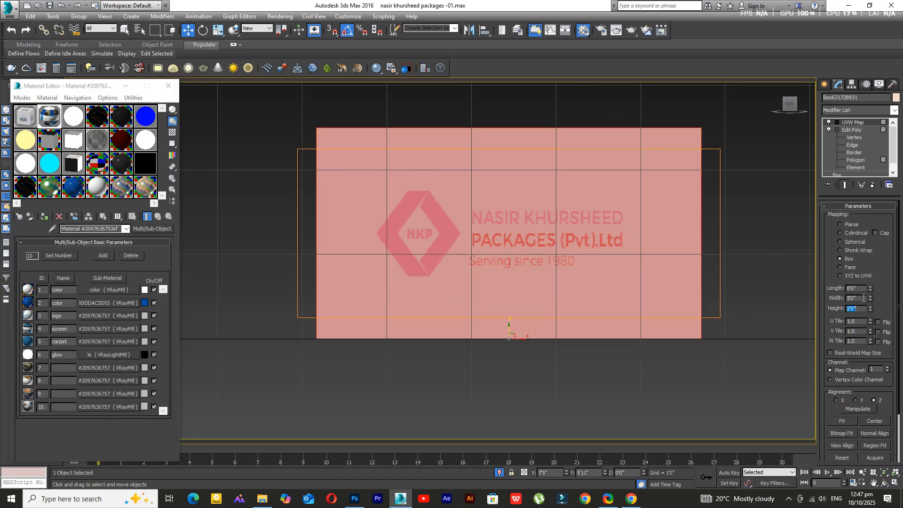
double_click(864, 298)
type("6")
key("Return")
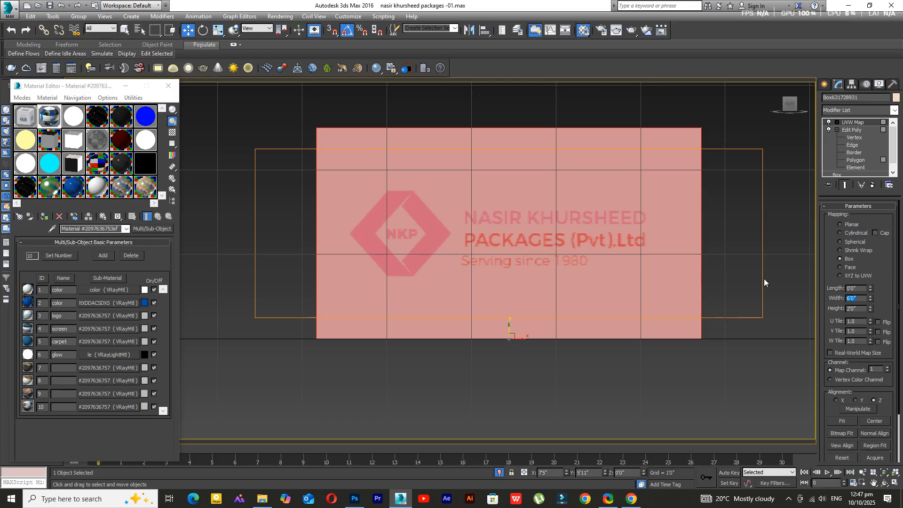
left_click(825, 85)
left_click(712, 137)
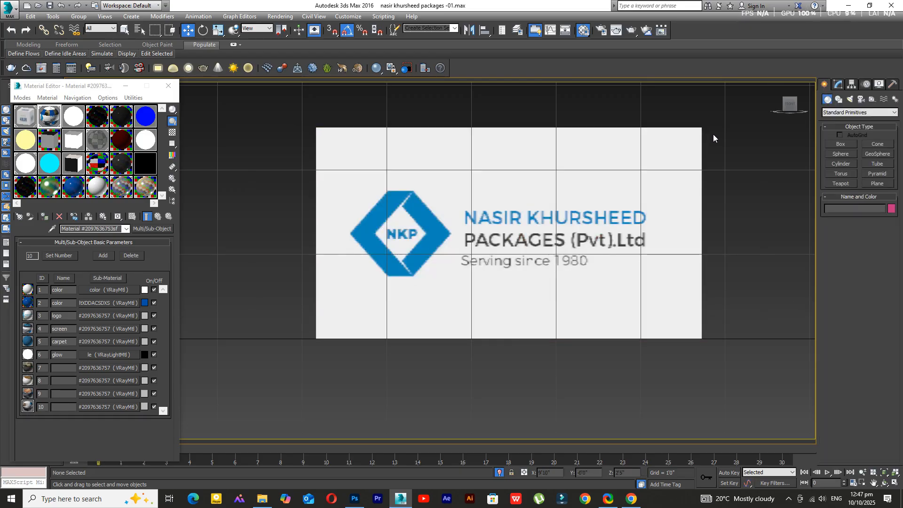
- Exit isolation, check the whole booth in a shaded 3D view, and save the scene
left_click(885, 483)
scroll(430, 274, "down", 4)
left_click_drag(430, 275, 444, 301)
middle_click_drag(444, 300, 486, 293)
left_click(499, 473)
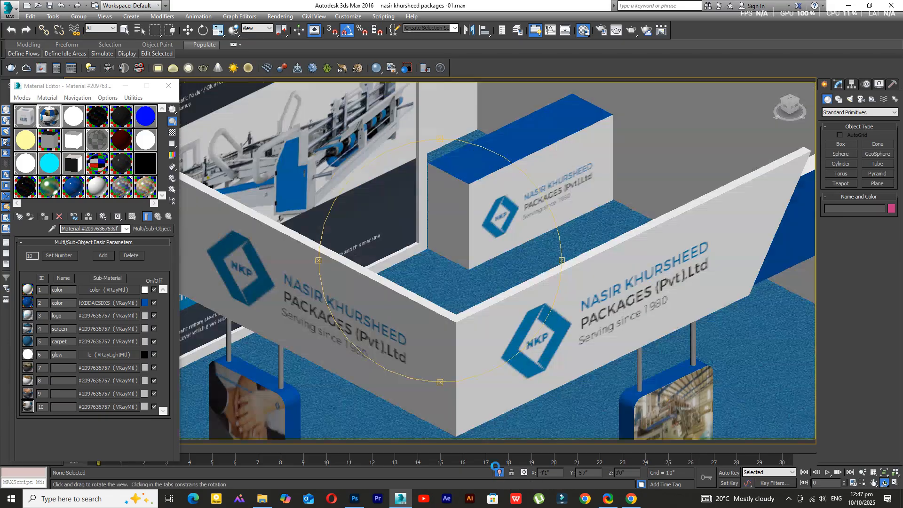
scroll(466, 303, "down", 6)
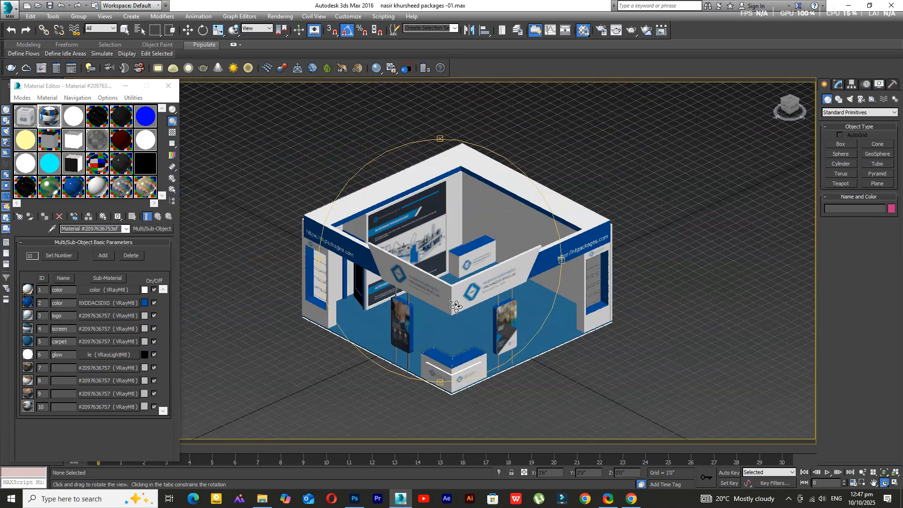
left_click_drag(456, 306, 463, 295)
right_click(662, 169)
key("ctrl+s")
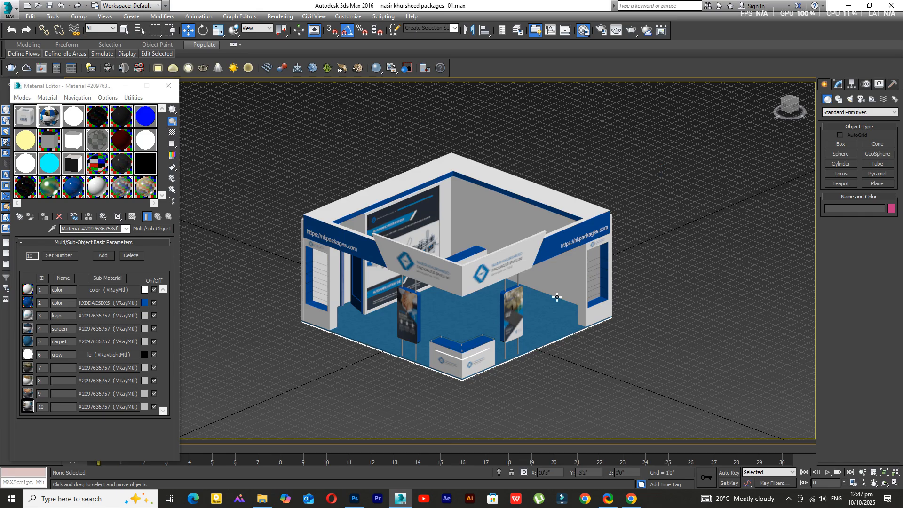
middle_click_drag(679, 257, 667, 275)
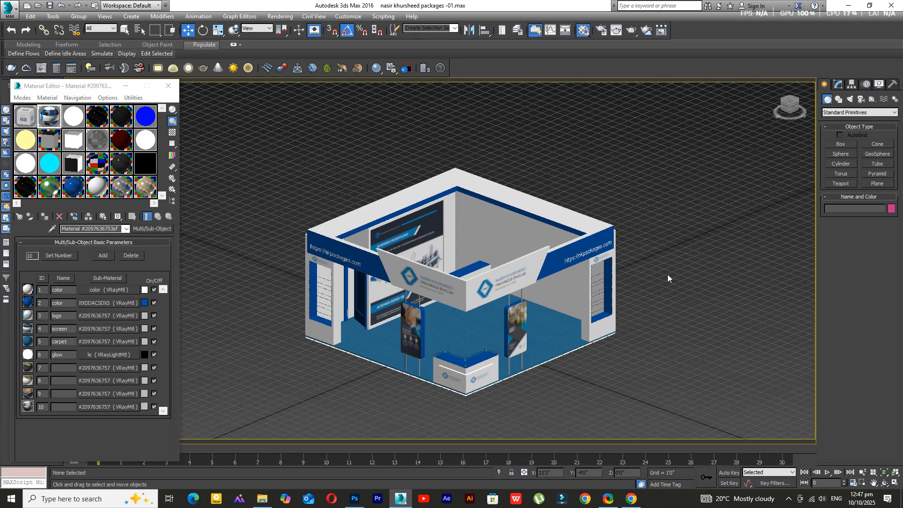
middle_click_drag(608, 290, 630, 262)
key("ctrl+s")
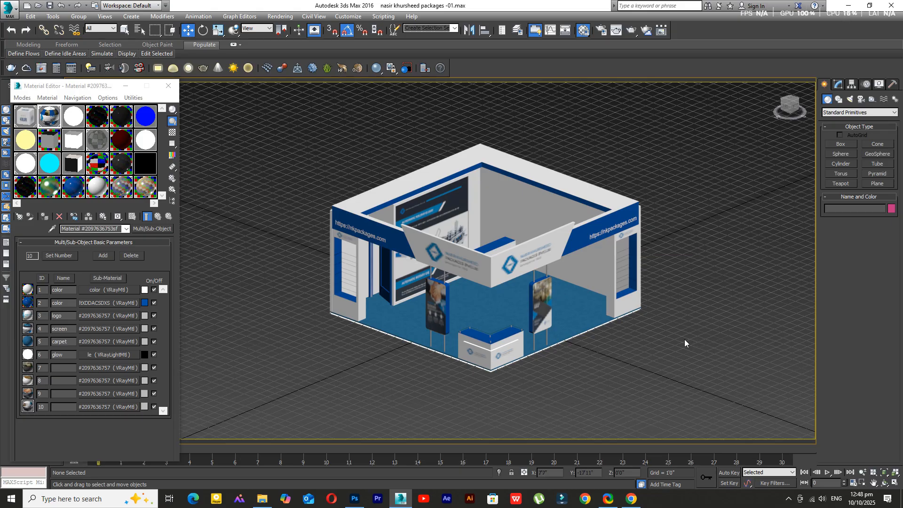
- Clone the hanging screen with the factory photo in the top view as one instance, about 12'4" along X and 3'7" along Y
scroll(685, 339, "down", 1)
scroll(598, 299, "up", 5)
scroll(598, 299, "down", 5)
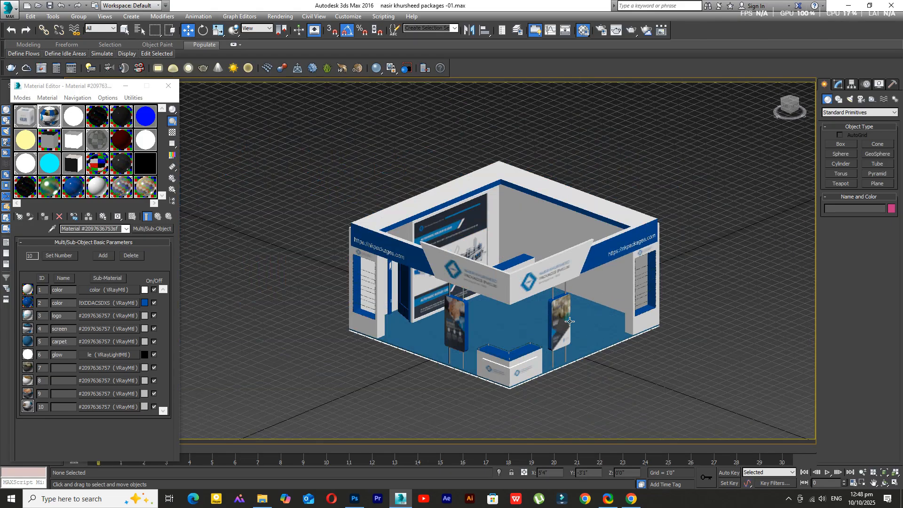
left_click(561, 316)
middle_click_drag(563, 322, 566, 299)
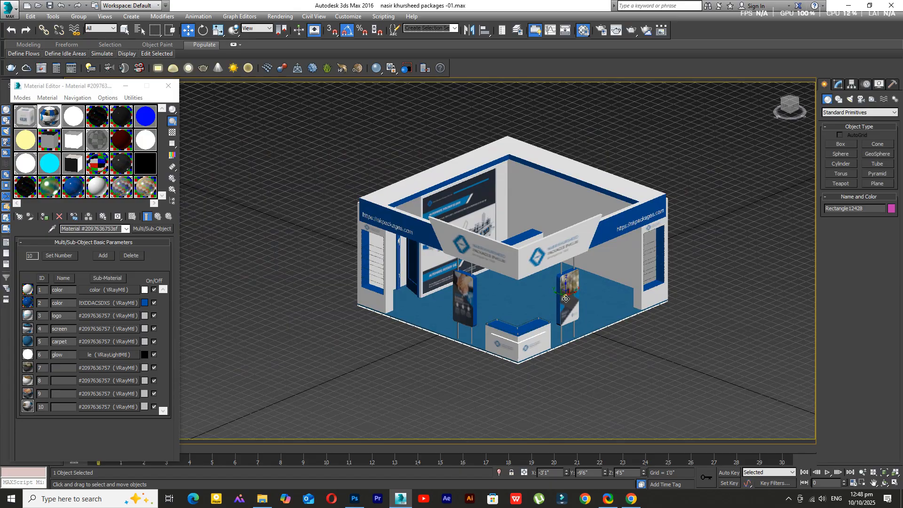
key("z")
scroll(520, 326, "down", 5)
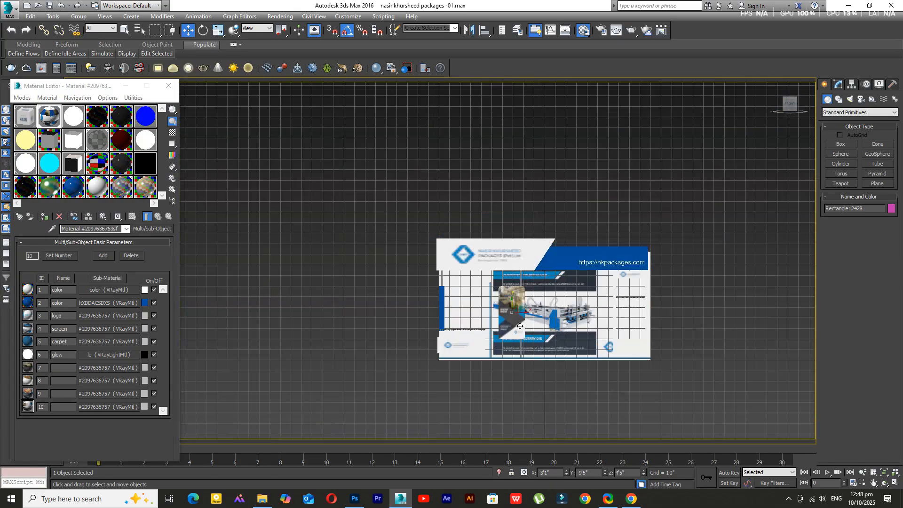
scroll(536, 304, "up", 15)
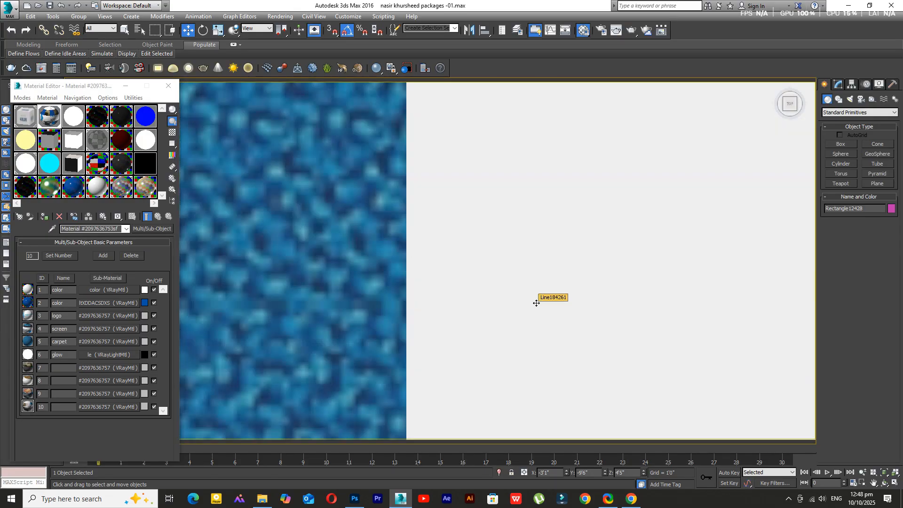
scroll(536, 304, "down", 10)
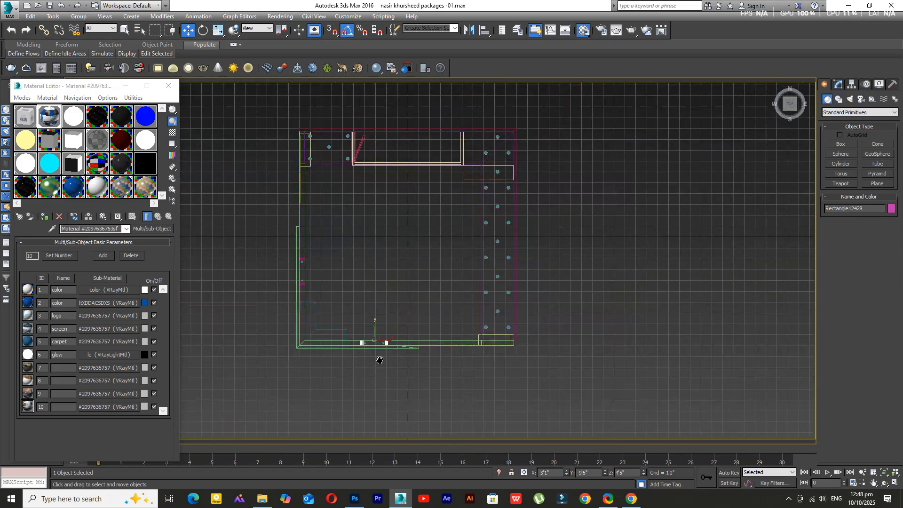
left_click_drag(414, 321, 525, 293, "shift")
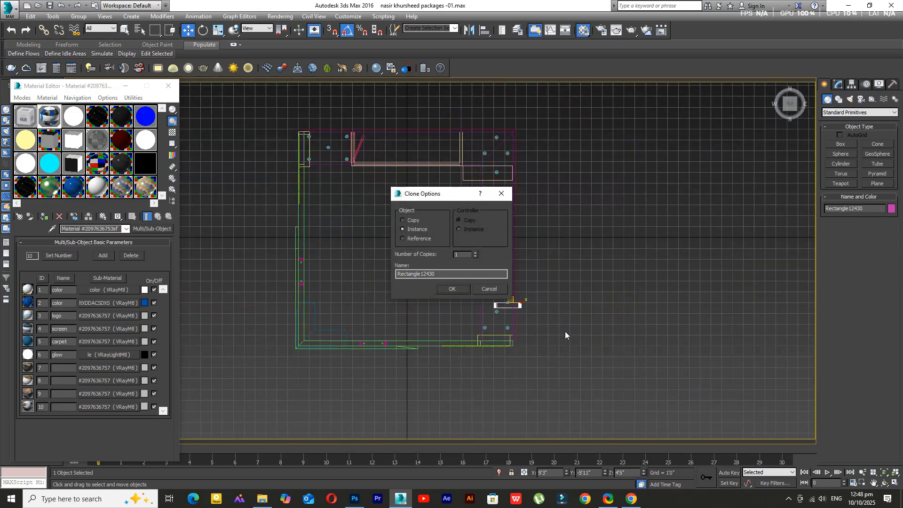
left_click(455, 291)
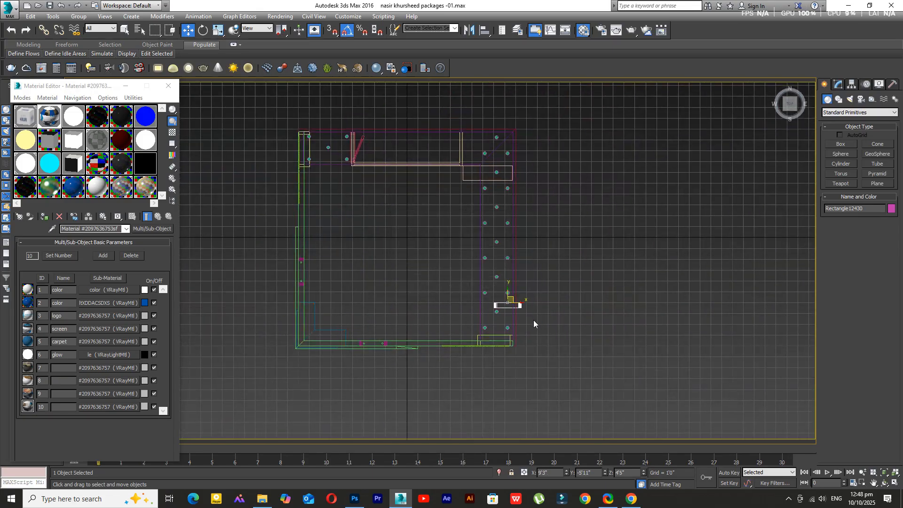
- Rotate the cloned screen 90 degrees in the top view to run parallel to the booth's side wall
middle_click_drag(533, 320, 535, 292)
key("e")
scroll(510, 309, "up", 5)
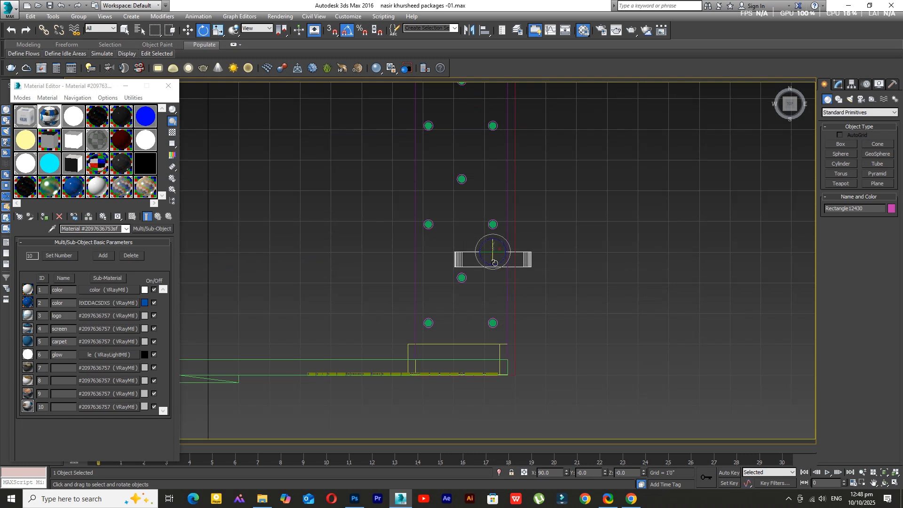
left_click_drag(499, 263, 489, 297)
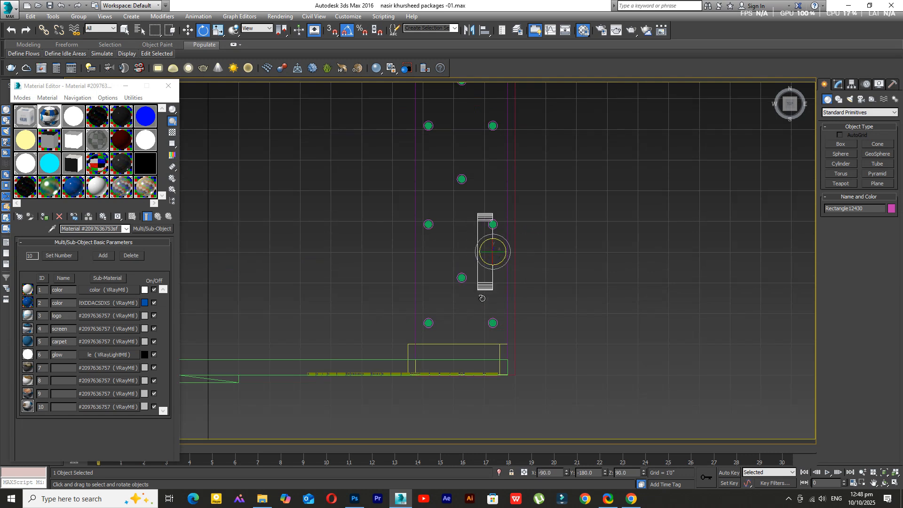
- Move the rotated screen copy in the top view until it sits against the booth's side wall
key("w")
scroll(488, 254, "up", 3)
left_click_drag(510, 248, 538, 259)
- Check the moved screen's placement in the front view and in an orbited shaded 3D view of the whole booth
scroll(543, 271, "down", 5)
key("f")
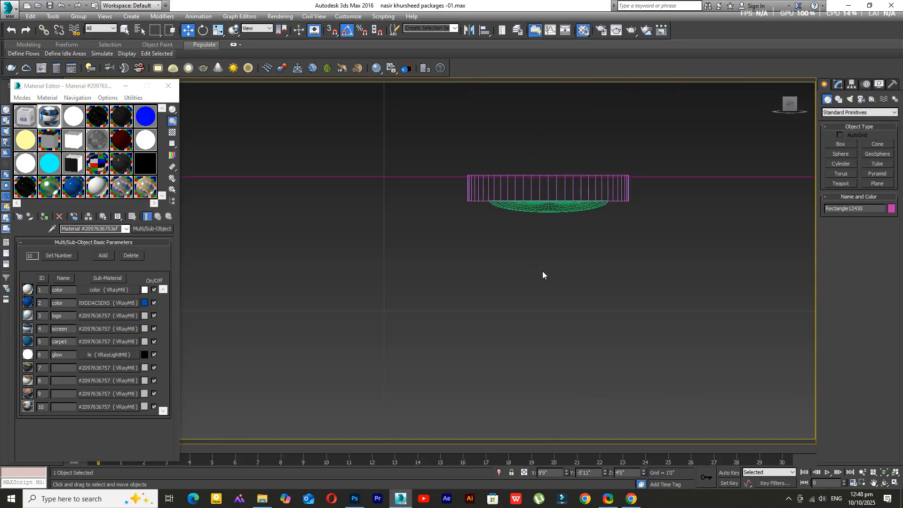
key("z")
scroll(551, 272, "down", 5)
middle_click_drag(514, 298, 550, 249)
scroll(550, 249, "up", 3)
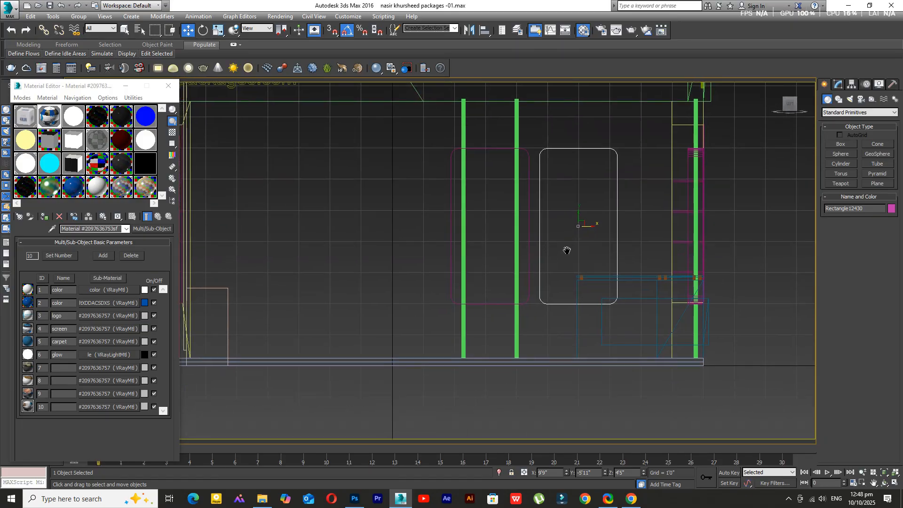
key("F3")
scroll(567, 250, "down", 6)
scroll(568, 253, "up", 4)
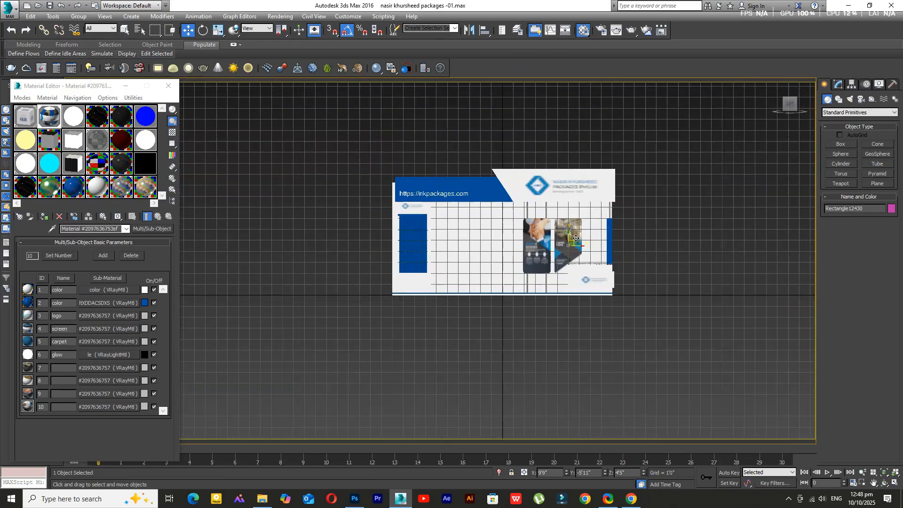
left_click(885, 483)
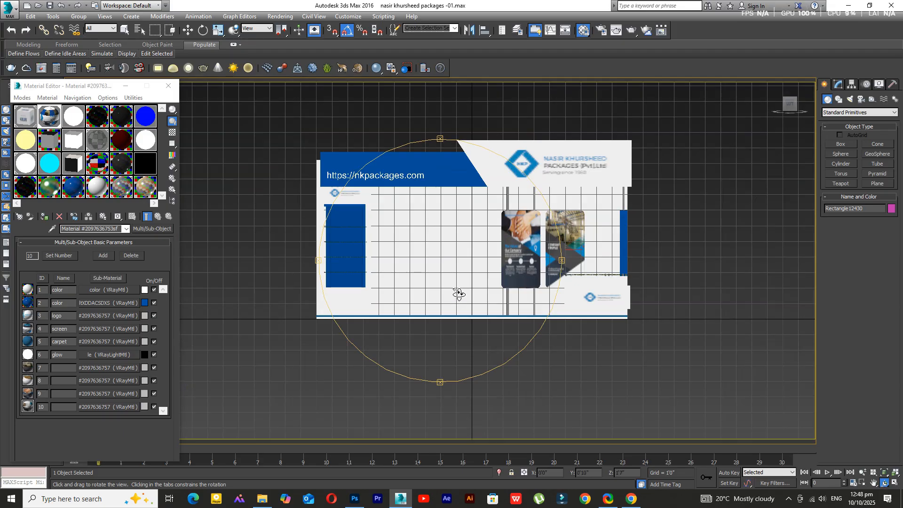
left_click_drag(459, 295, 501, 270)
scroll(501, 270, "up", 4)
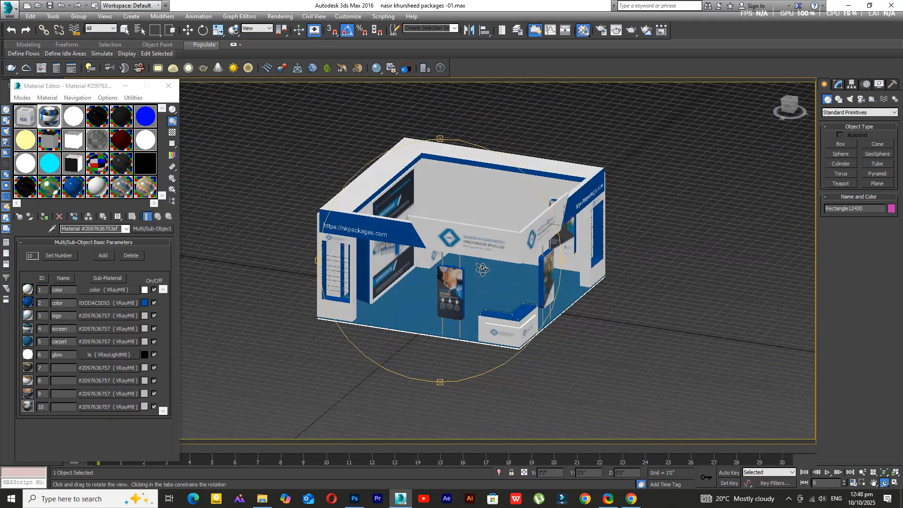
- Set the corner radius of the side-wall screen's base rectangle to 0 so its corners are square
left_click(839, 85)
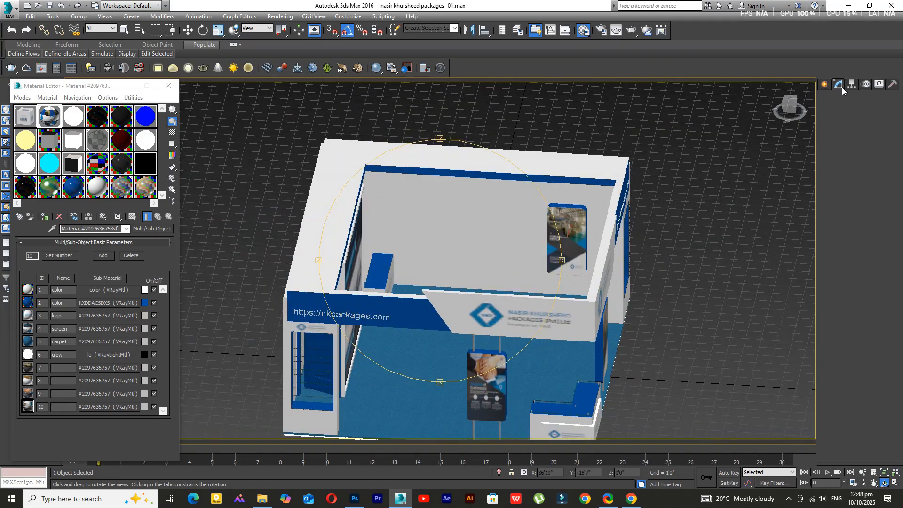
left_click(844, 145)
left_click(489, 276)
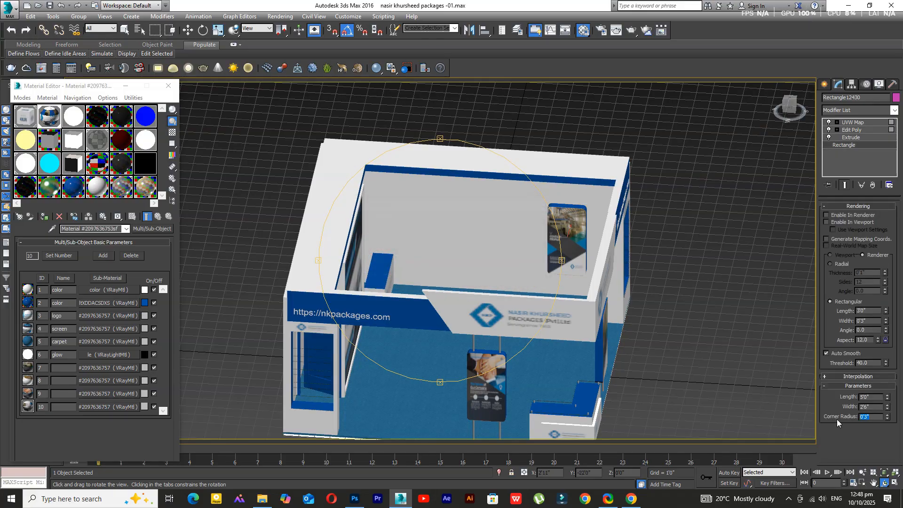
type("0")
key("Return")
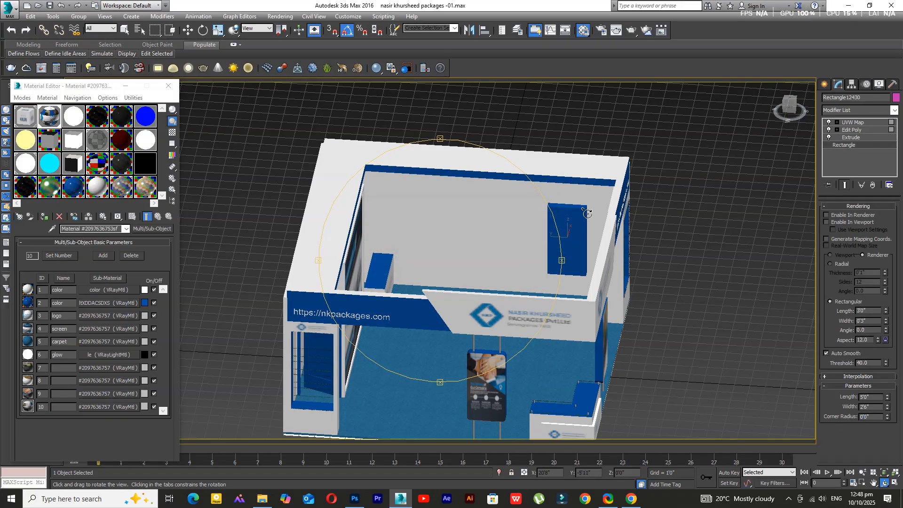
- Bevel the side-wall screen's front polygon in Edit Poly with zero height and a -0'1" outline to form a thin border
scroll(583, 212, "up", 4)
left_click(836, 130)
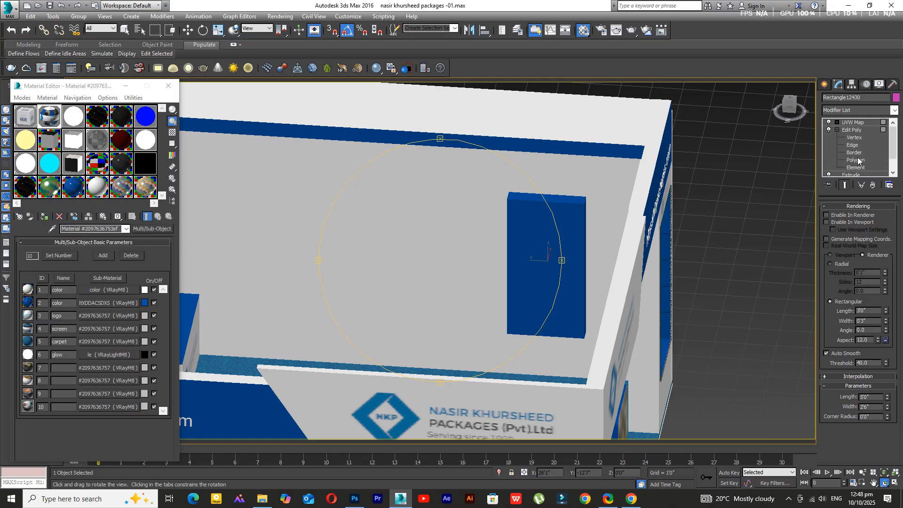
left_click(856, 160)
left_click(558, 263)
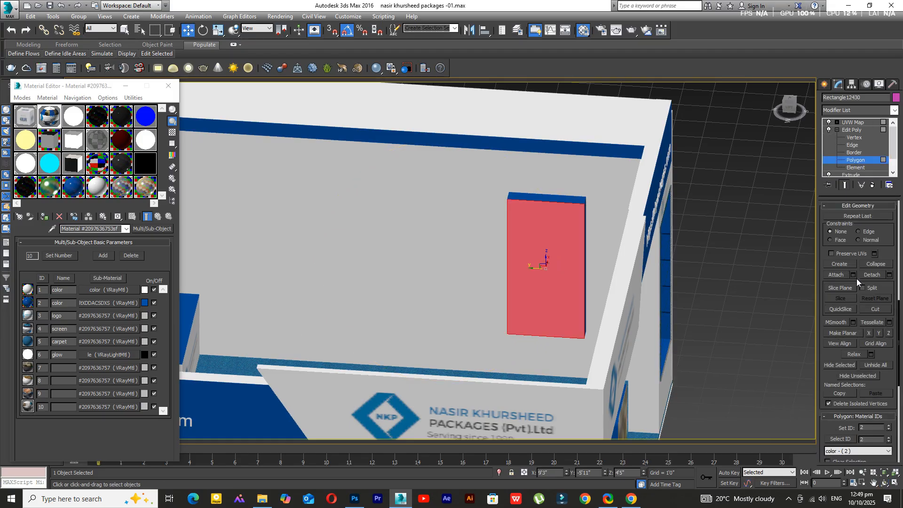
scroll(857, 278, "up", 3)
left_click(853, 292)
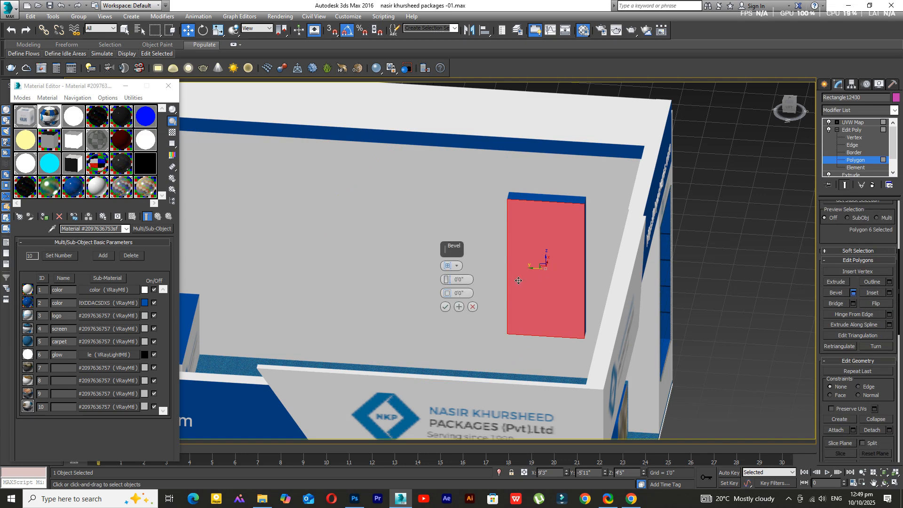
scroll(470, 272, "up", 2)
left_click(447, 297)
left_click(448, 298)
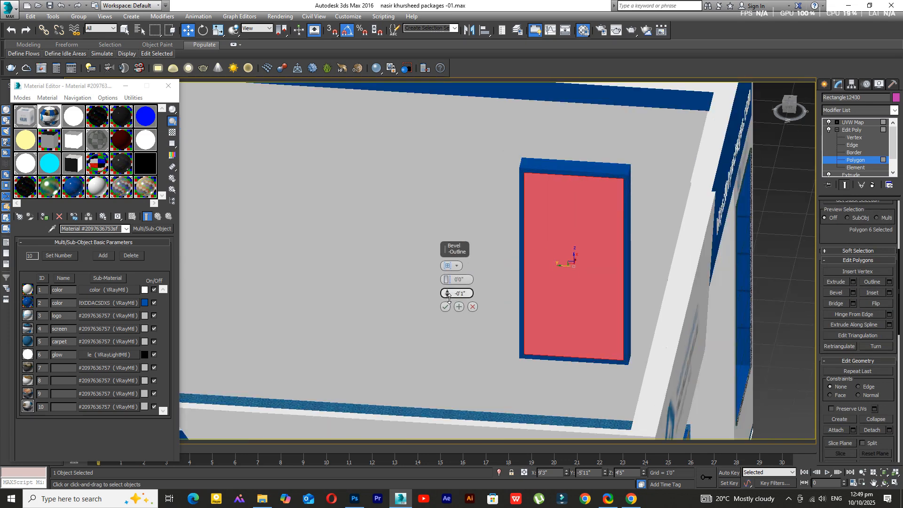
left_click(446, 306)
- Extrude the bordered front polygon slightly inward in the wireframe top view to recess the screen's face
middle_click_drag(451, 308, 535, 290)
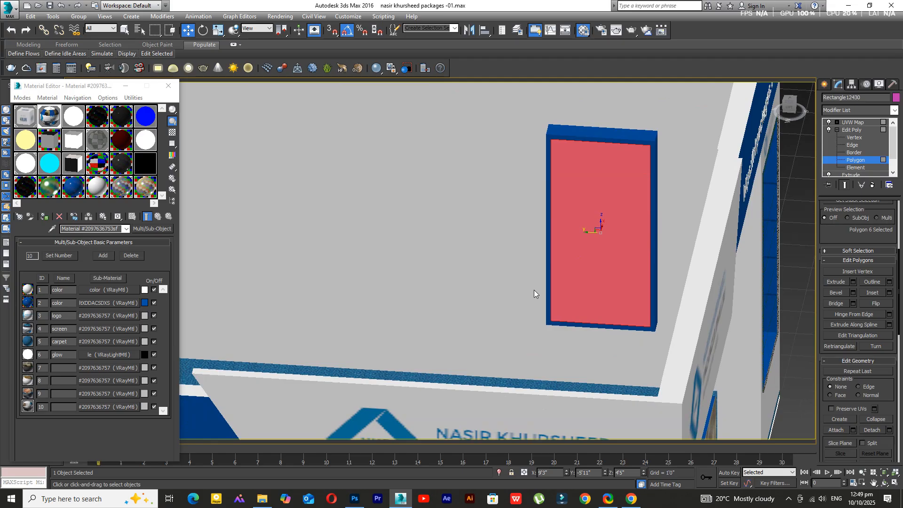
key("t")
key("z")
key("F3")
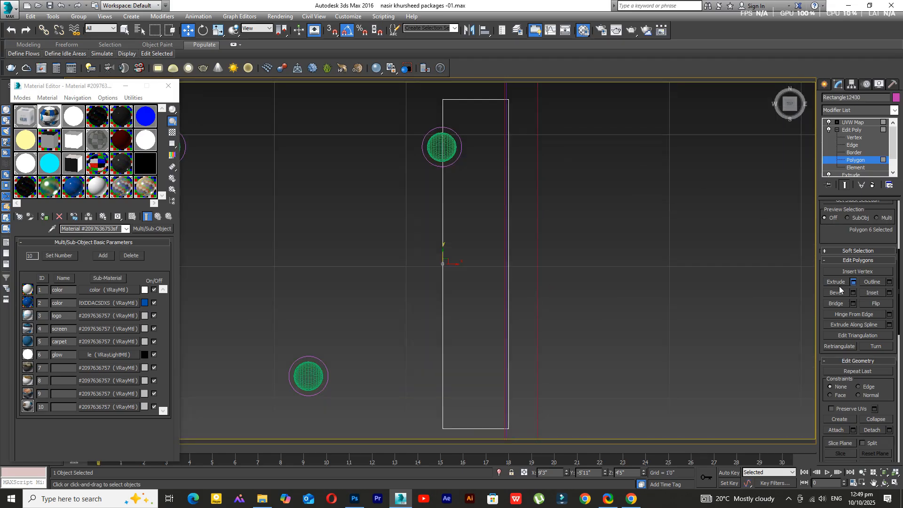
left_click(853, 282)
left_click_drag(447, 281, 449, 286)
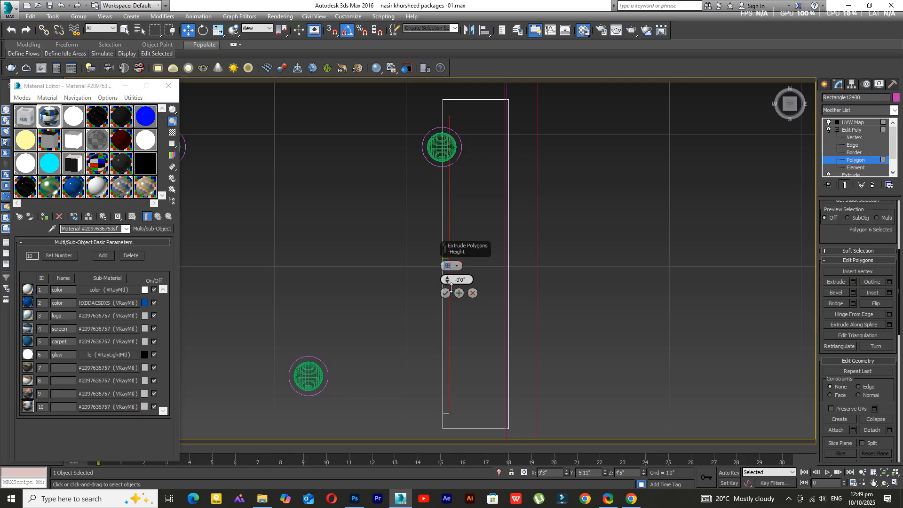
left_click(446, 293)
- Check the recessed screen in a 3D view of the booth, return to its UVW Map modifier and save the scene
scroll(447, 294, "down", 3)
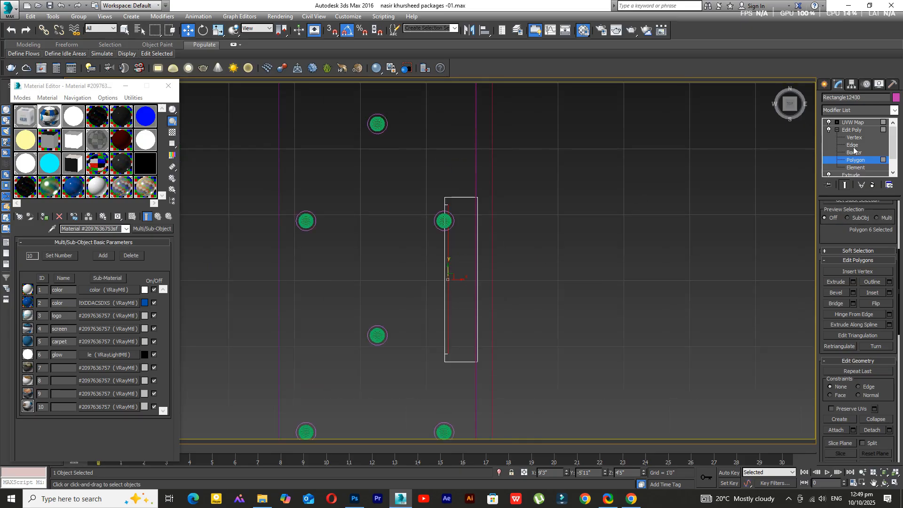
scroll(578, 270, "down", 4)
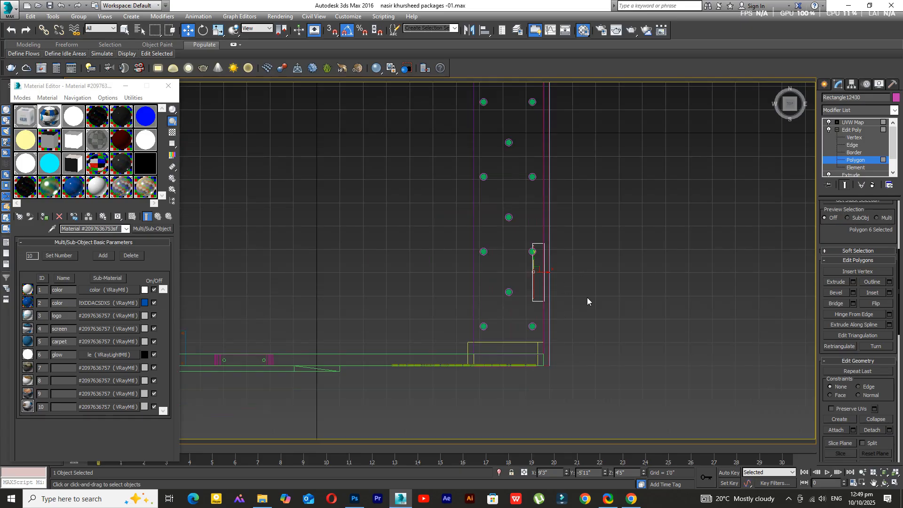
middle_click_drag(588, 298, 618, 286)
left_click(884, 482)
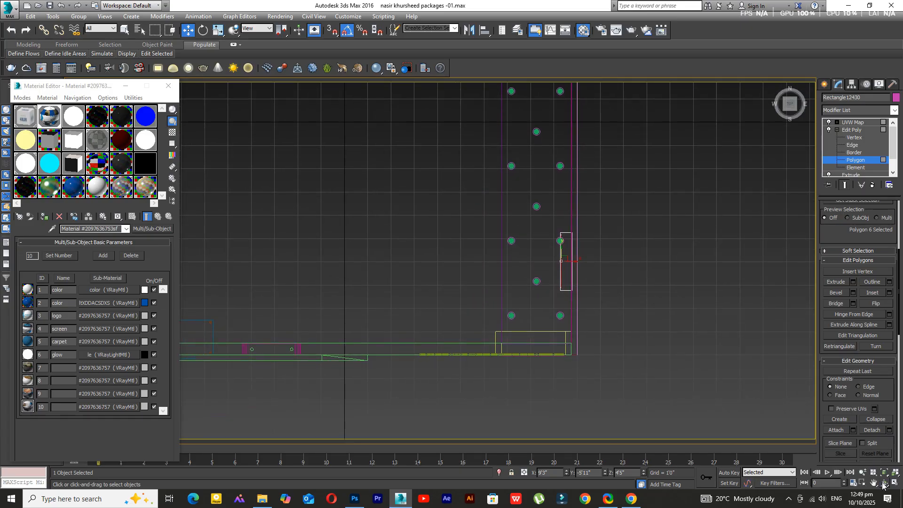
mouse_move(425, 314)
left_mouse_down()
mouse_move(479, 254)
mouse_move(484, 275)
mouse_move(449, 284)
left_mouse_up()
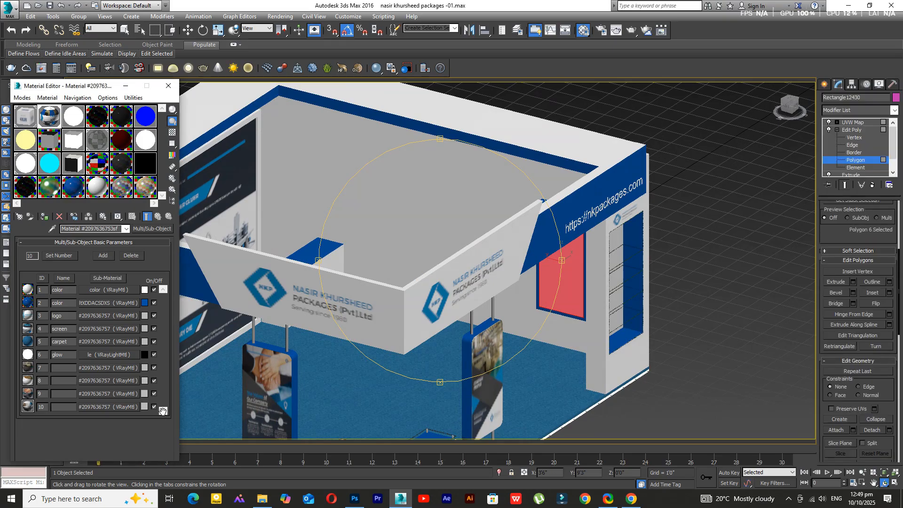
left_click(852, 123)
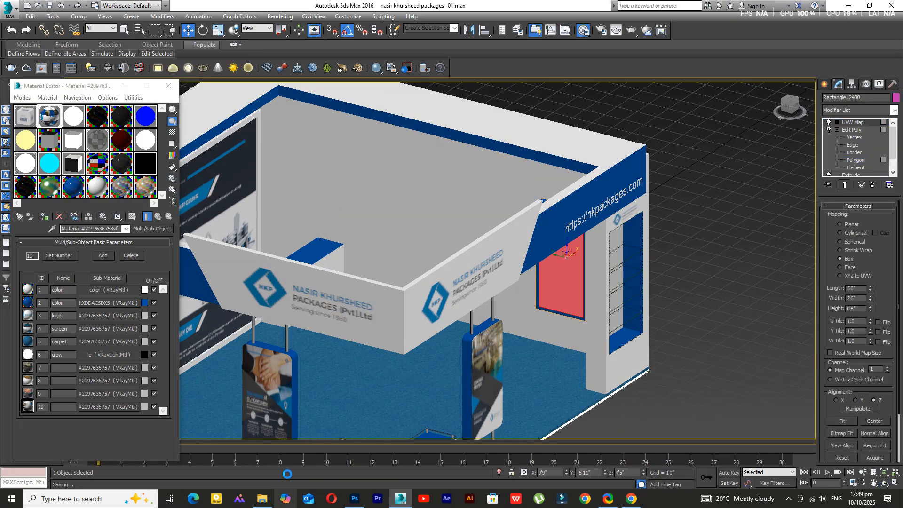
left_click(355, 499)
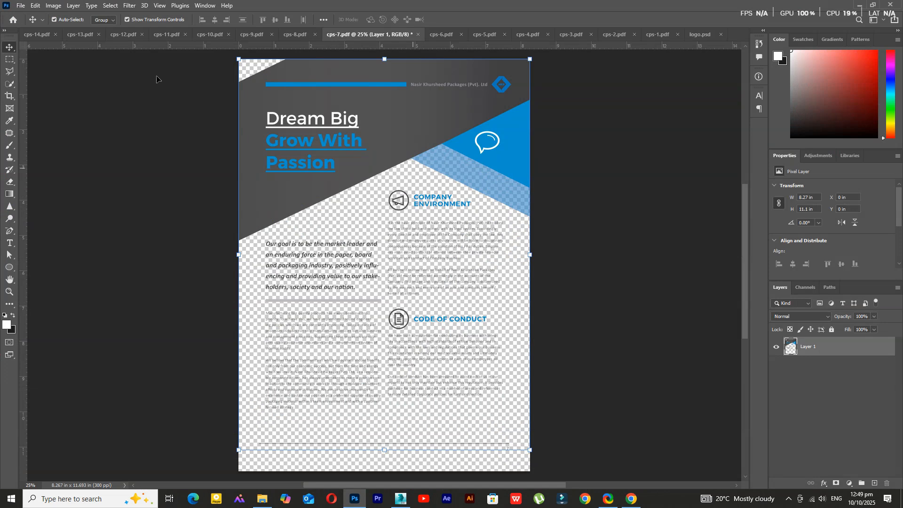
left_click(305, 36)
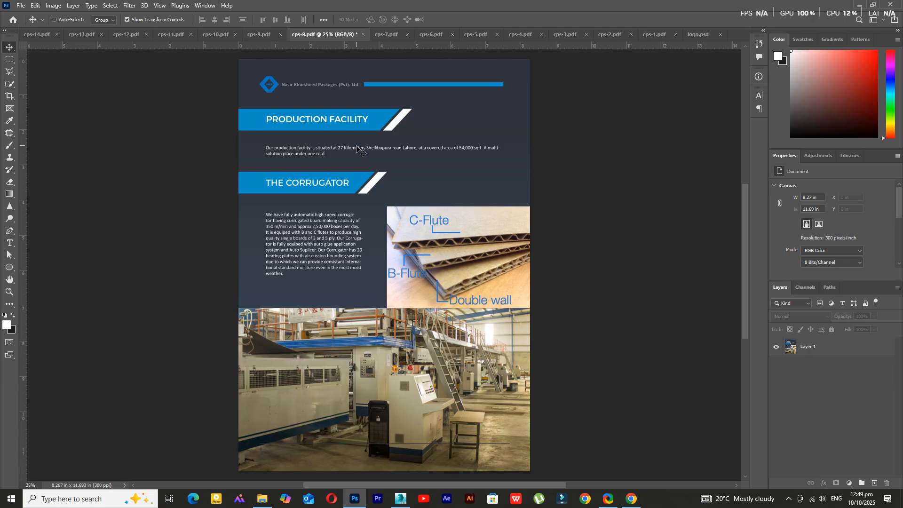
key("ctrl+shift+alt+s")
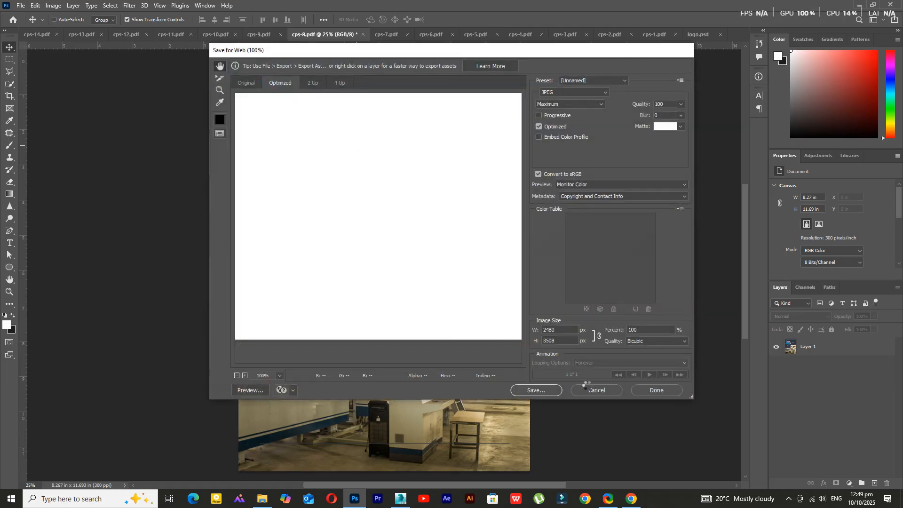
left_click(535, 391)
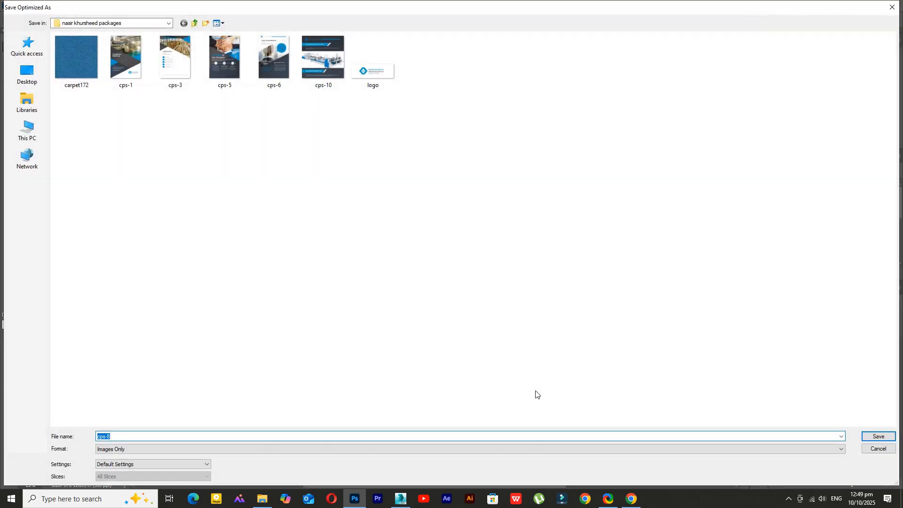
left_click(867, 436)
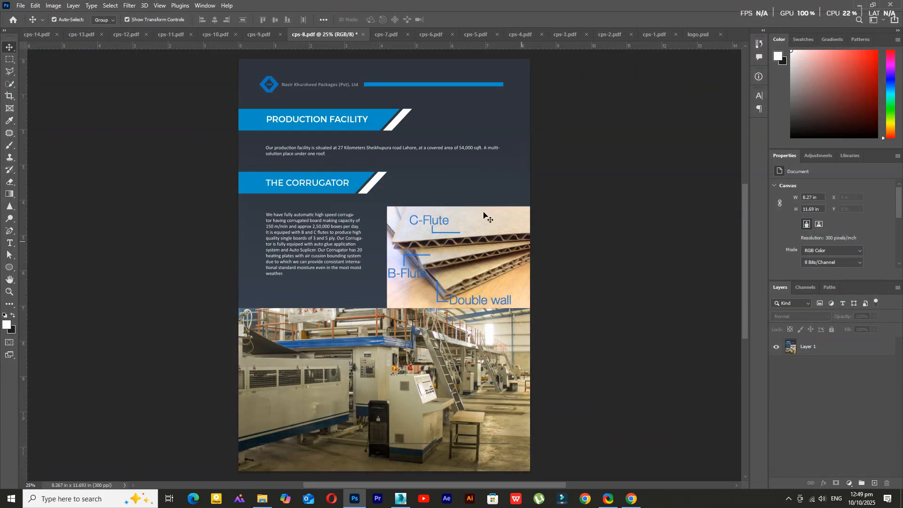
- Export the cps-9 flexo printing page for web as a maximum-quality JPEG named cps-9
left_click(261, 34)
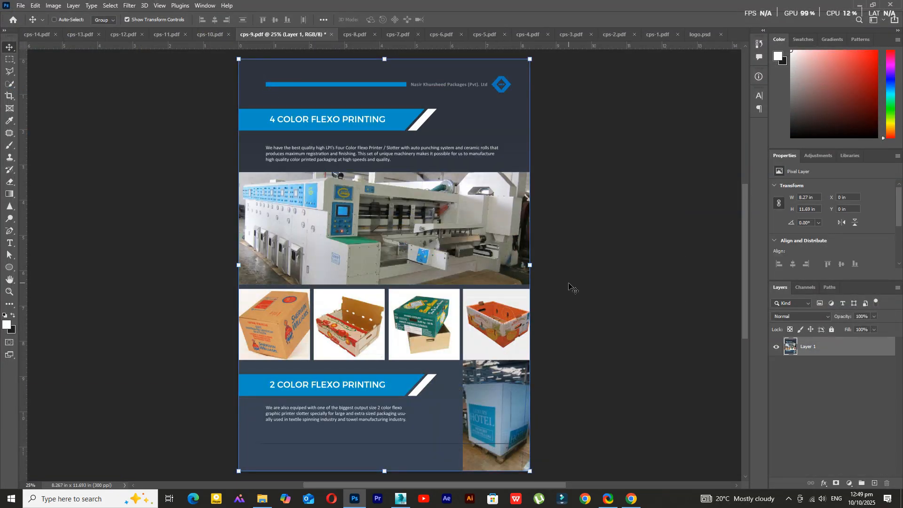
key("ctrl+alt+shift+s")
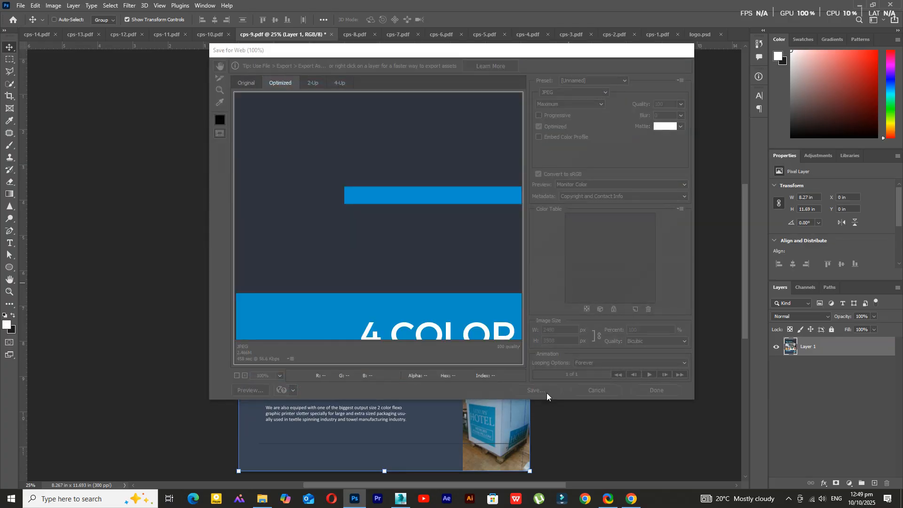
left_click(547, 393)
left_click(877, 435)
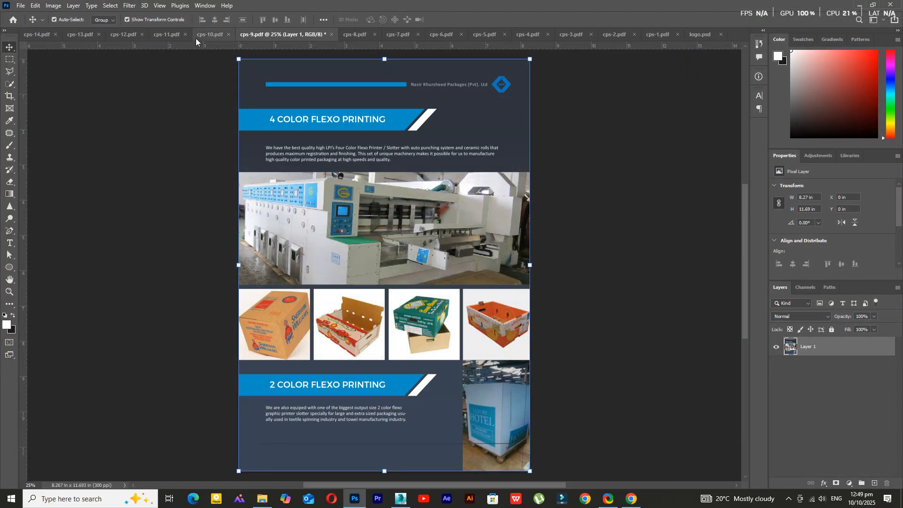
- Export the cps-11 lab page for web as a quality 100 JPEG to the nasir khursheed packages folder
left_click(200, 34)
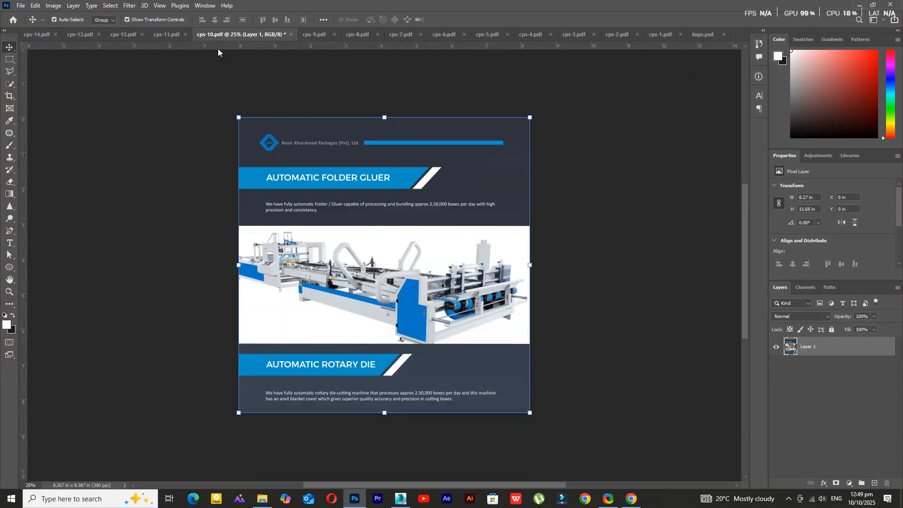
left_click(167, 35)
left_click(654, 232)
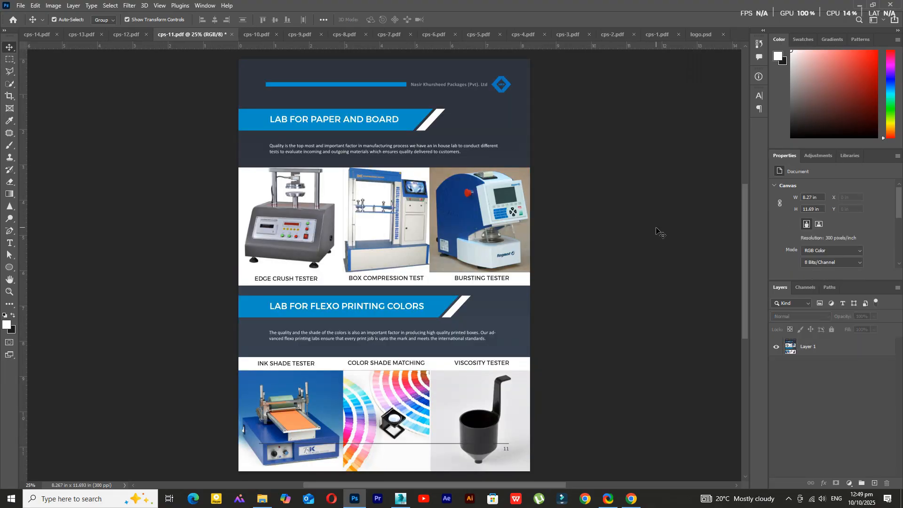
key("alt+shift+ctrl+s")
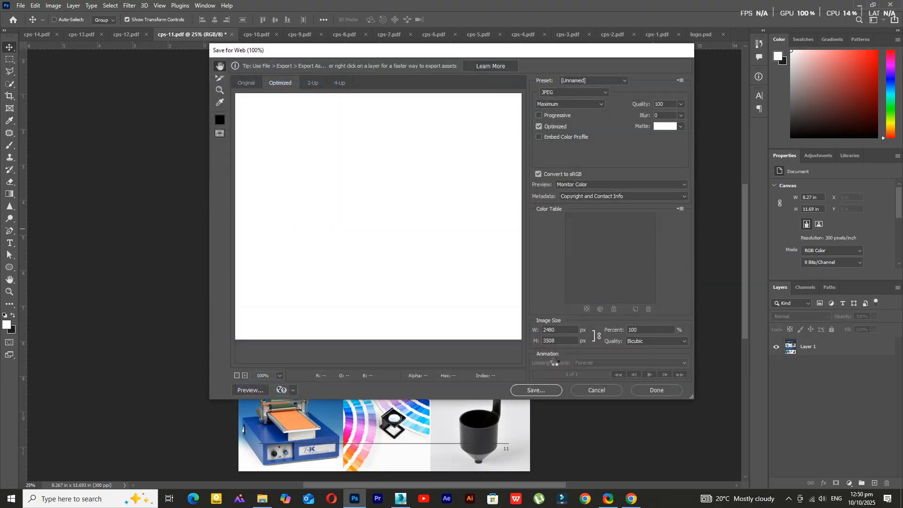
left_click(543, 390)
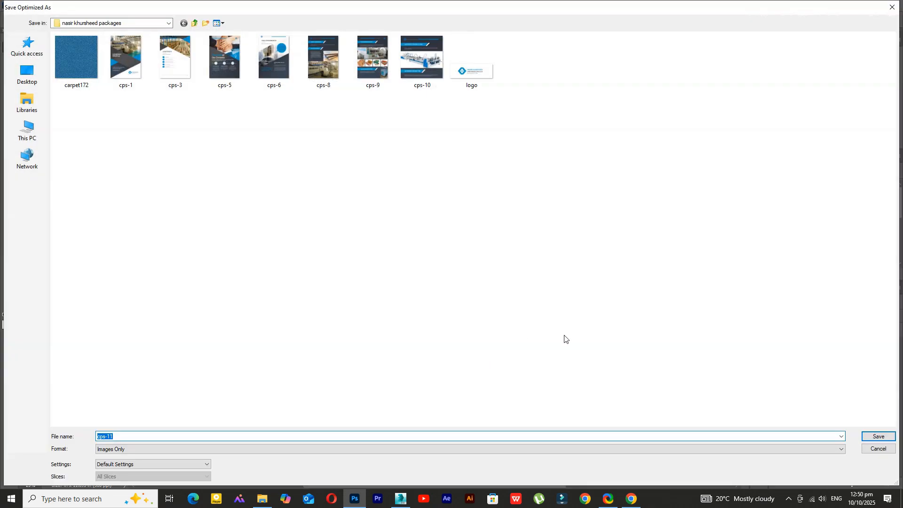
left_click(871, 433)
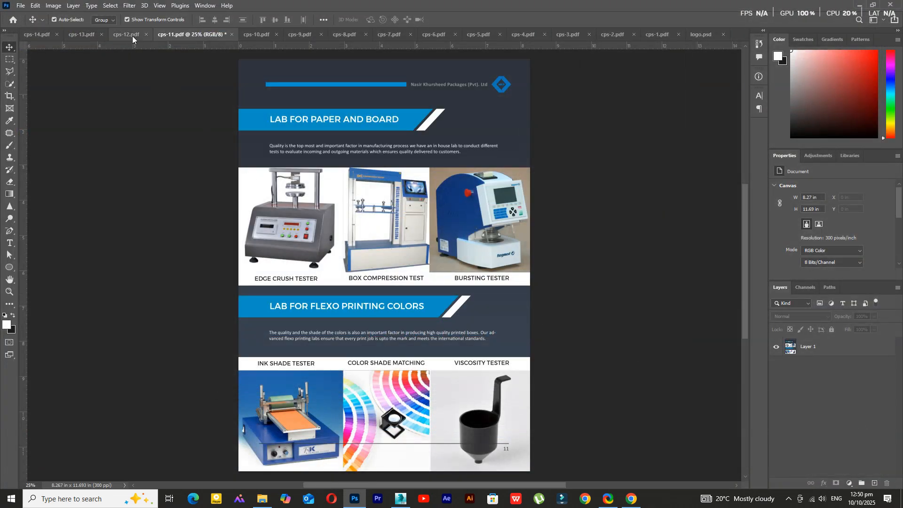
left_click(132, 36)
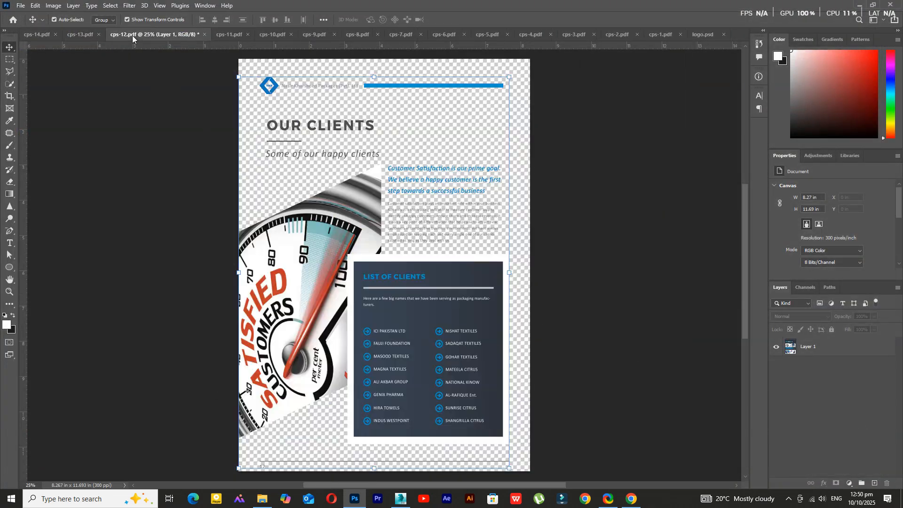
left_click(86, 36)
left_click(183, 34)
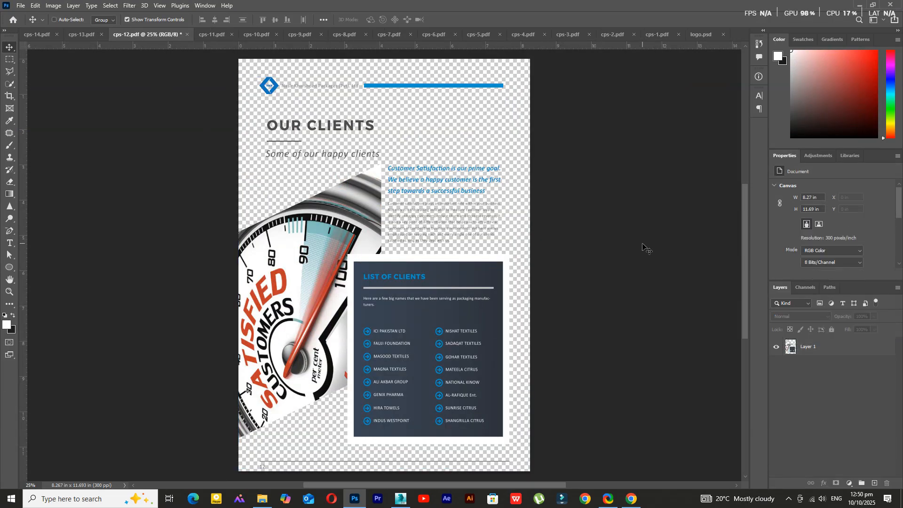
key("ctrl+alt+shift+s")
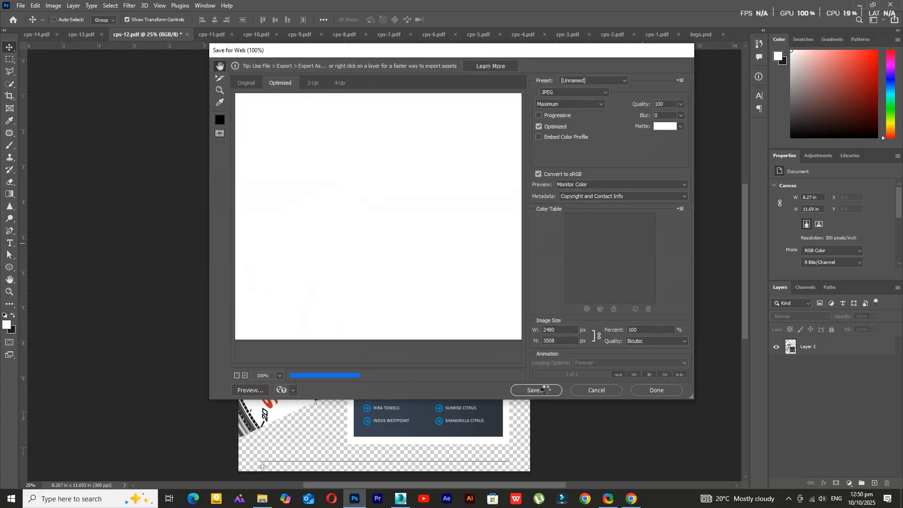
left_click(546, 391)
left_click(866, 440)
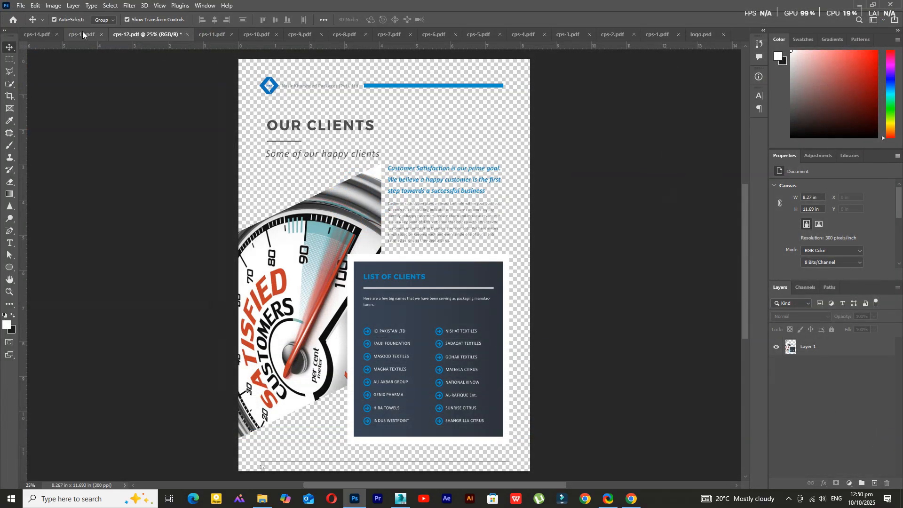
left_click(76, 35)
left_click(38, 34)
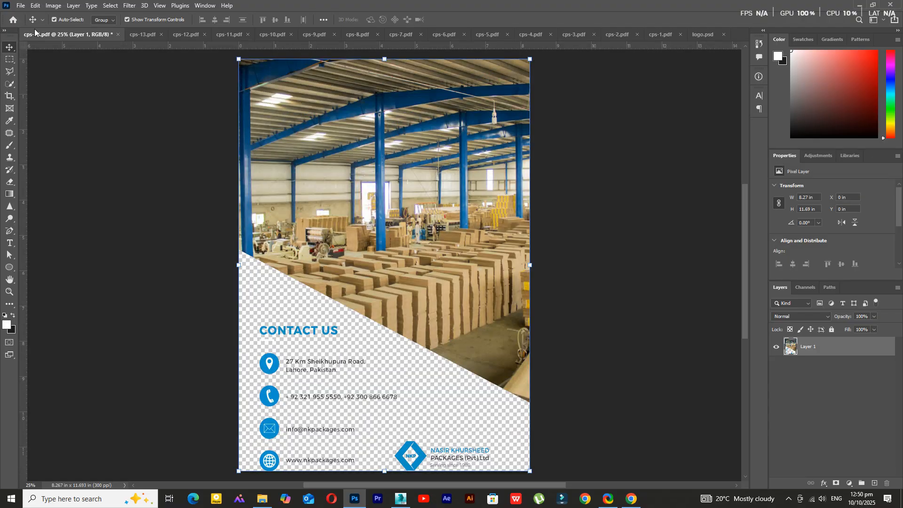
left_click(263, 500)
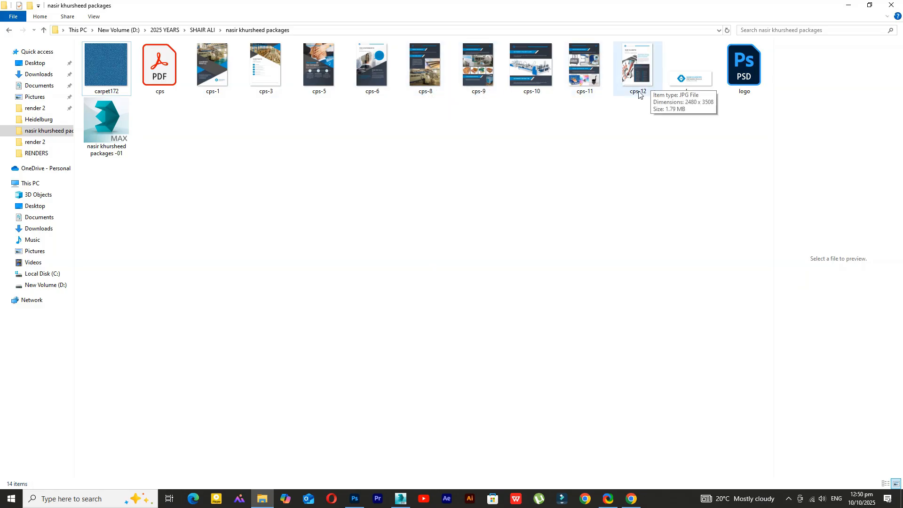
left_click(354, 498)
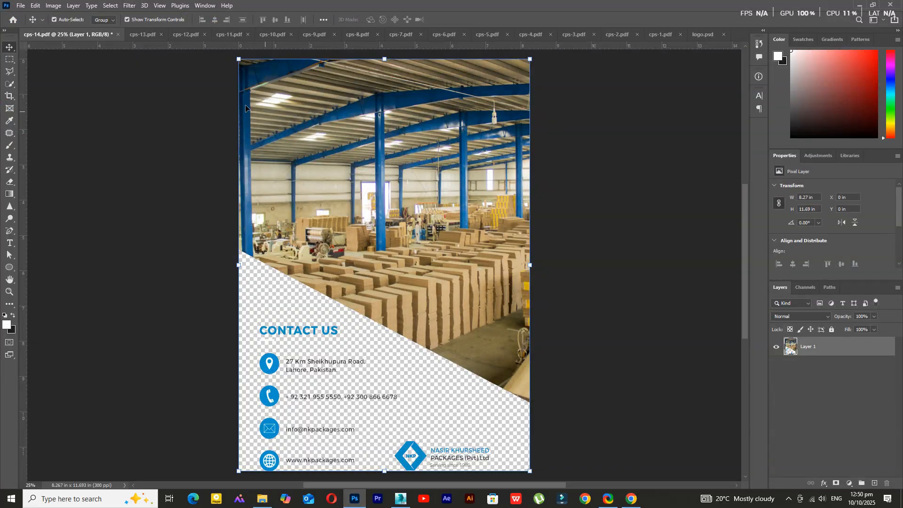
left_click(145, 37)
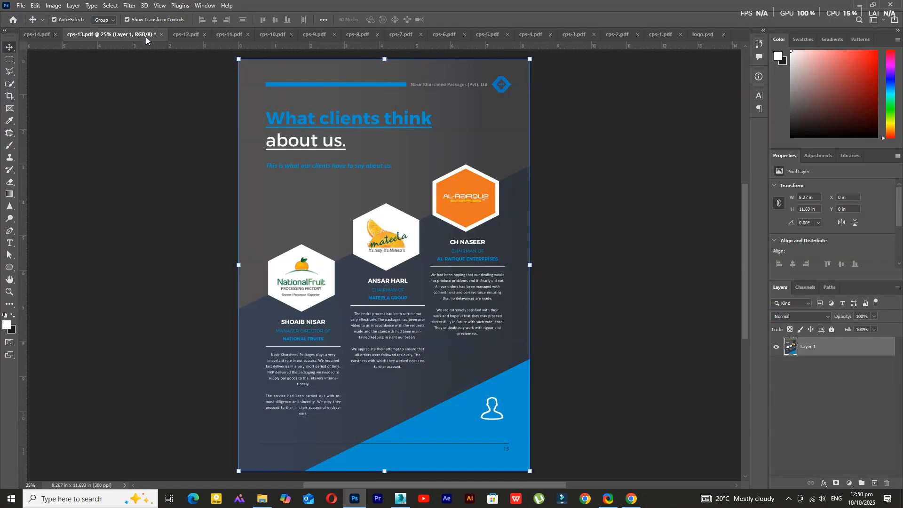
left_click(538, 30)
left_click(611, 36)
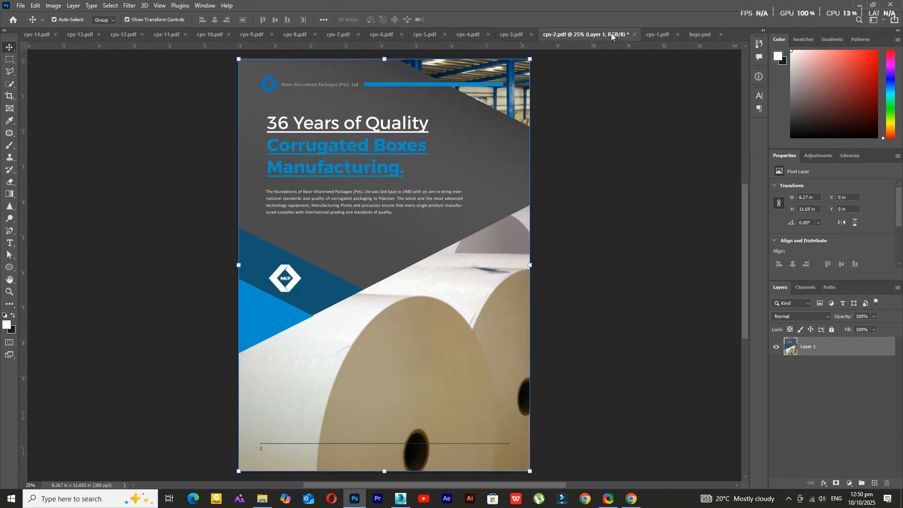
left_click(663, 36)
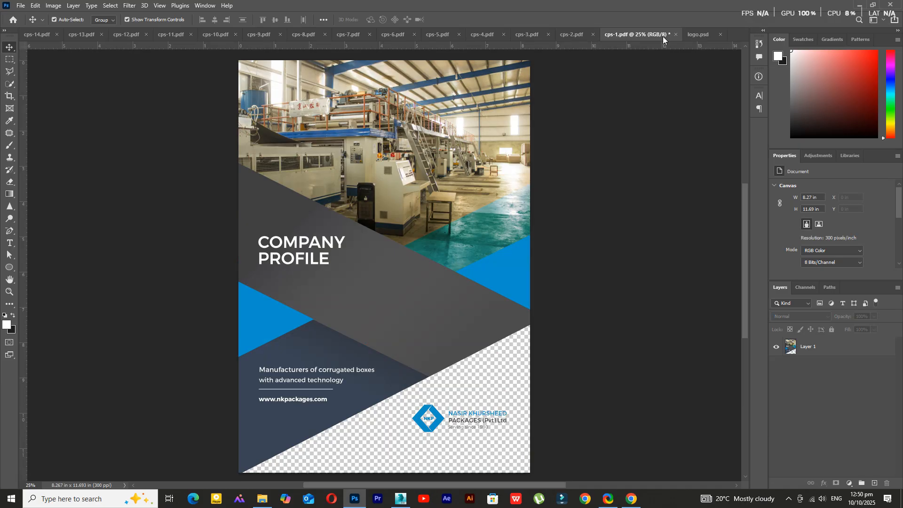
left_click(705, 34)
left_click(92, 34)
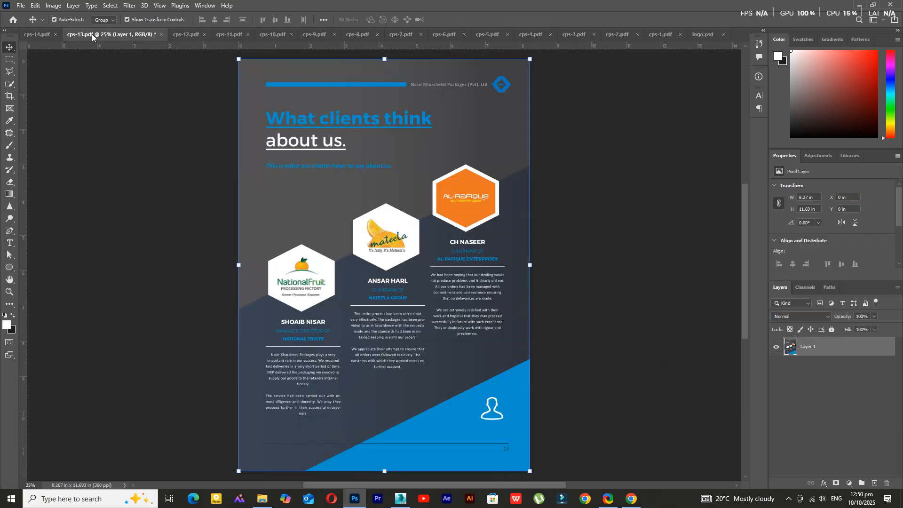
left_click(34, 36)
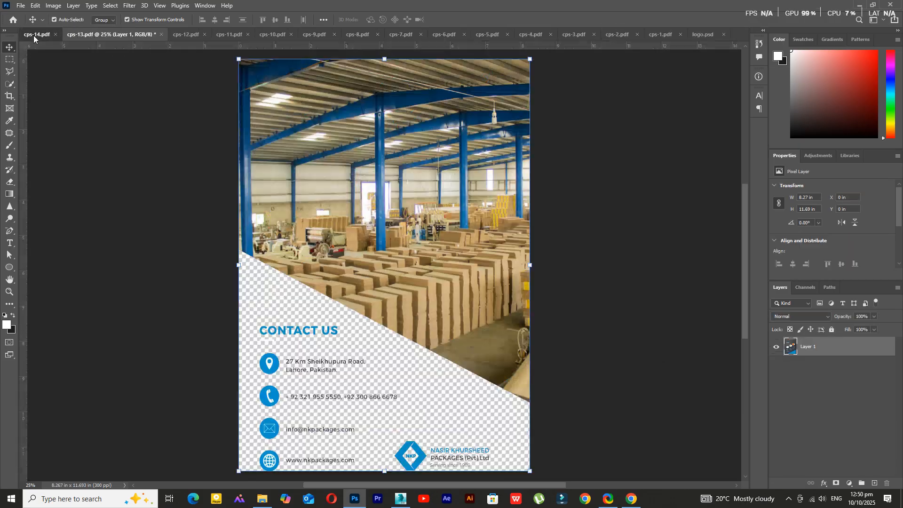
- Export the cps-13 client testimonials page for web as a quality 100 JPEG
left_click(138, 34)
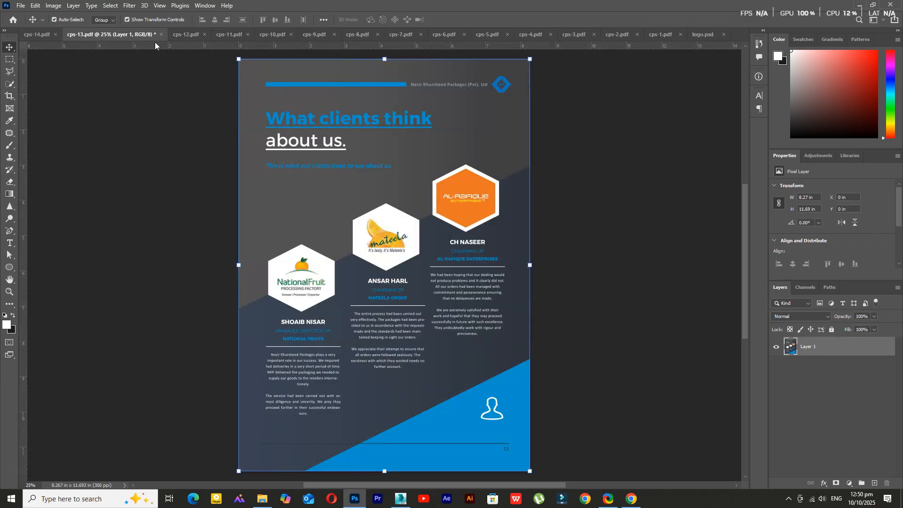
left_click(633, 202)
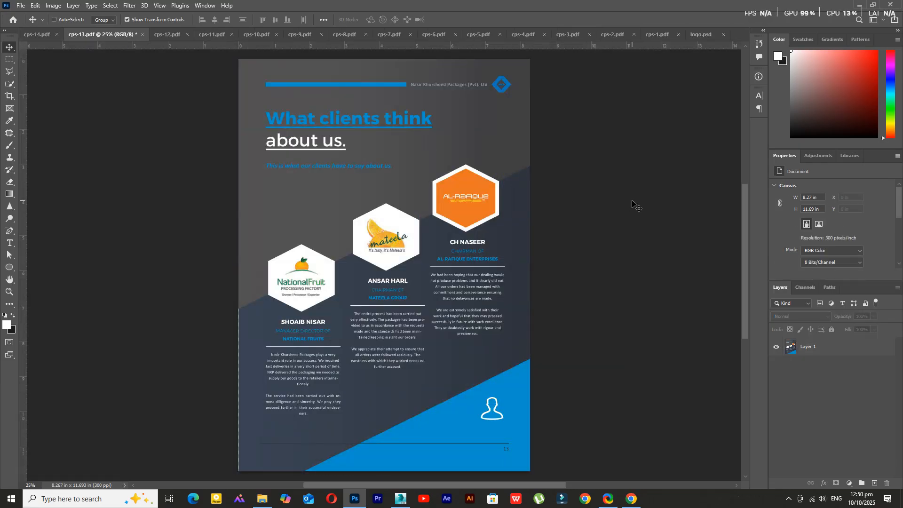
key("ctrl+alt+shift+s")
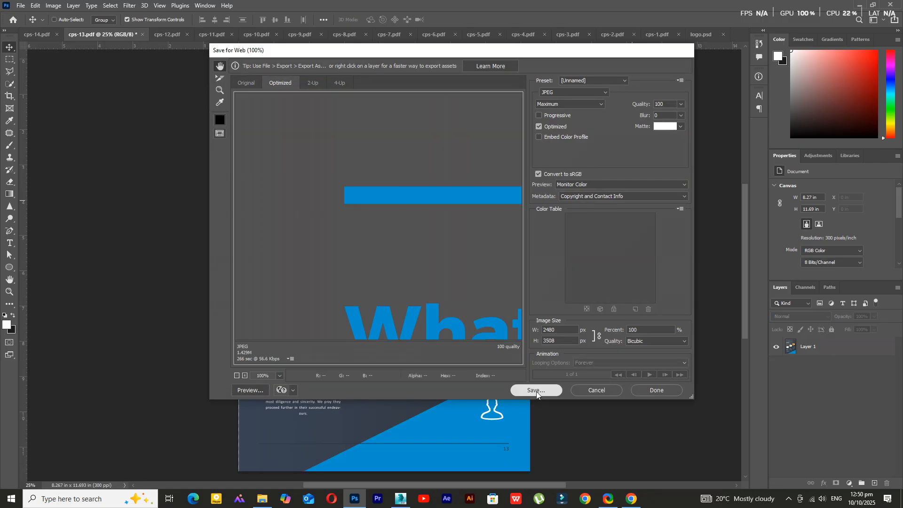
left_click(536, 391)
left_click(876, 435)
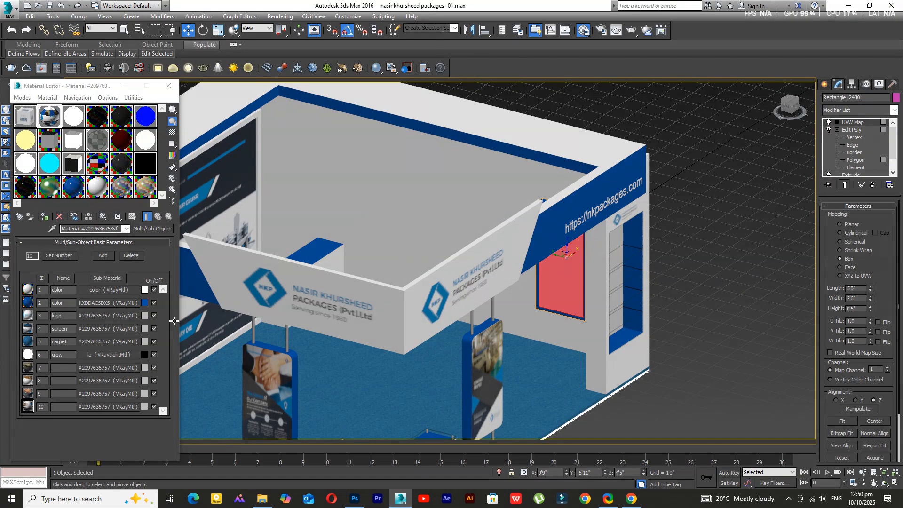
- In 3ds Max, set the booth's Multi/Sub-Object material to 20 sub-materials
left_click(59, 255)
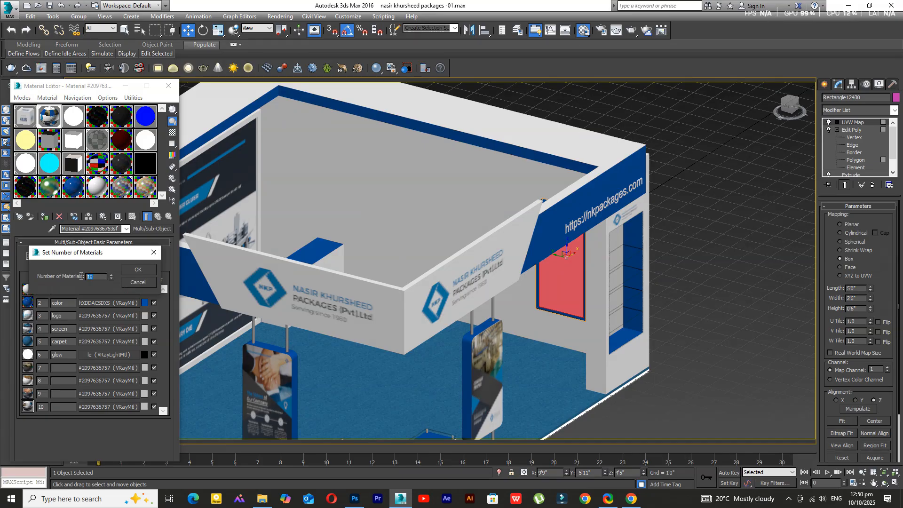
type("20")
left_click(143, 269)
- Copy sub-material 10 into slot 11, name it backlite and set its diffuse bitmap to cps-8.jpg
left_click(163, 290)
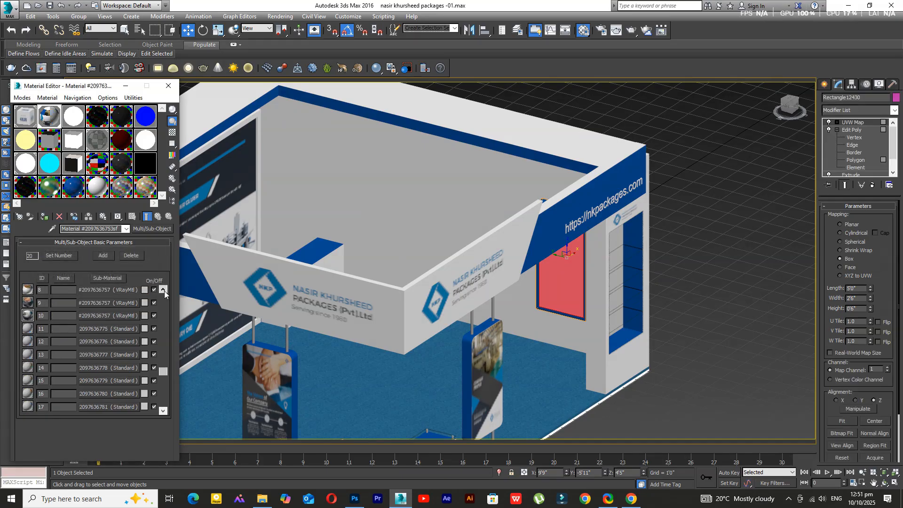
left_click_drag(88, 340, 89, 341)
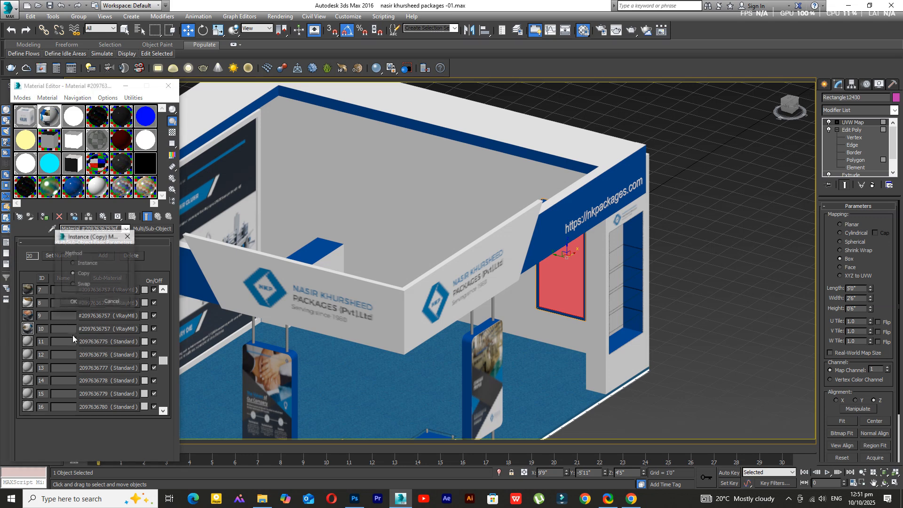
key("Return")
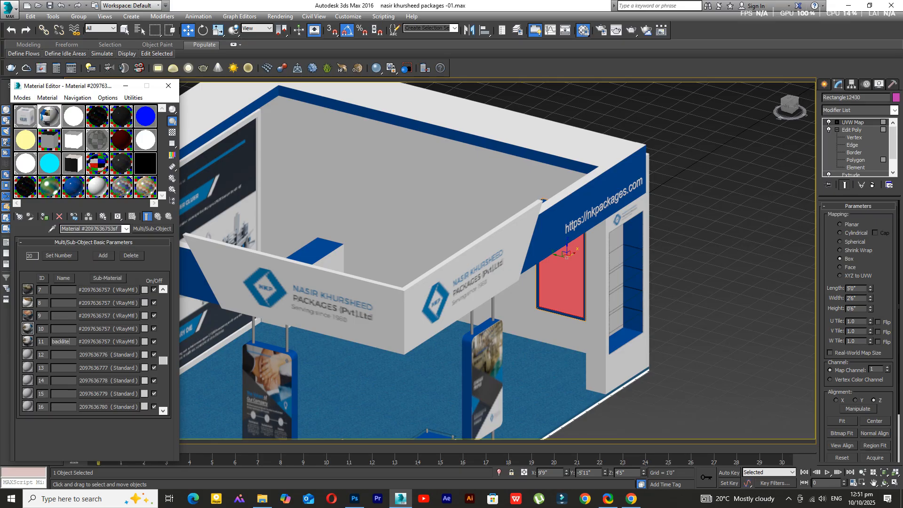
left_click(89, 342)
left_click(86, 252)
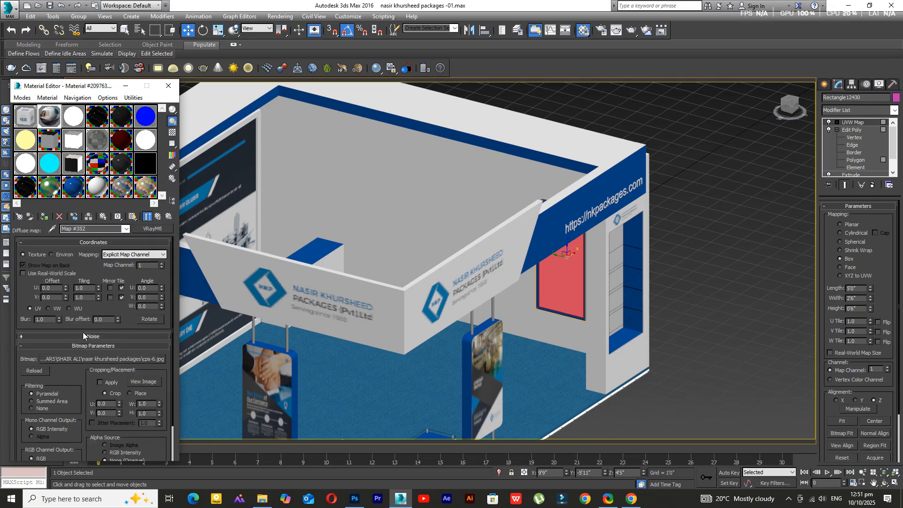
left_click(75, 359)
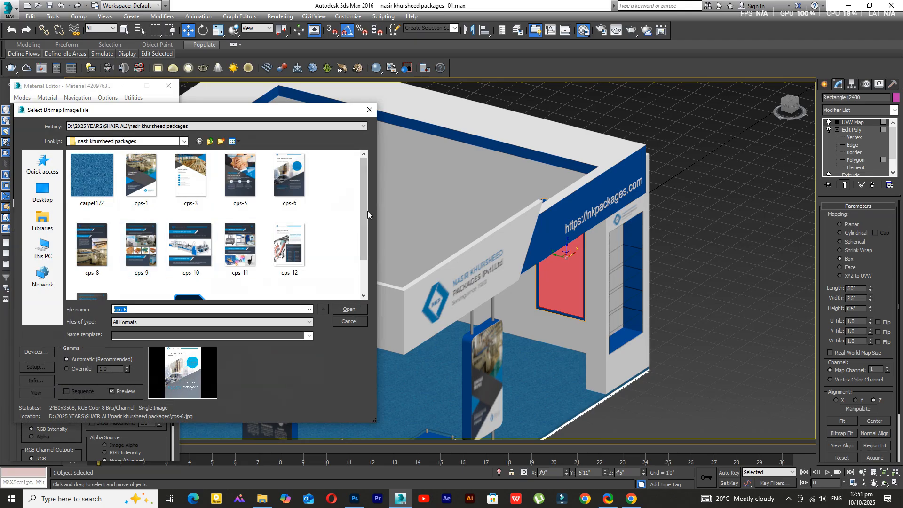
scroll(368, 211, "down", 1)
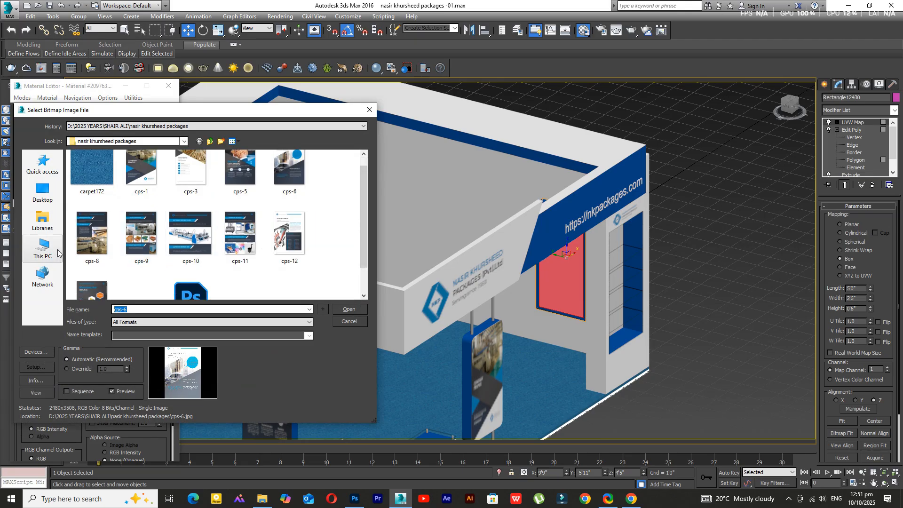
left_click(92, 235)
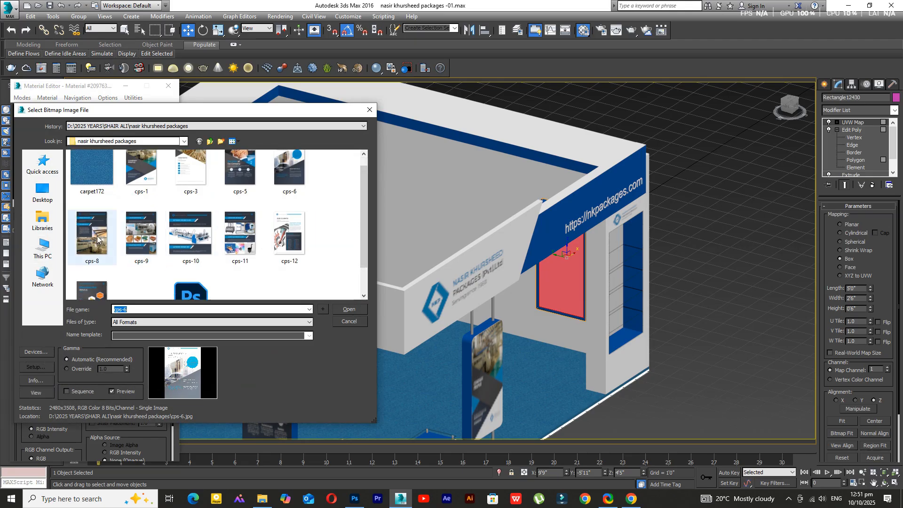
left_click(352, 312)
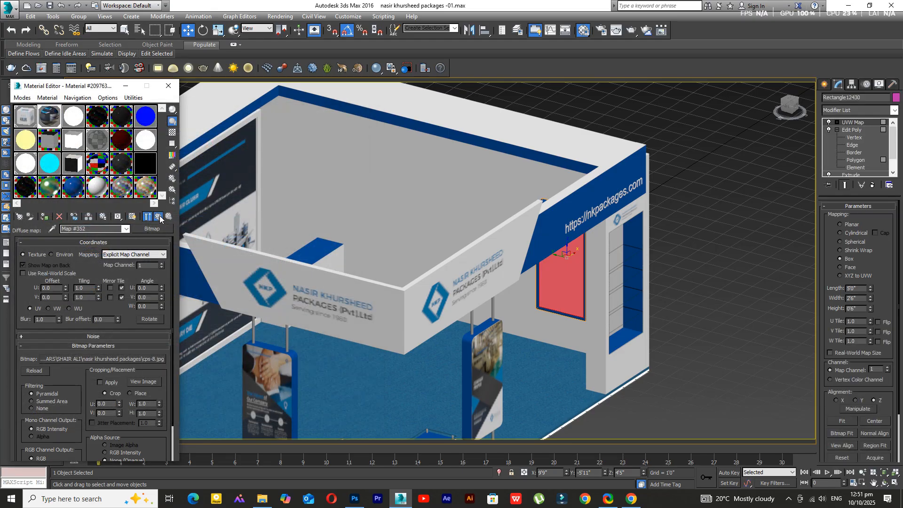
left_click(160, 215)
left_click(159, 215)
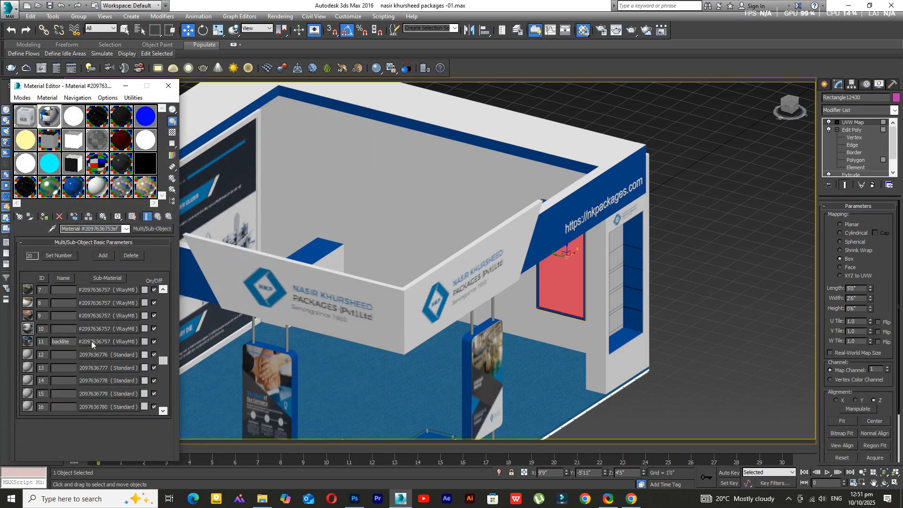
- Copy the backlite sub-material into slot 12 and set the copy's diffuse bitmap to cps-9.jpg
left_click_drag(92, 341, 101, 355)
left_click(73, 303)
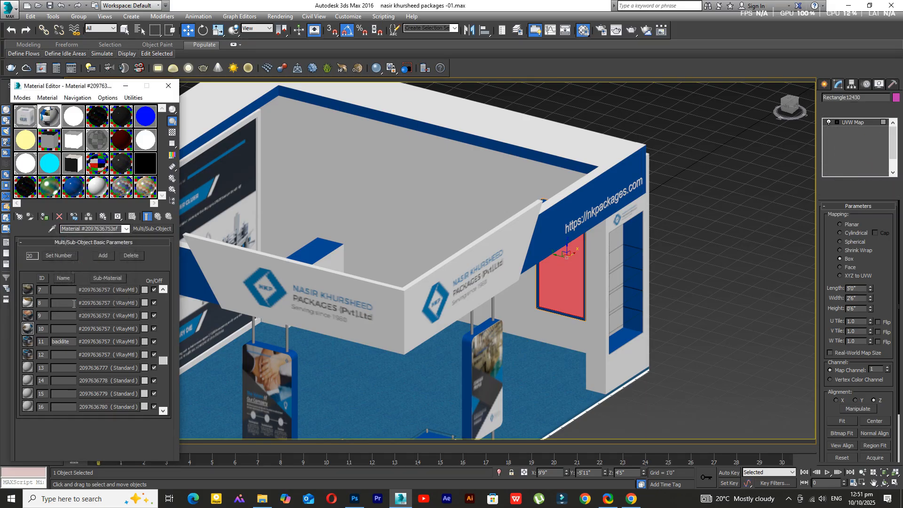
left_click(91, 355)
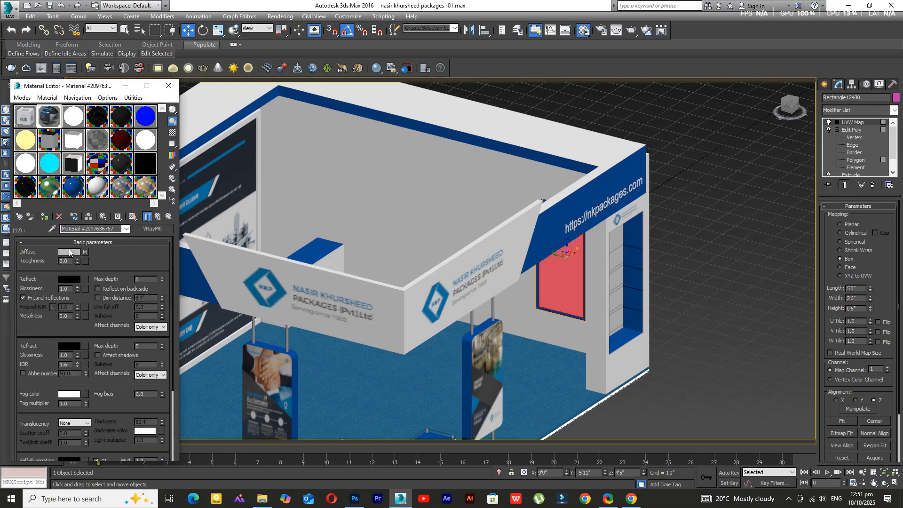
left_click(85, 253)
double_click(70, 359)
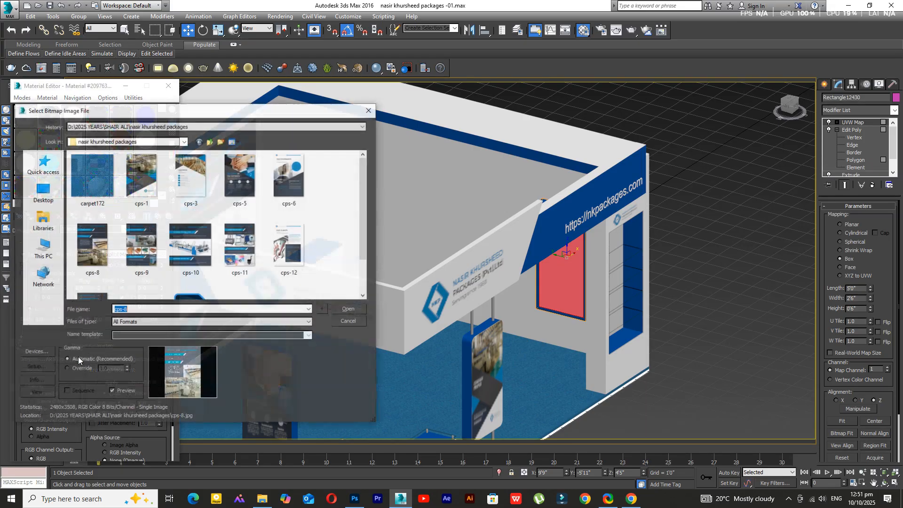
left_click(149, 253)
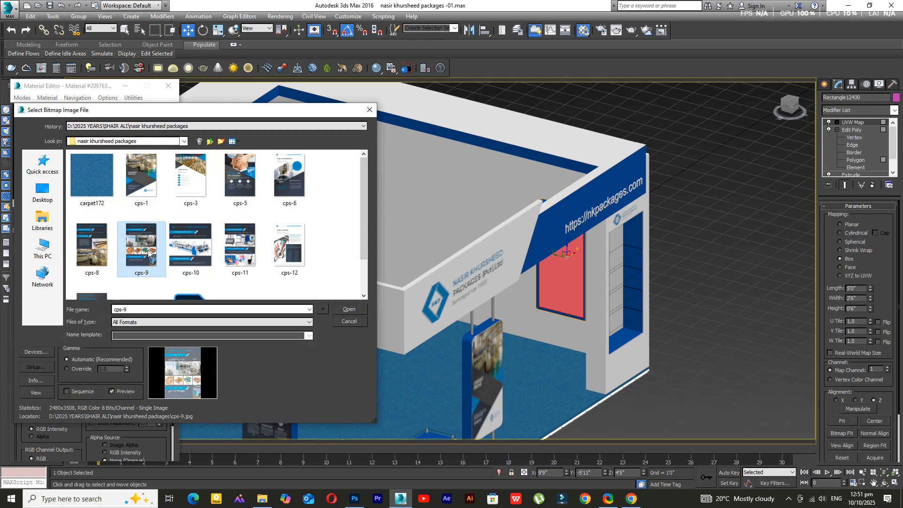
left_click(350, 310)
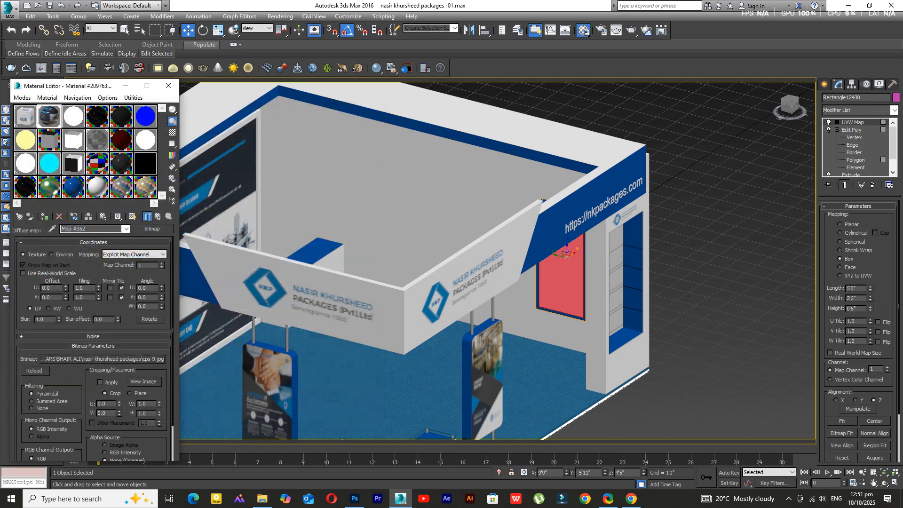
left_click(158, 218)
left_click(158, 218)
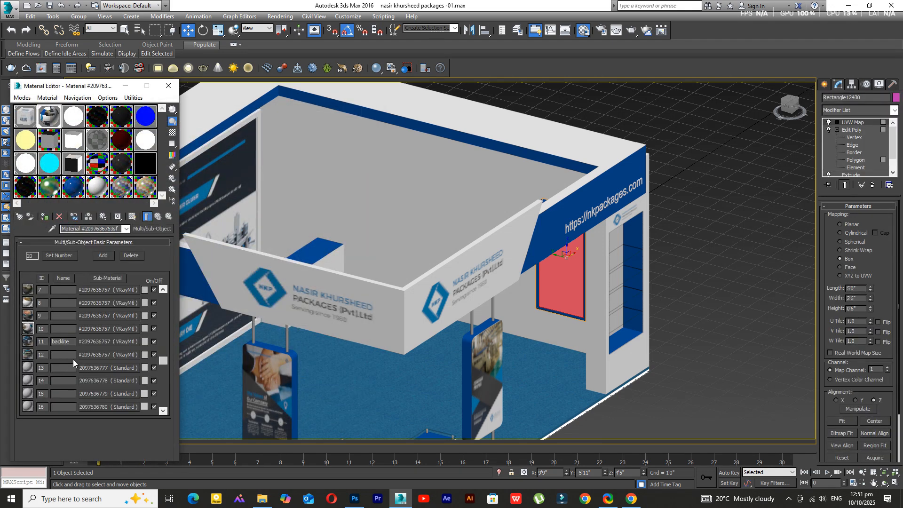
- Copy sub-material 12 into slot 13 and set the copy's diffuse bitmap to cps-11.jpg
left_click_drag(81, 356, 82, 370)
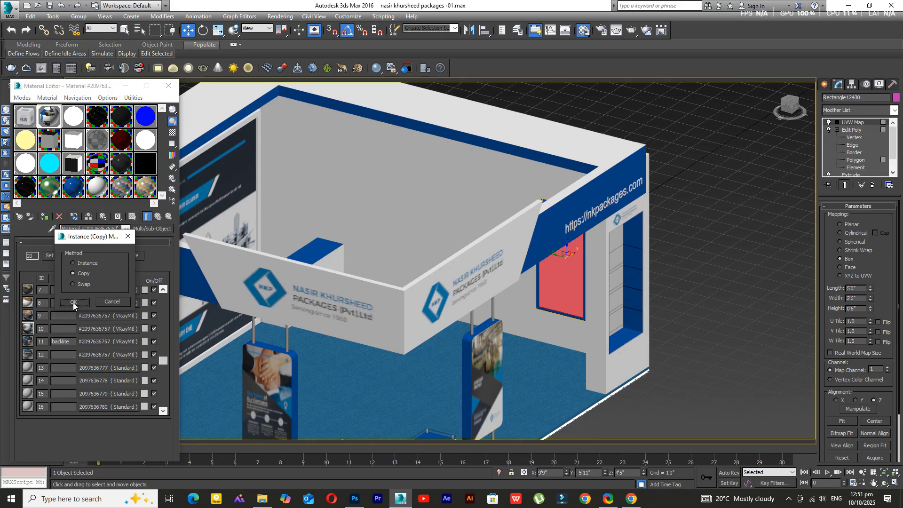
left_click(73, 303)
left_click(94, 368)
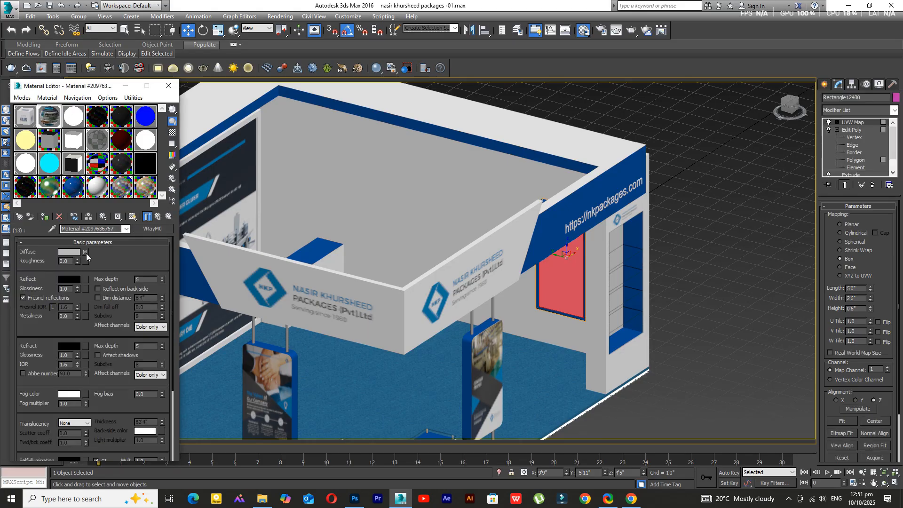
left_click(85, 253)
left_click(78, 359)
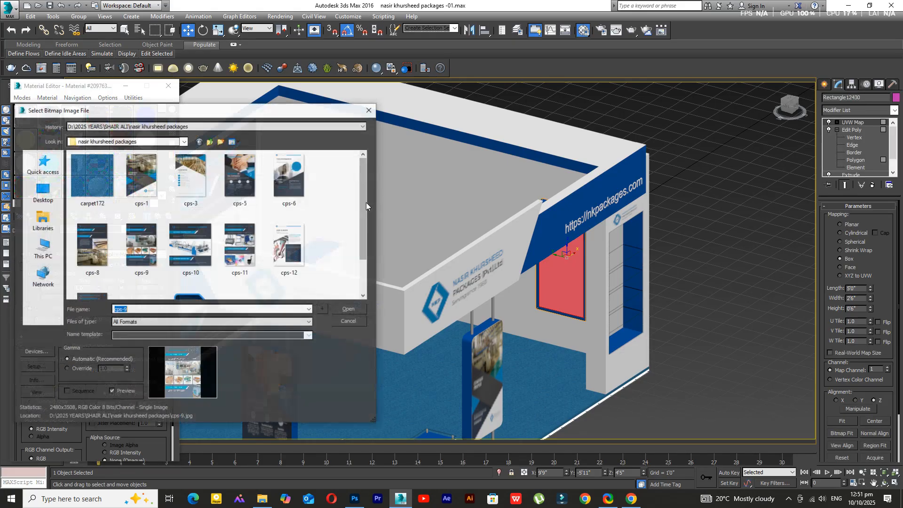
left_click_drag(362, 197, 366, 235)
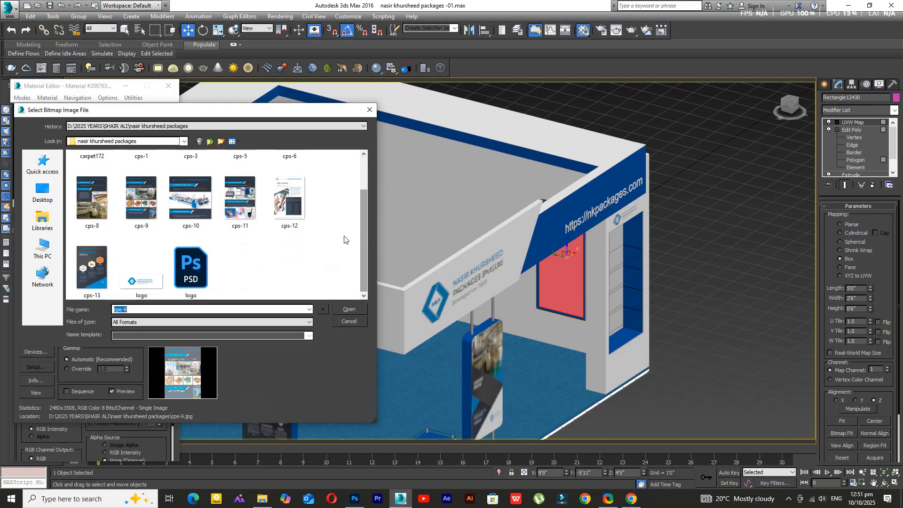
left_click(241, 207)
left_click(357, 309)
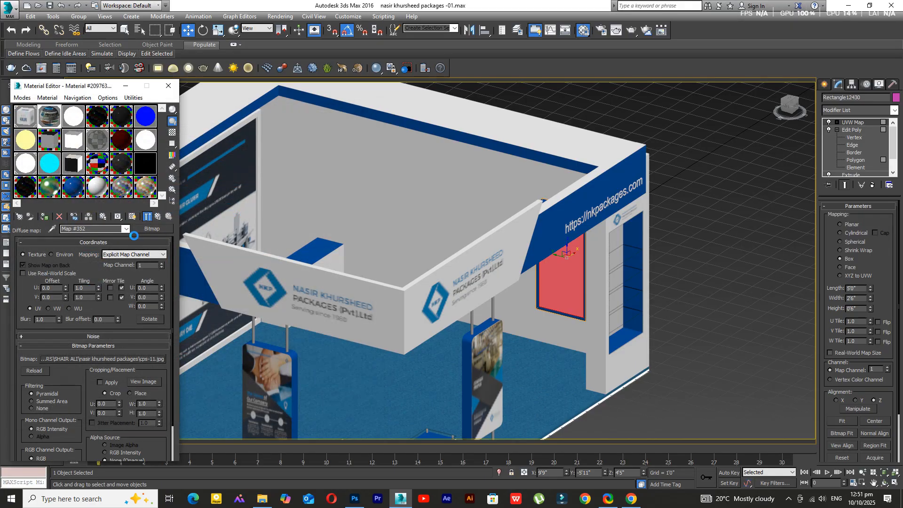
left_click(160, 215)
left_click(160, 214)
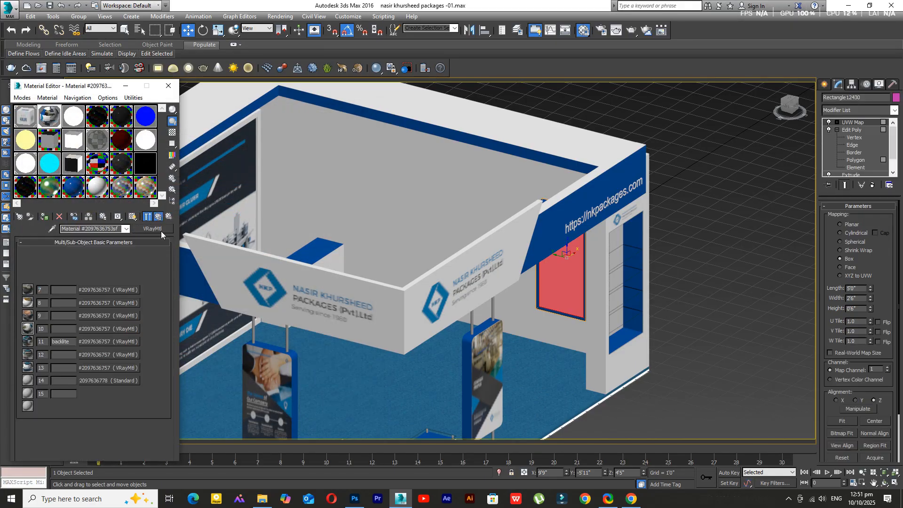
- Copy sub-material 13 into slot 14 and set the copy's diffuse bitmap to cps-13.jpg
left_click_drag(89, 367, 84, 381)
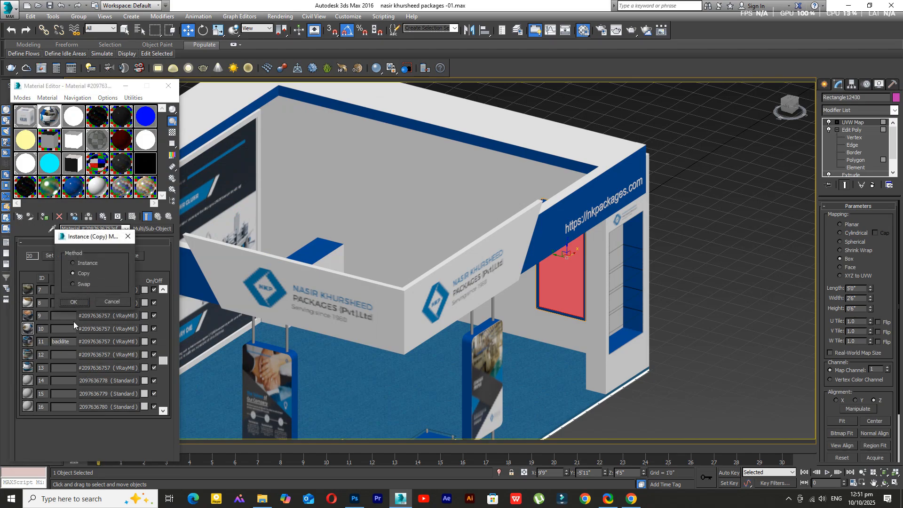
left_click(77, 301)
left_click(89, 380)
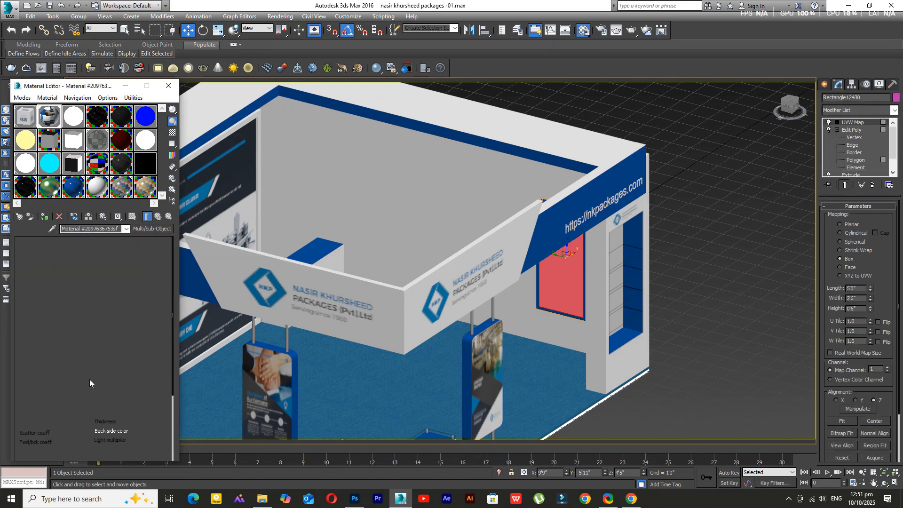
left_click(86, 255)
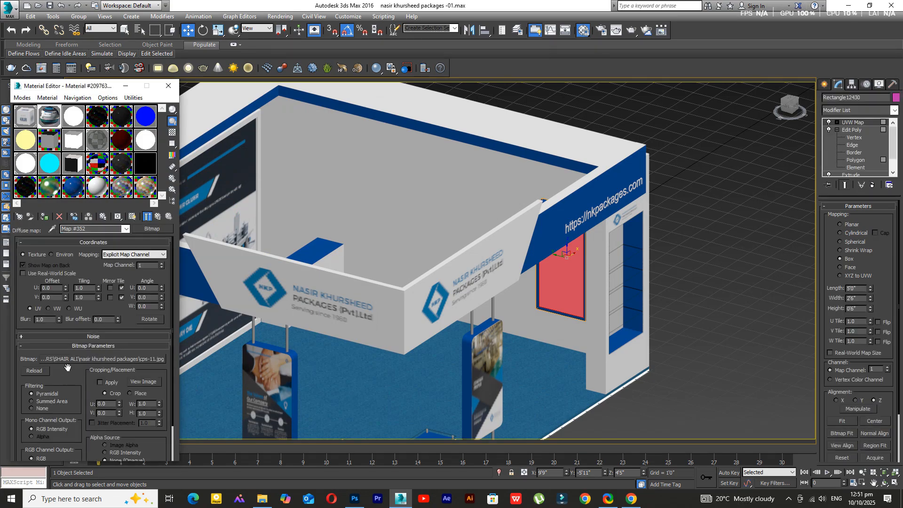
left_click(68, 362)
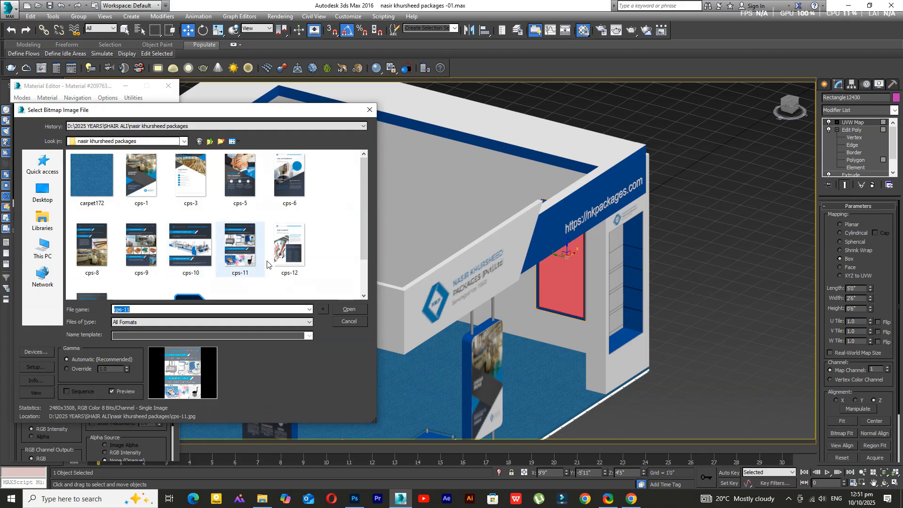
left_click_drag(365, 206, 361, 238)
left_click(100, 259)
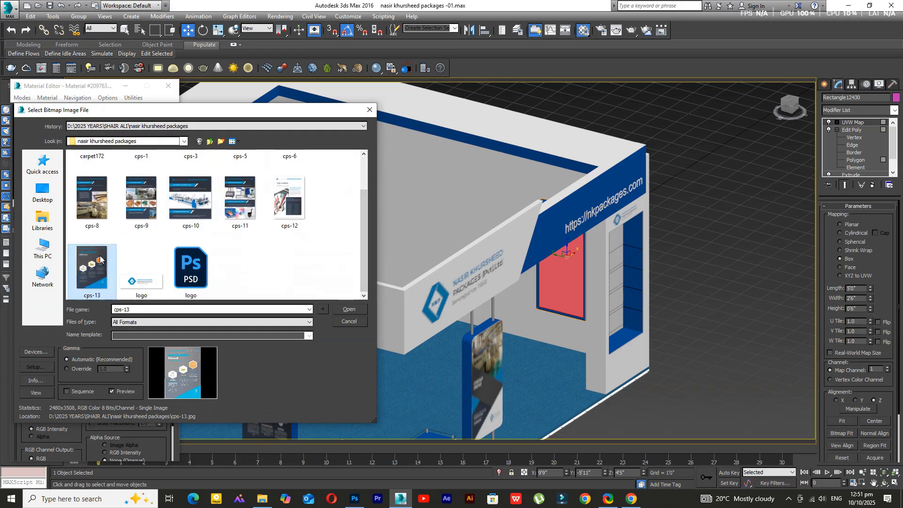
left_click(342, 307)
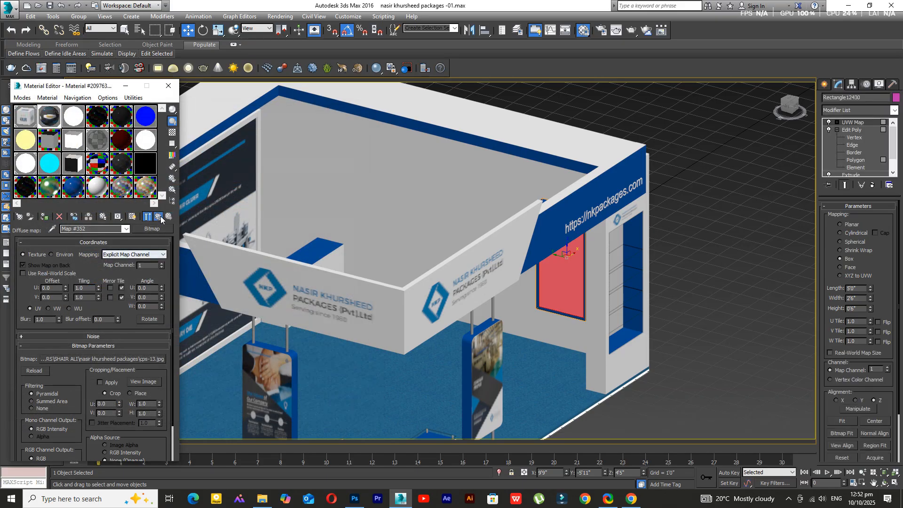
left_click(160, 216)
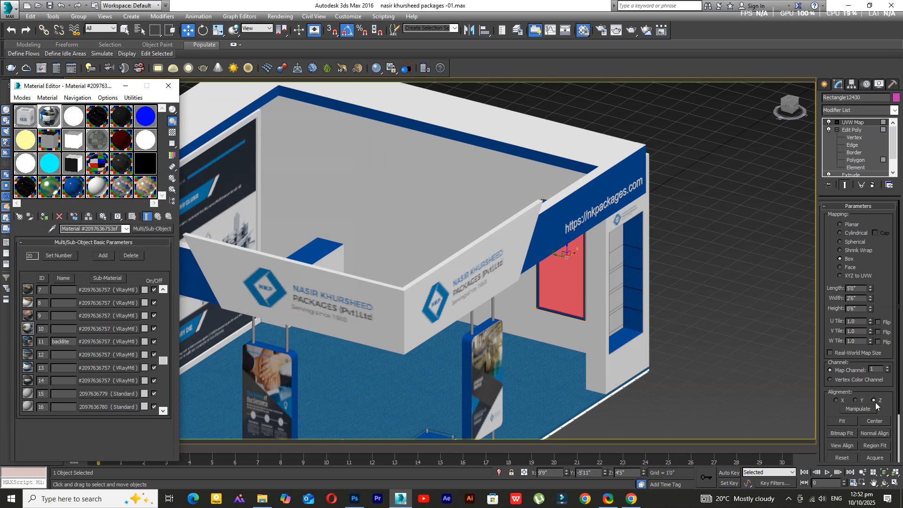
- Assign material ID 11 to the wall screen's inner face polygon and material ID 2 to its surrounding frame polygons
left_click(856, 160)
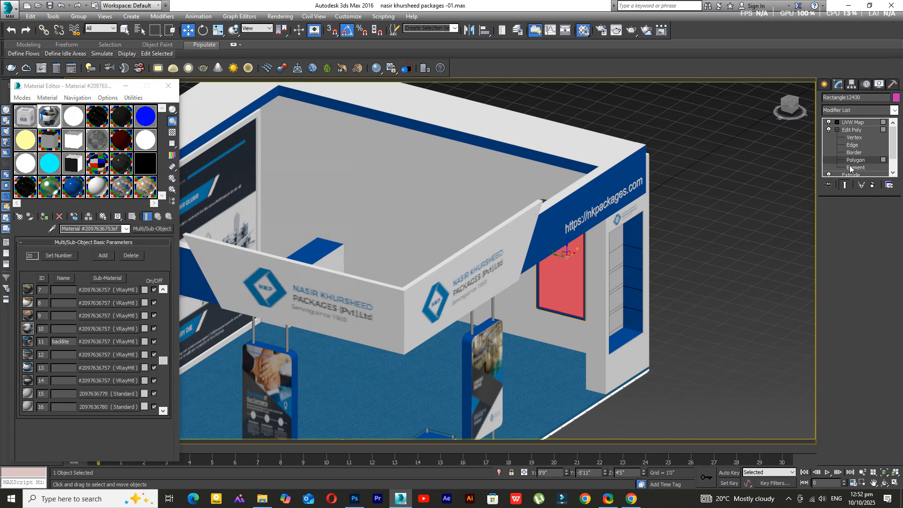
scroll(888, 438, "down", 10)
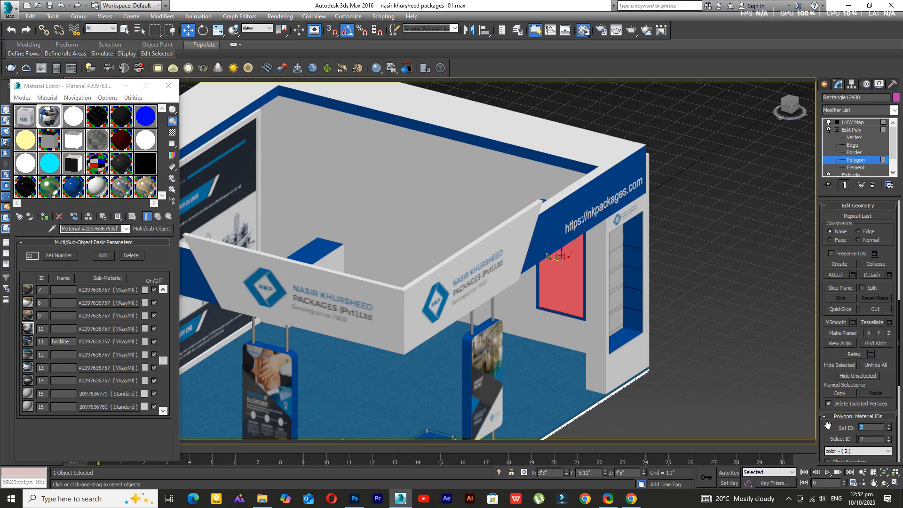
type("11")
key("Return")
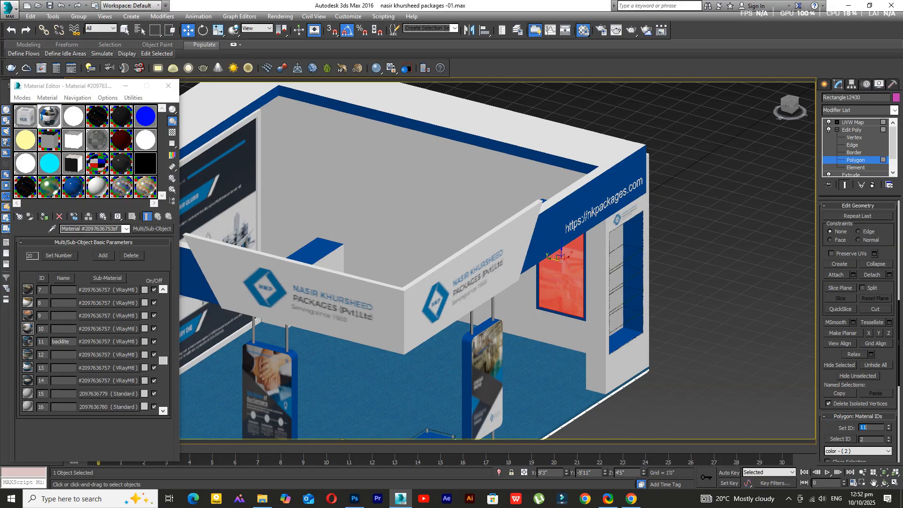
left_click(716, 348)
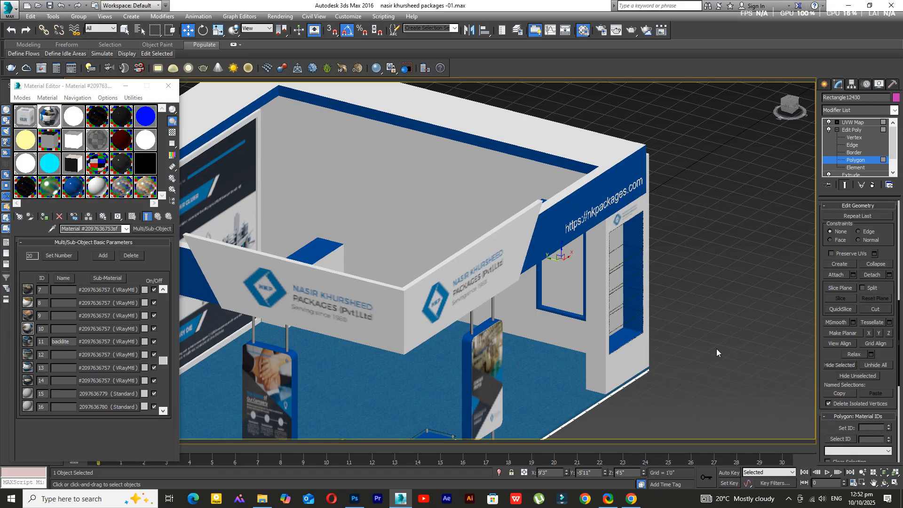
left_click_drag(716, 348, 466, 193)
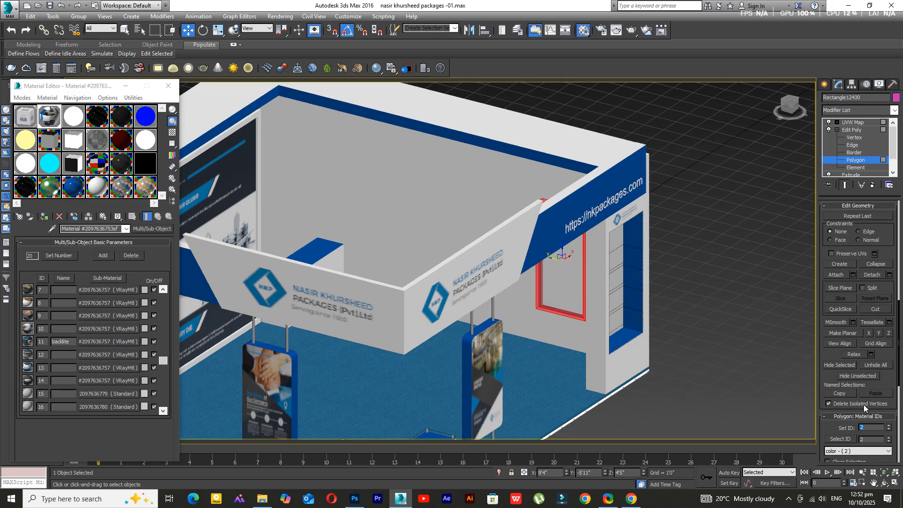
type("11")
key("Return")
scroll(597, 332, "up", 3)
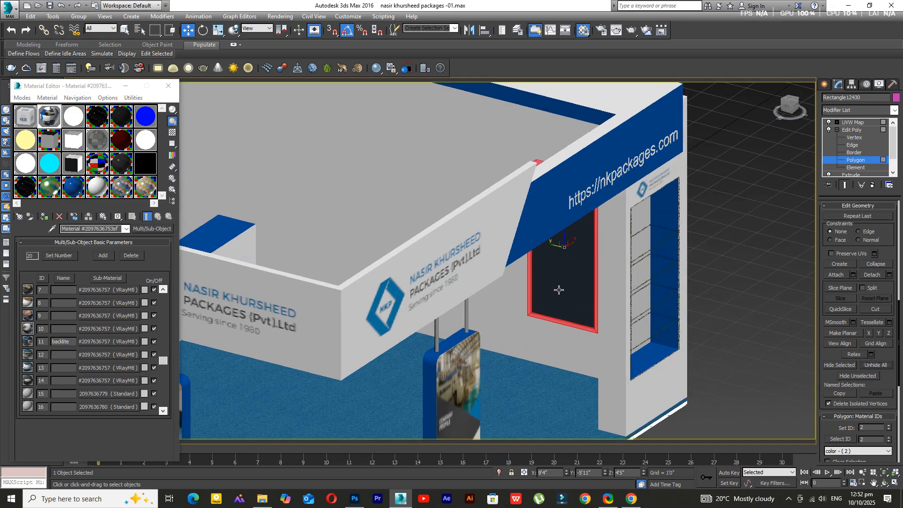
left_click(850, 127)
left_click(708, 253)
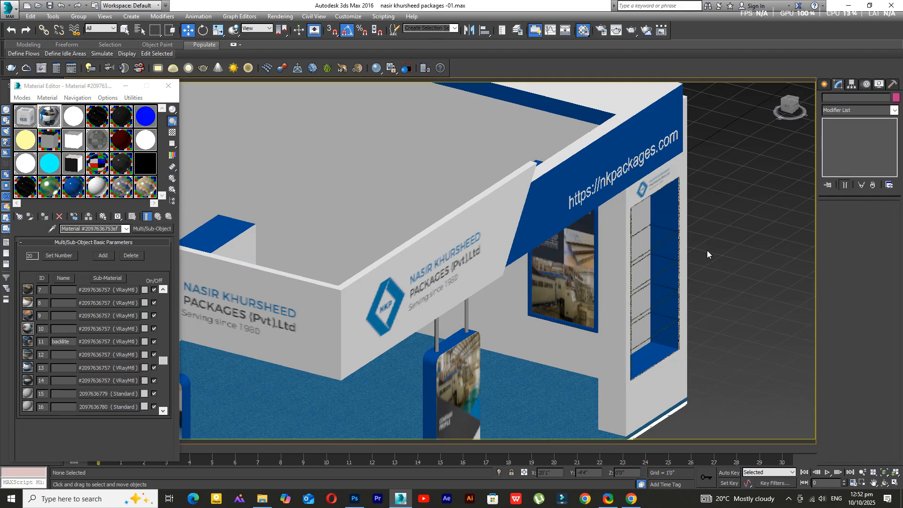
- Raise the framed wall screen to a height of about 5'6" on Z in the left wireframe view
left_click(576, 273)
middle_click_drag(576, 273, 623, 240)
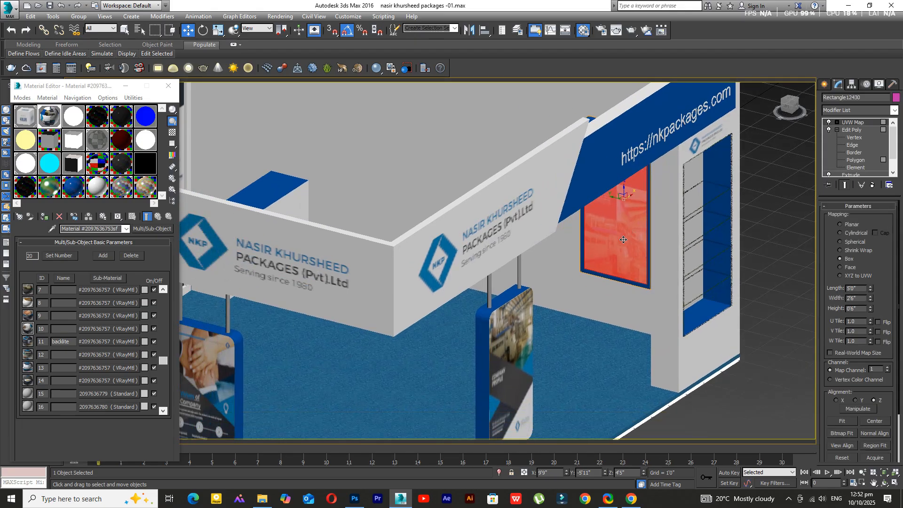
key("l")
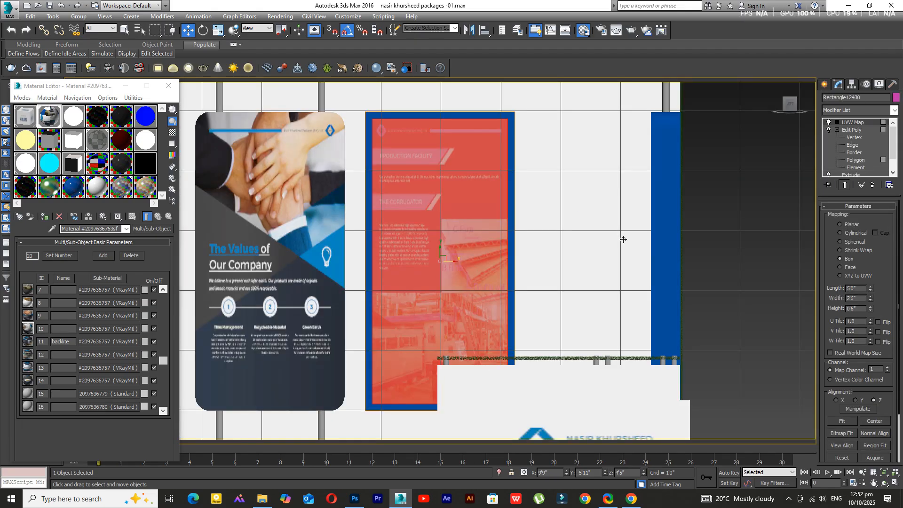
key("F3")
scroll(591, 235, "down", 5)
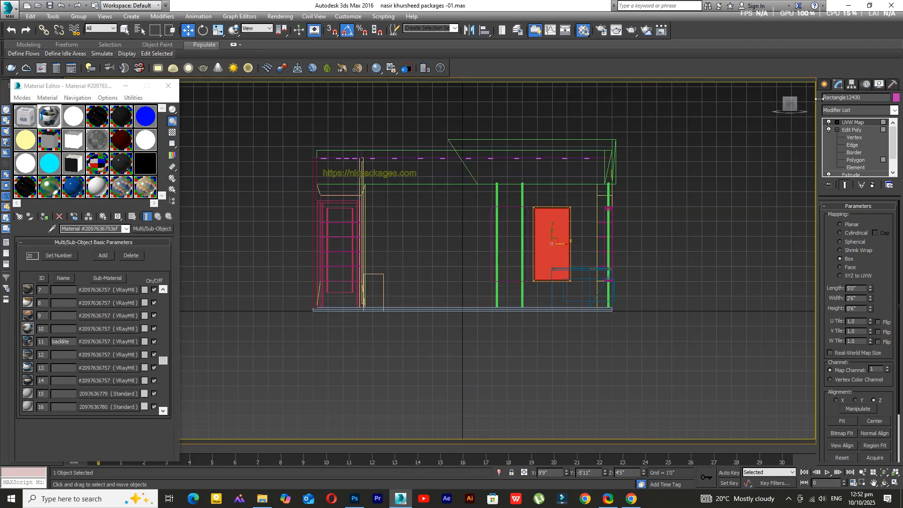
left_click(824, 84)
scroll(580, 250, "up", 4)
left_click_drag(583, 250, 550, 207)
scroll(546, 236, "down", 6)
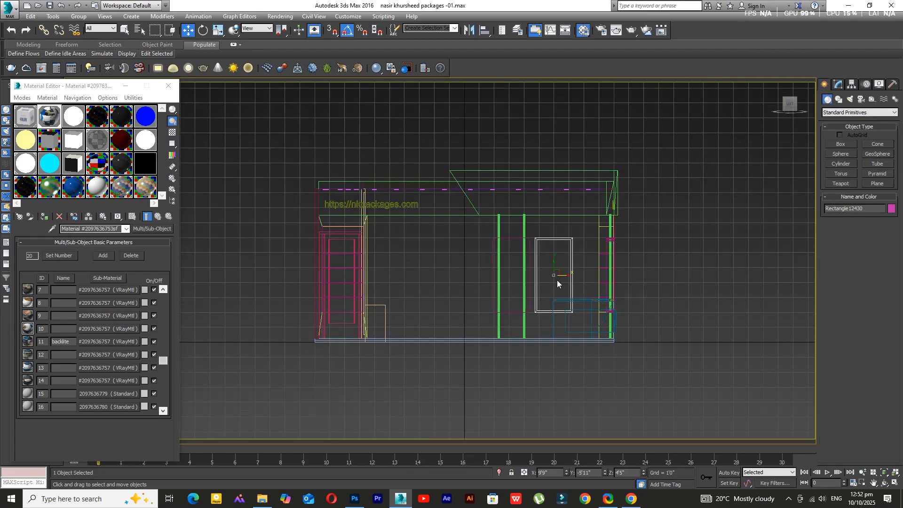
scroll(612, 249, "up", 2)
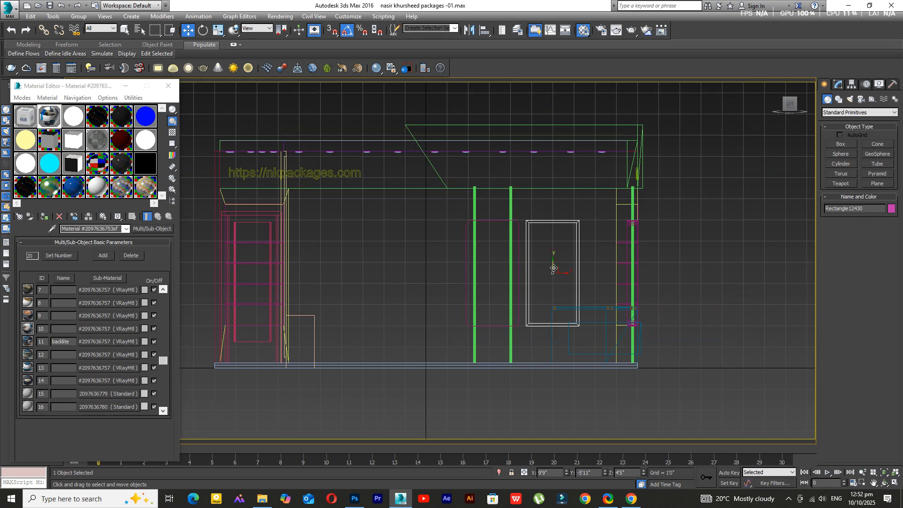
left_click_drag(553, 267, 554, 244)
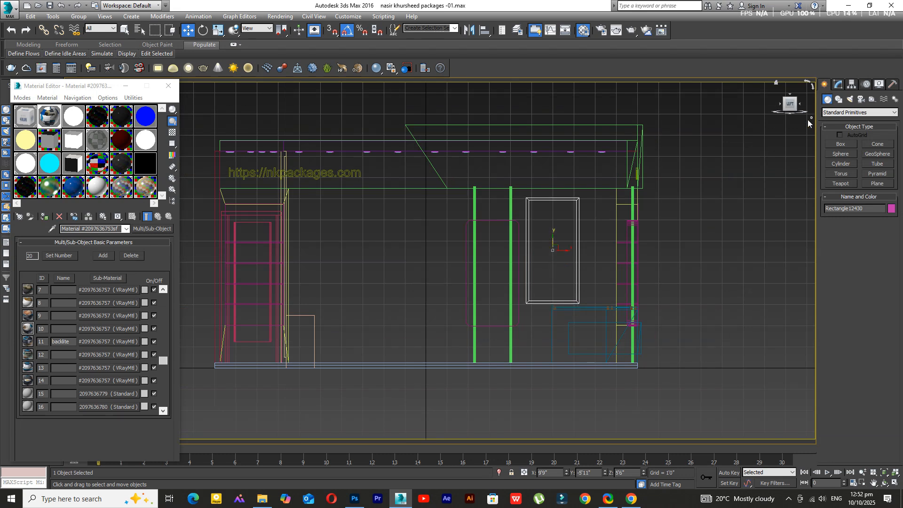
- Shift the wall screen toward the wall's end, to about -6'10" on Y, and raise it to about 5'11" on Z
left_click(839, 84)
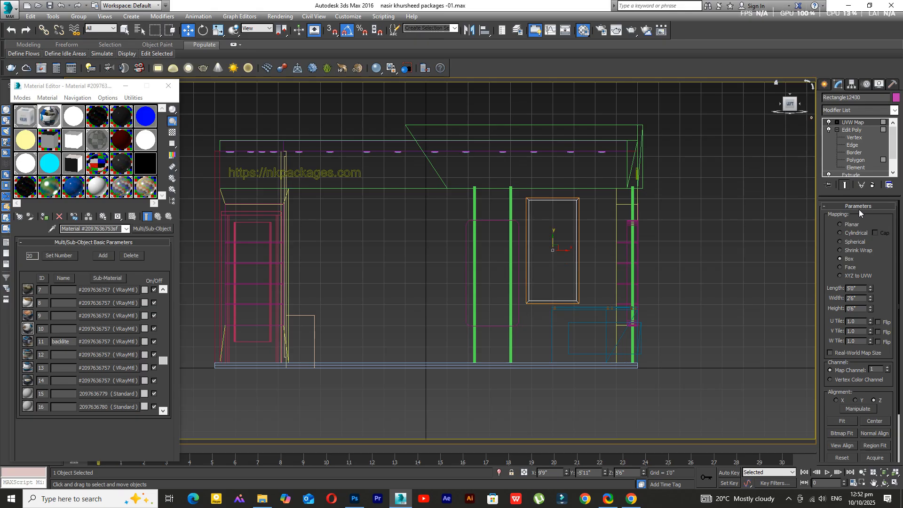
left_click(824, 84)
scroll(568, 239, "up", 3)
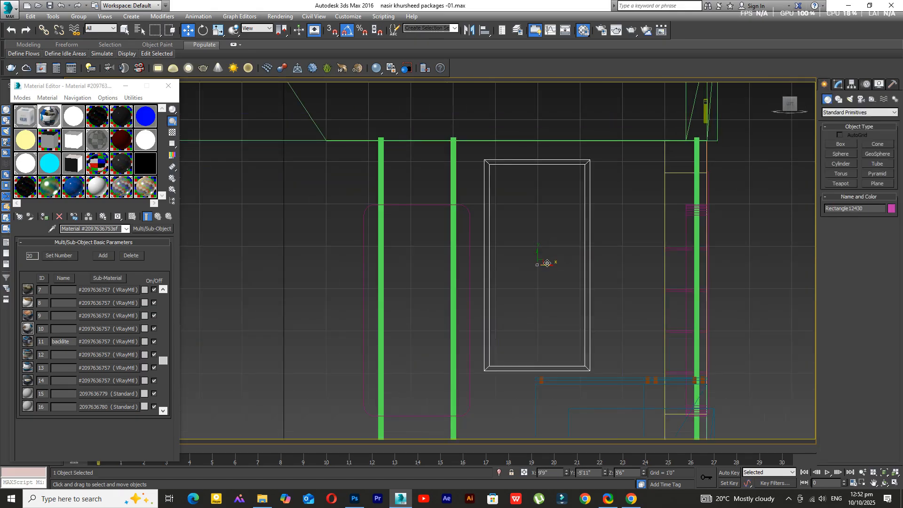
scroll(547, 263, "down", 5)
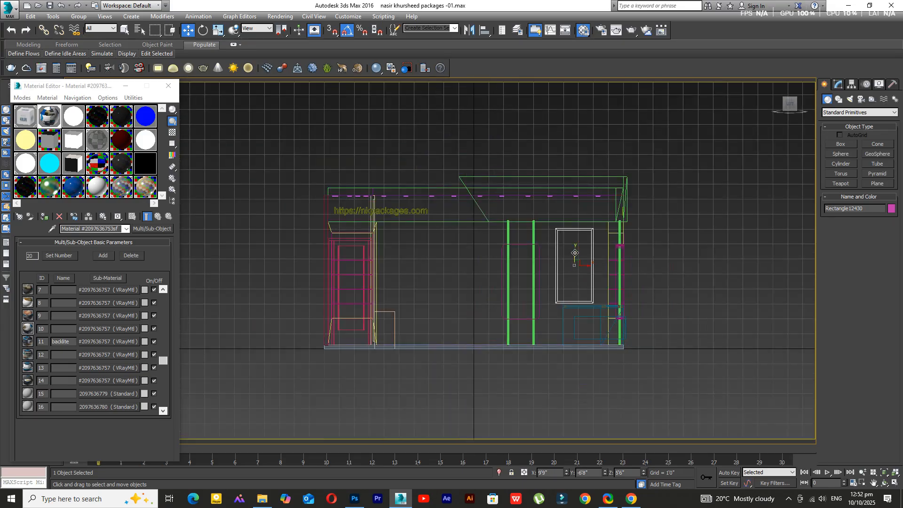
left_click_drag(575, 253, 575, 248)
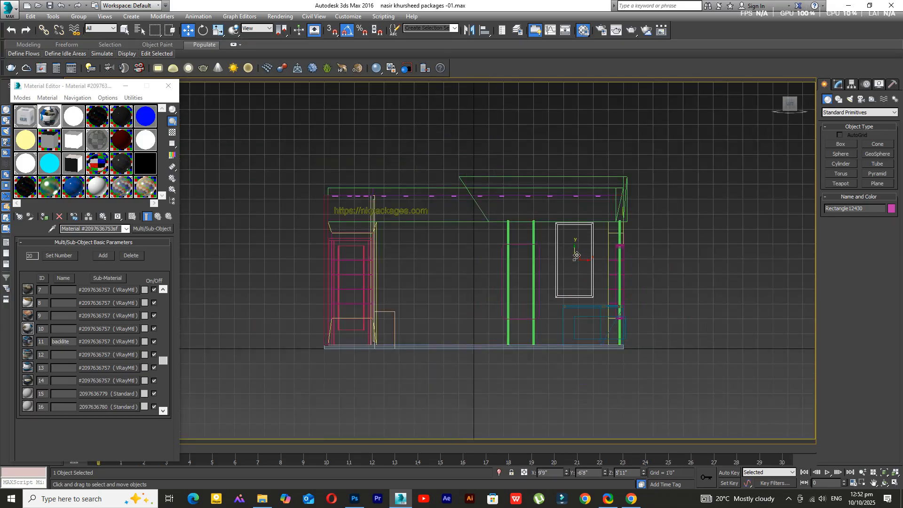
scroll(577, 256, "up", 2)
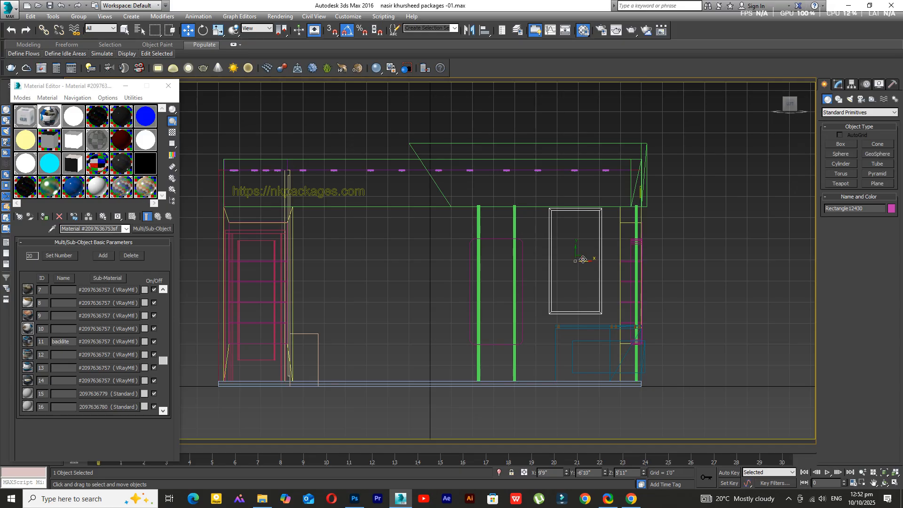
- Clone the screen along the wall as four independent copies spaced about 3'7" apart, and return to a shaded 3D view
mouse_move(583, 259)
left_mouse_down()
mouse_move(524, 268)
mouse_move(510, 282)
left_mouse_up()
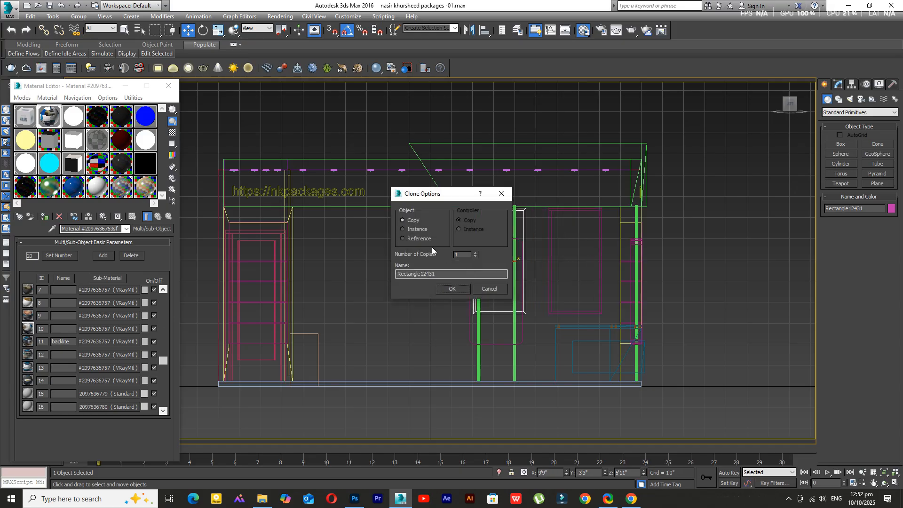
left_click(475, 252)
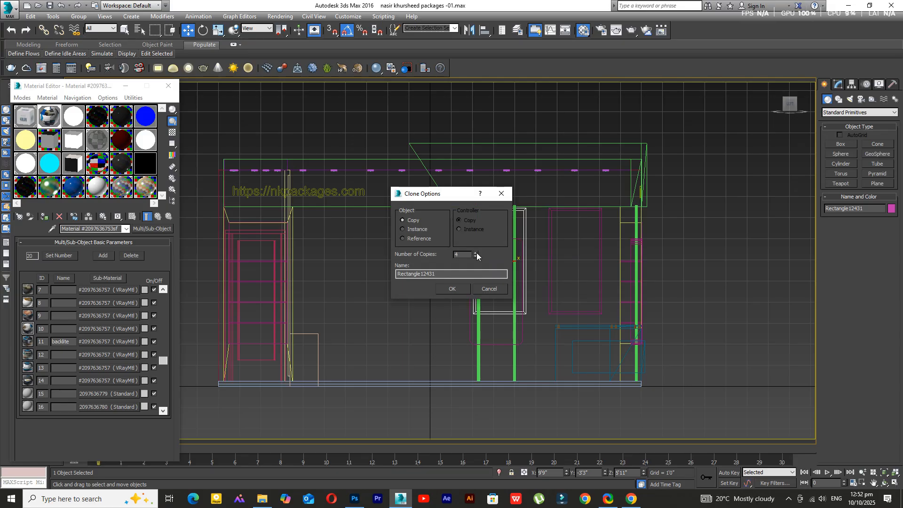
left_click(453, 288)
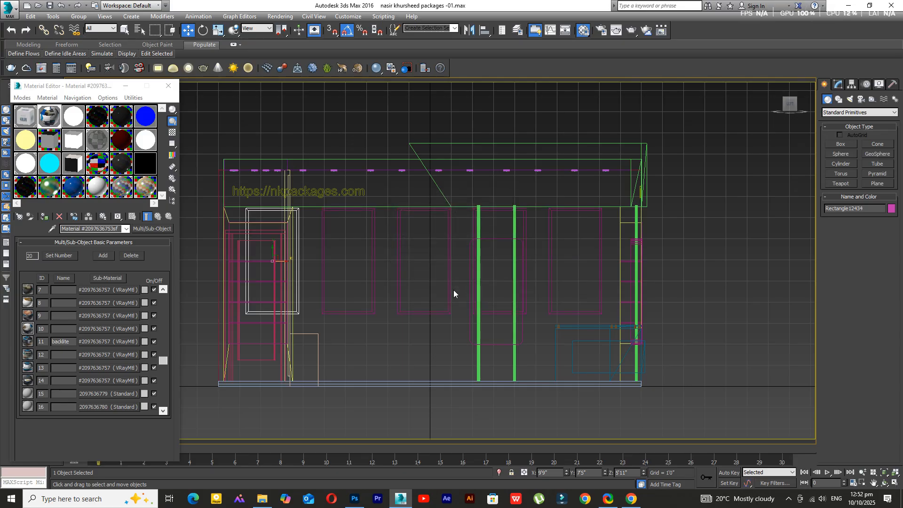
left_click(883, 483)
mouse_move(448, 305)
left_mouse_down()
mouse_move(423, 334)
mouse_move(465, 316)
mouse_move(470, 325)
mouse_move(441, 323)
mouse_move(449, 329)
left_mouse_up()
key("F3")
key("w")
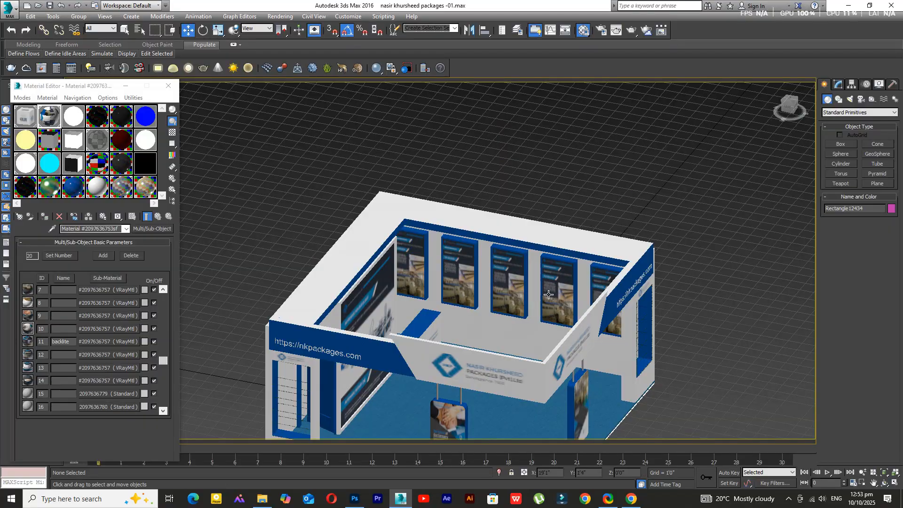
- Assign material ID 12 to the face polygon of the fourth wall screen, counted from the booth's inner corner
scroll(560, 279, "up", 3)
left_click(559, 278)
left_click(838, 84)
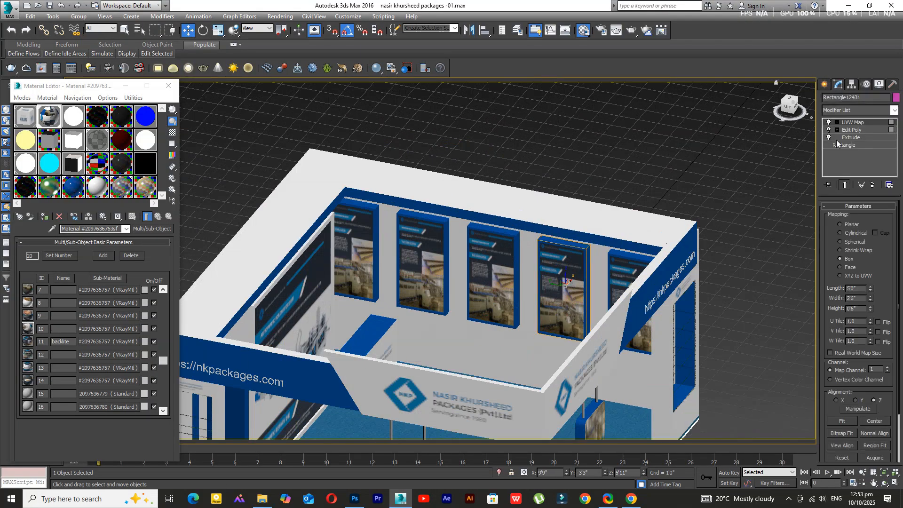
left_click(859, 161)
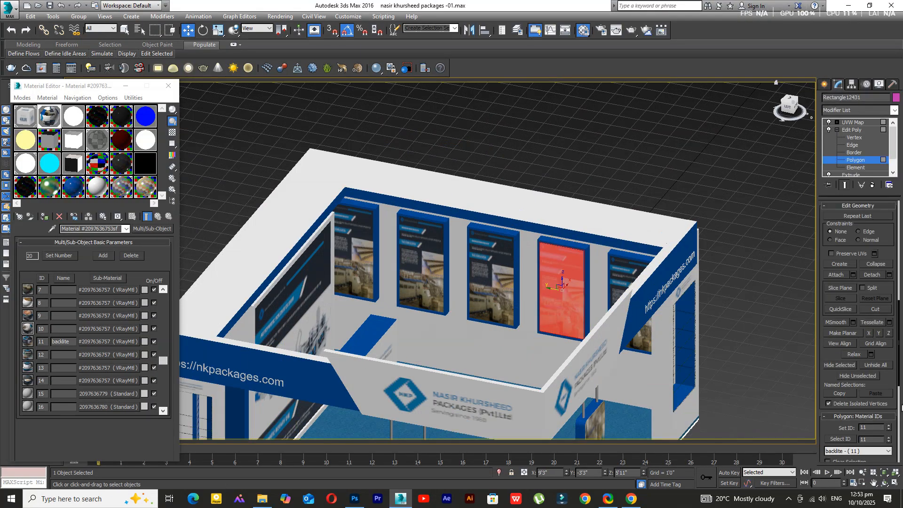
left_click(889, 427)
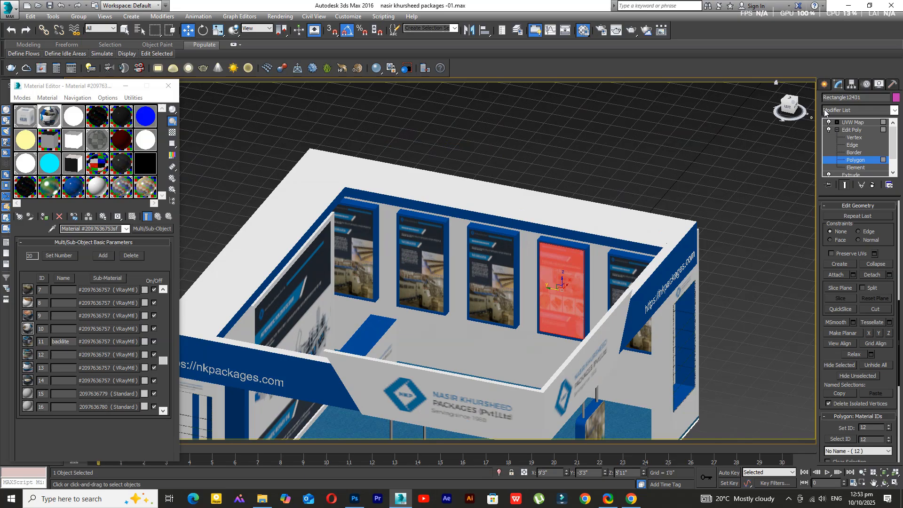
left_click(855, 122)
left_click(824, 83)
- Assign material ID 13 to the face polygon of the middle wall screen and deselect it
left_click(483, 266)
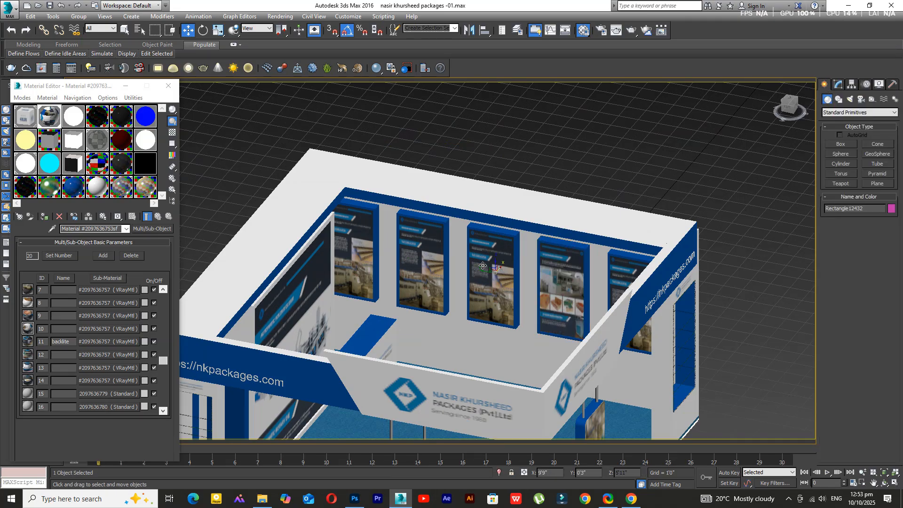
left_click(839, 83)
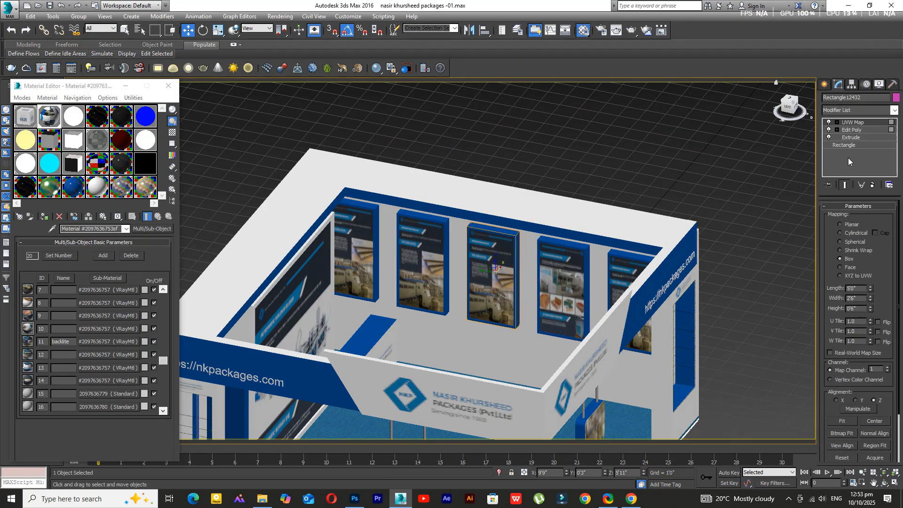
left_click(837, 130)
left_click(856, 161)
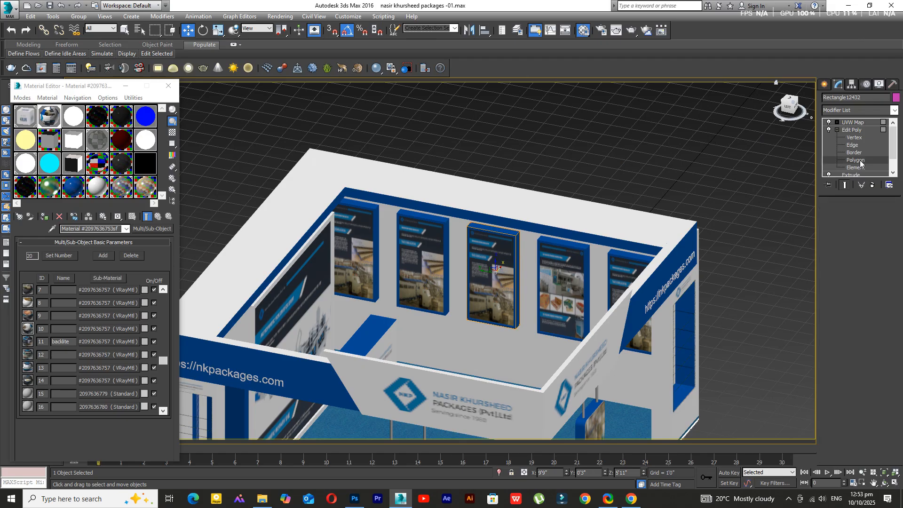
scroll(861, 329, "down", 5)
left_click(889, 426)
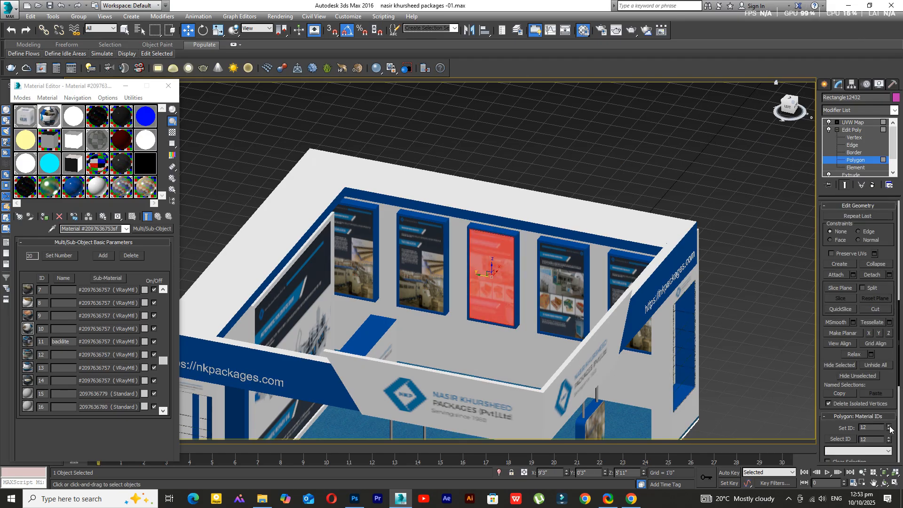
left_click(888, 426)
left_click(824, 84)
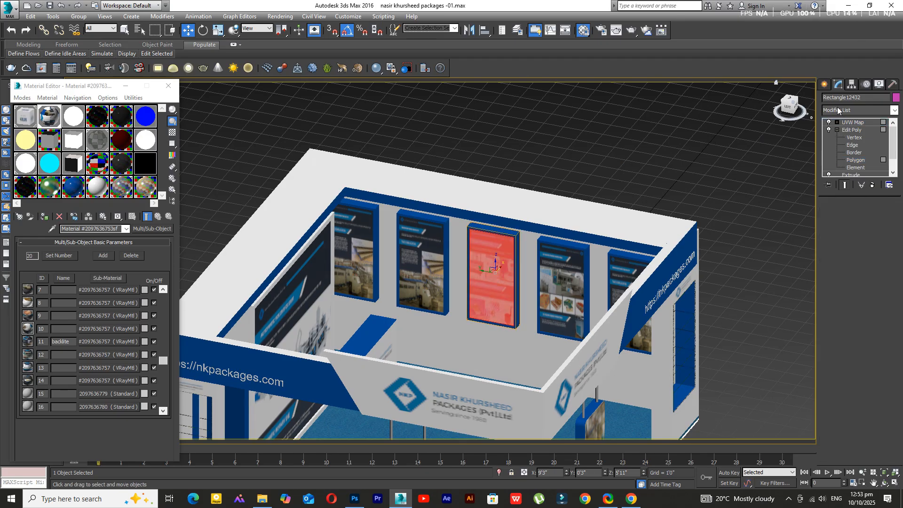
left_click(608, 144)
- Assign material ID 14 to the face polygon of the second wall screen from the inner corner and deselect it
middle_click_drag(455, 255, 512, 258)
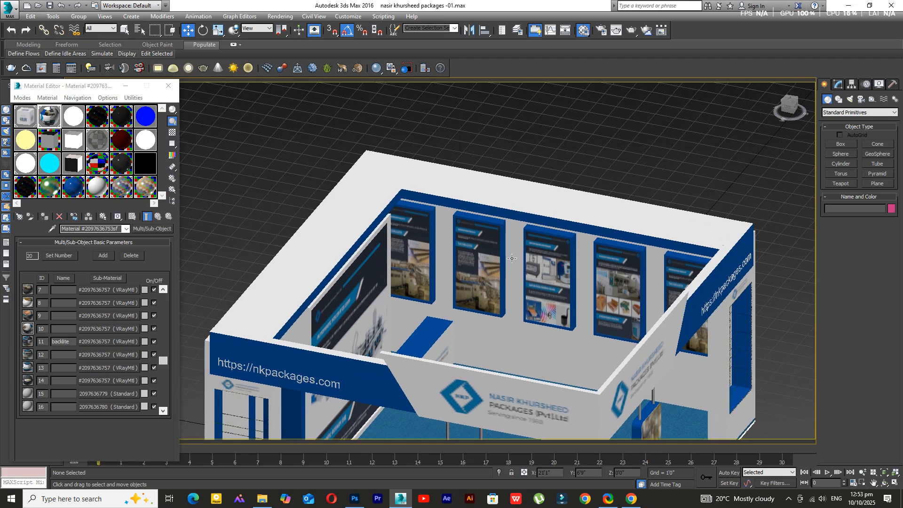
left_click(483, 252)
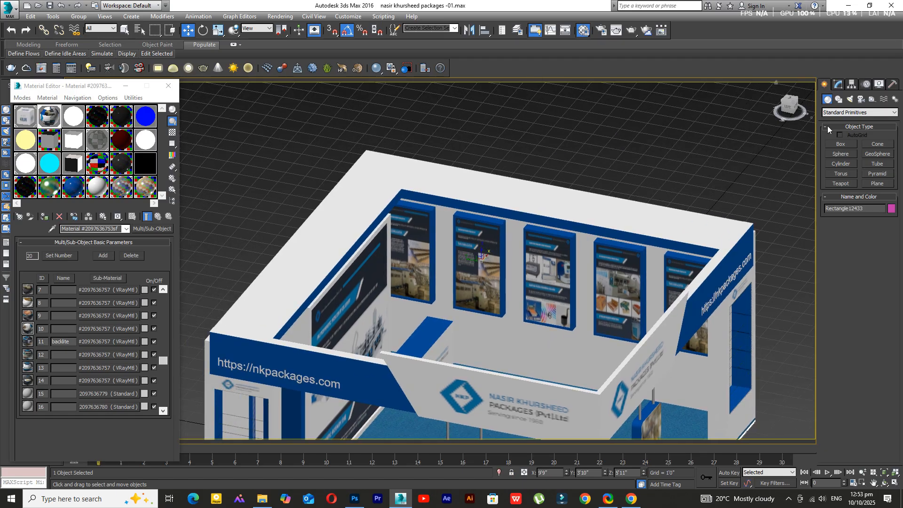
left_click(838, 83)
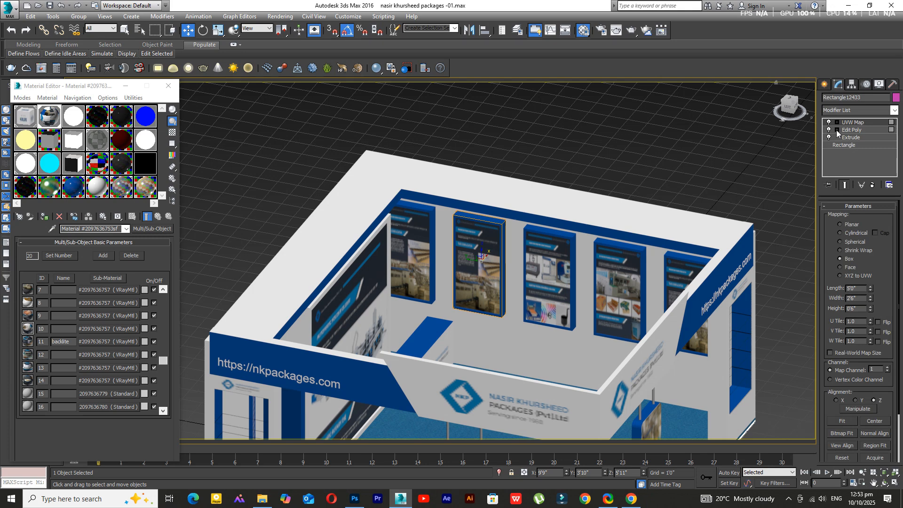
left_click(837, 130)
left_click(855, 160)
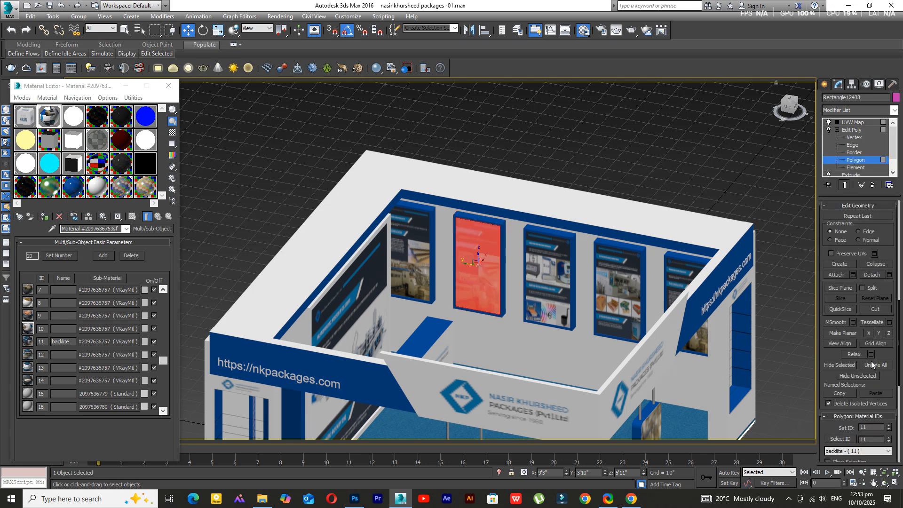
left_click(889, 426)
left_click(888, 425)
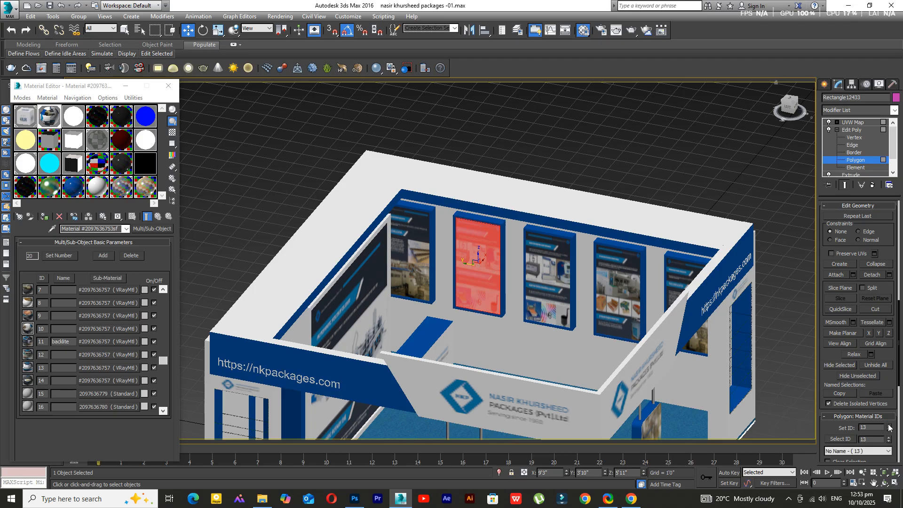
left_click(889, 426)
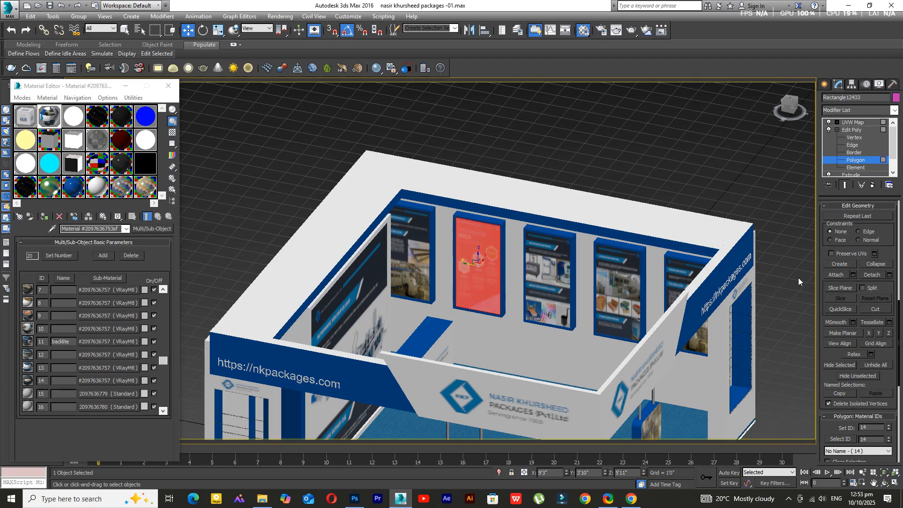
left_click(852, 123)
left_click(824, 84)
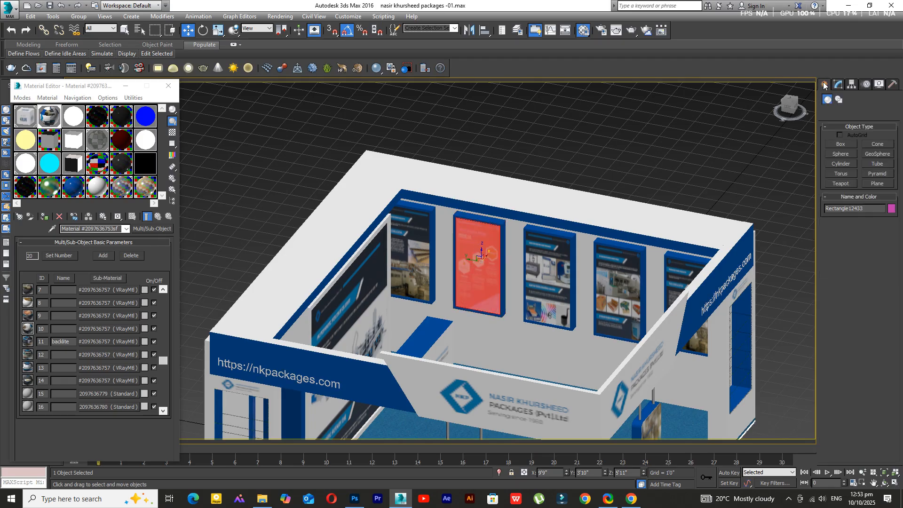
left_click(588, 162)
- Assign material ID 15 to the face polygon of the wall screen nearest the inner corner
left_click(407, 237)
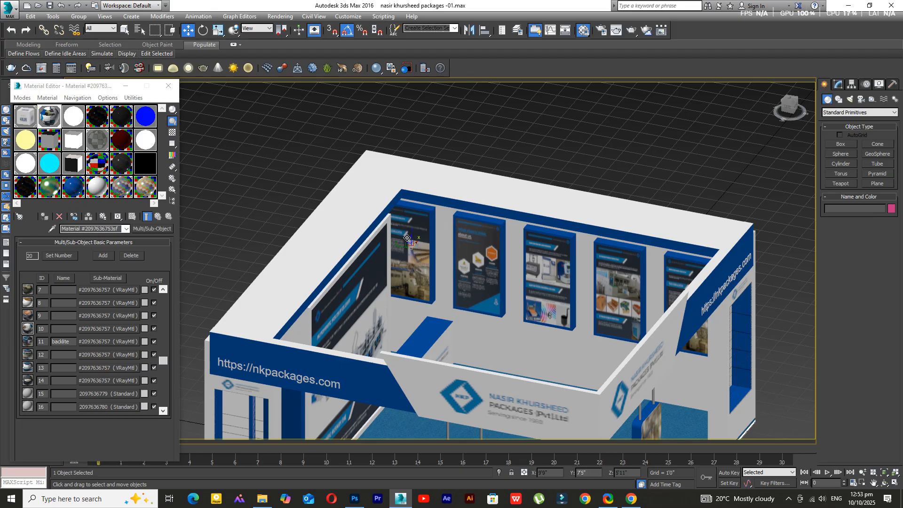
left_click(839, 85)
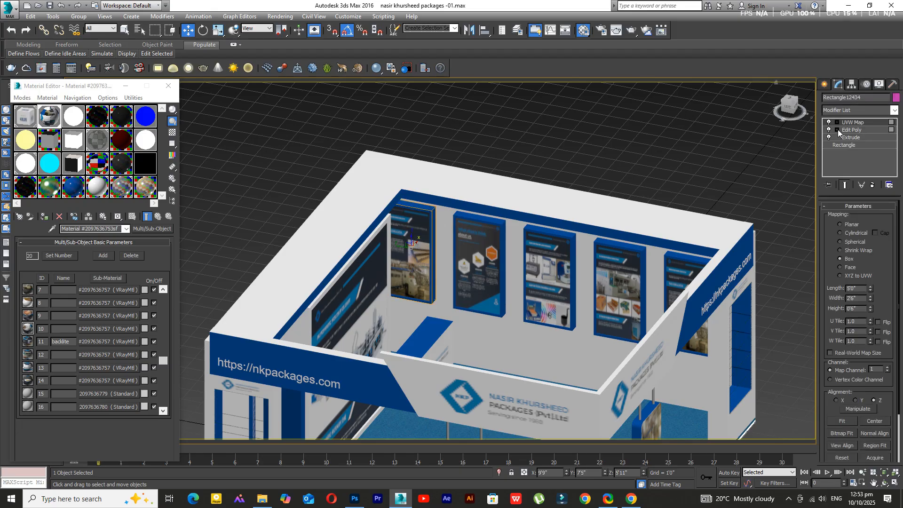
left_click(837, 130)
left_click(855, 159)
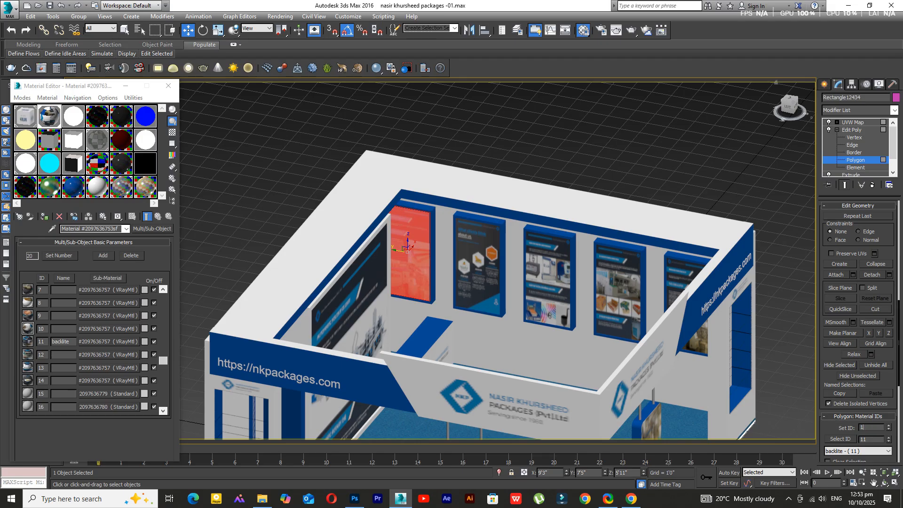
type("5")
key("Return")
left_click(854, 122)
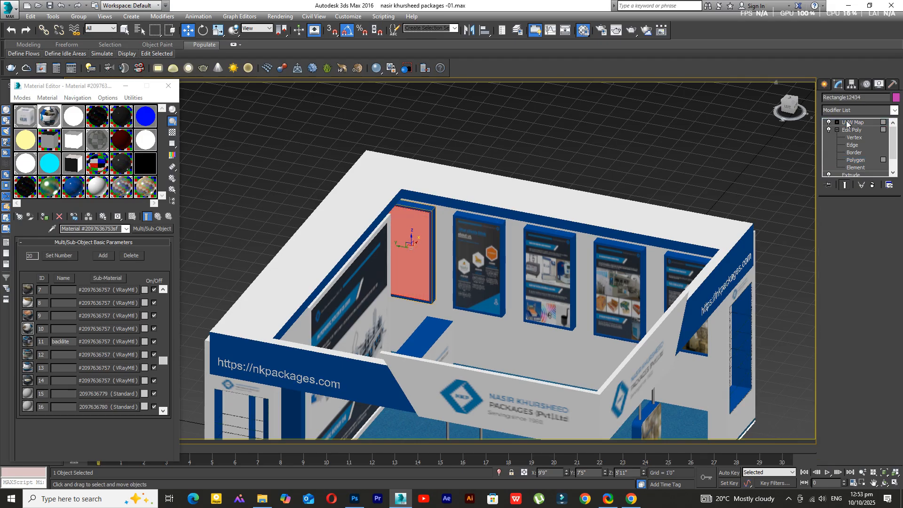
- Copy sub-material 14 into slot 15, replace its diffuse bitmap with cps-12, and deselect the screen
left_click_drag(87, 383, 86, 393)
left_click(74, 302)
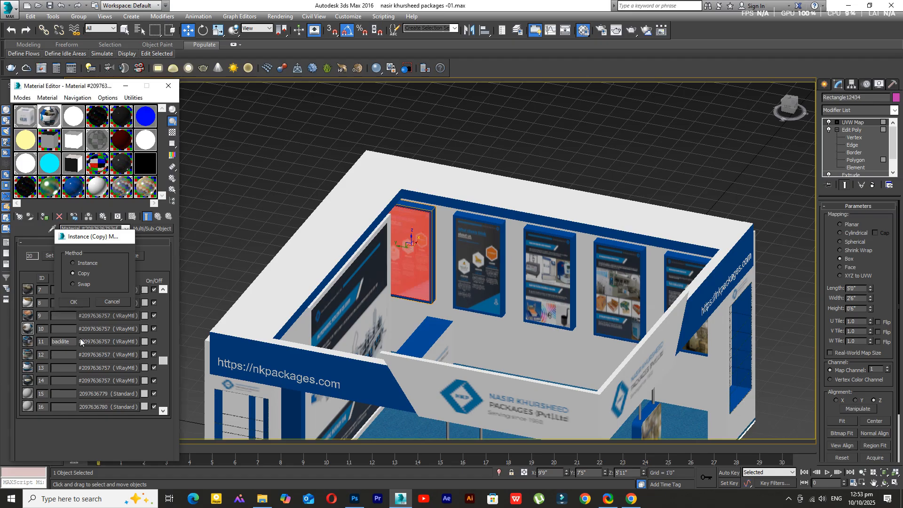
left_click(86, 393)
left_click(85, 253)
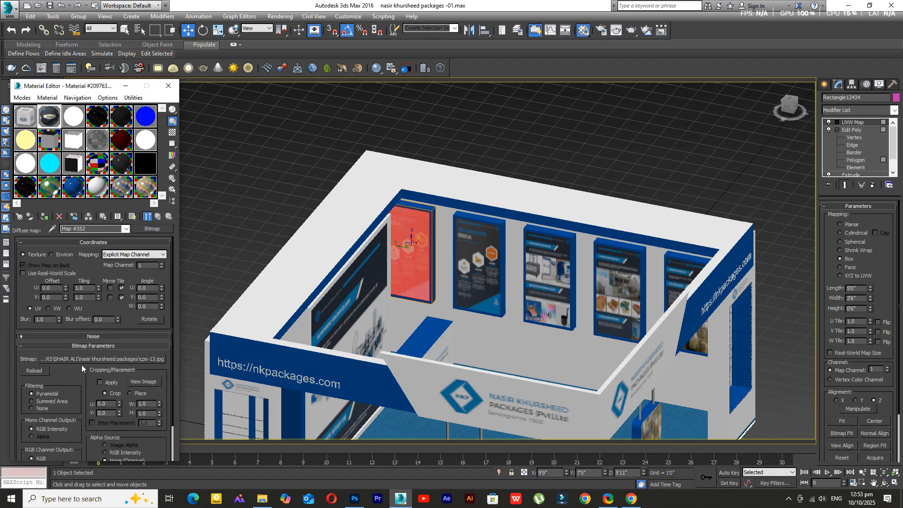
left_click(63, 359)
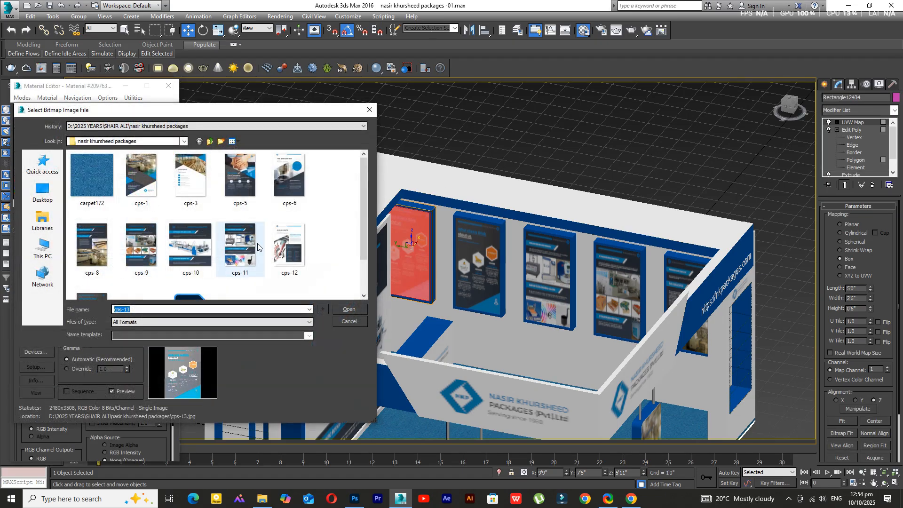
left_click(289, 245)
left_click(359, 310)
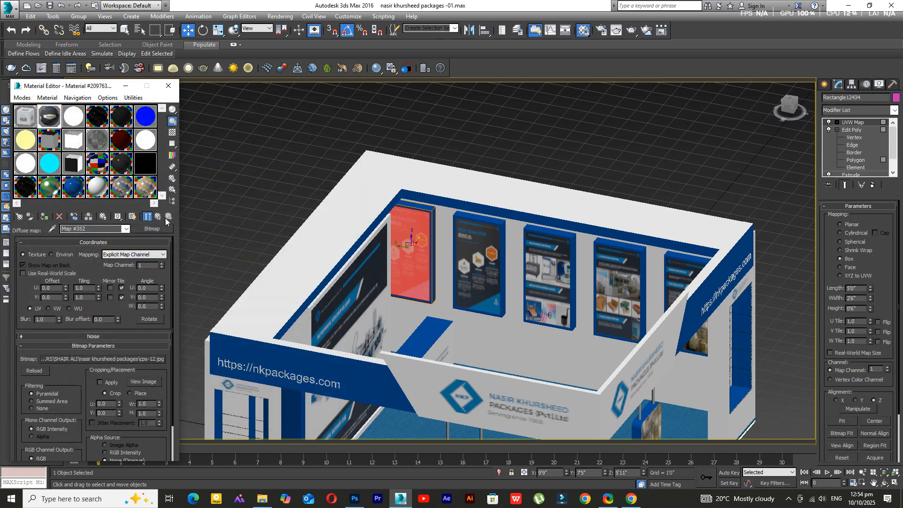
left_click(160, 215)
left_click(160, 216)
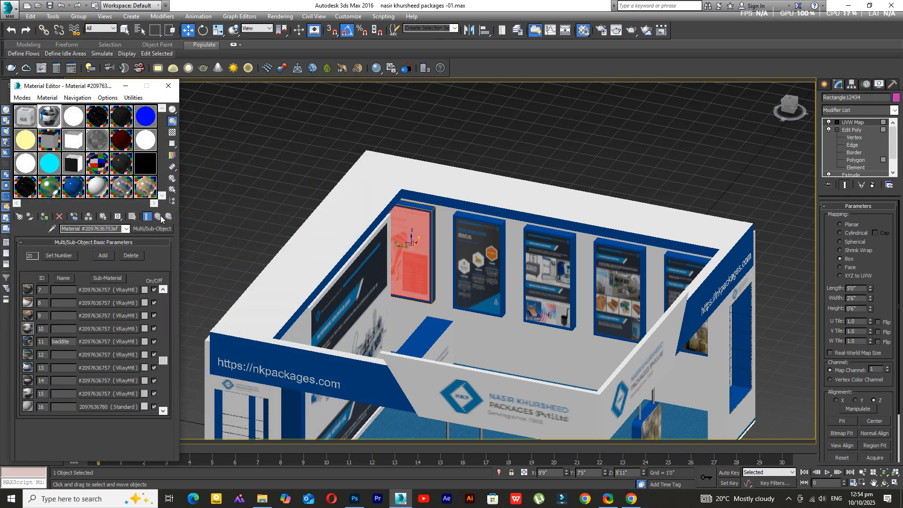
left_click(827, 86)
left_click(626, 112)
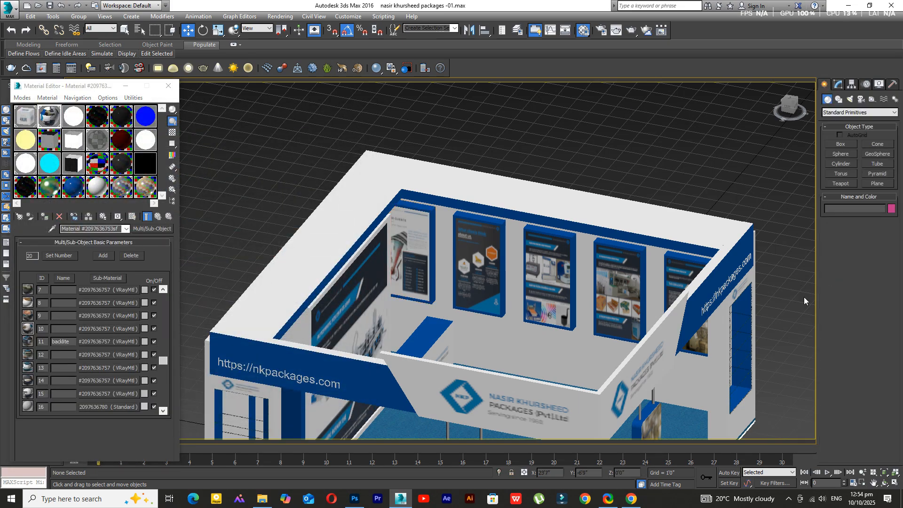
- Examine the textured booth and its row of wall screens from several angles
left_click(885, 483)
scroll(464, 231, "down", 3)
left_click_drag(497, 277, 465, 264)
scroll(468, 270, "up", 4)
middle_click_drag(468, 276, 495, 250)
scroll(495, 250, "down", 4)
left_click_drag(495, 254, 693, 238)
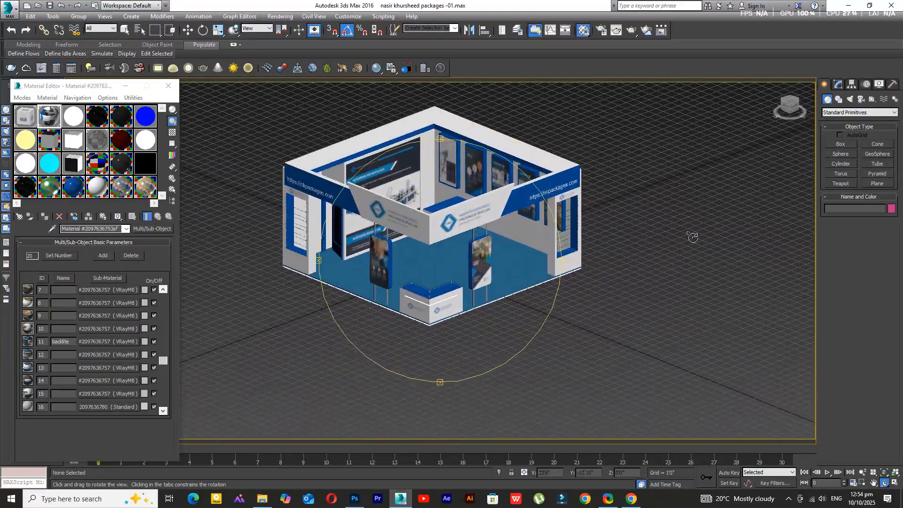
right_click(692, 238)
middle_click_drag(690, 236, 695, 255)
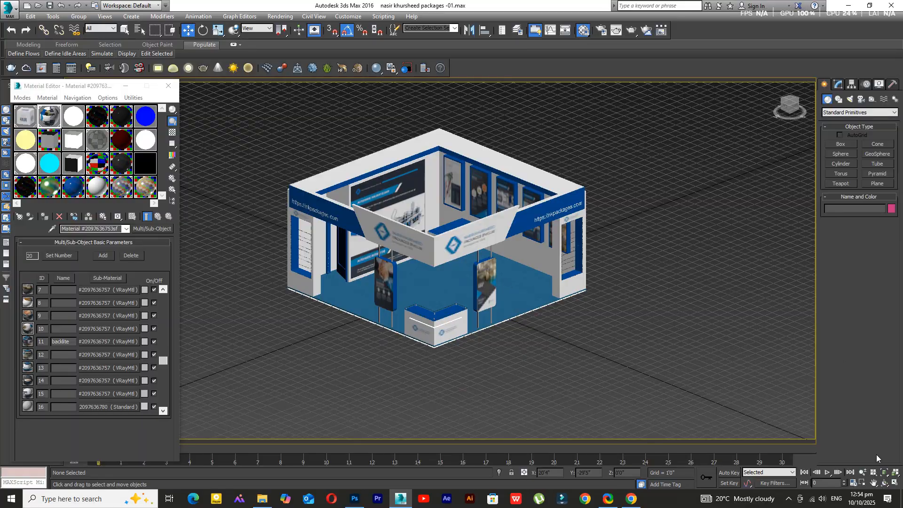
left_click(884, 483)
left_click_drag(494, 362, 456, 331)
key("w")
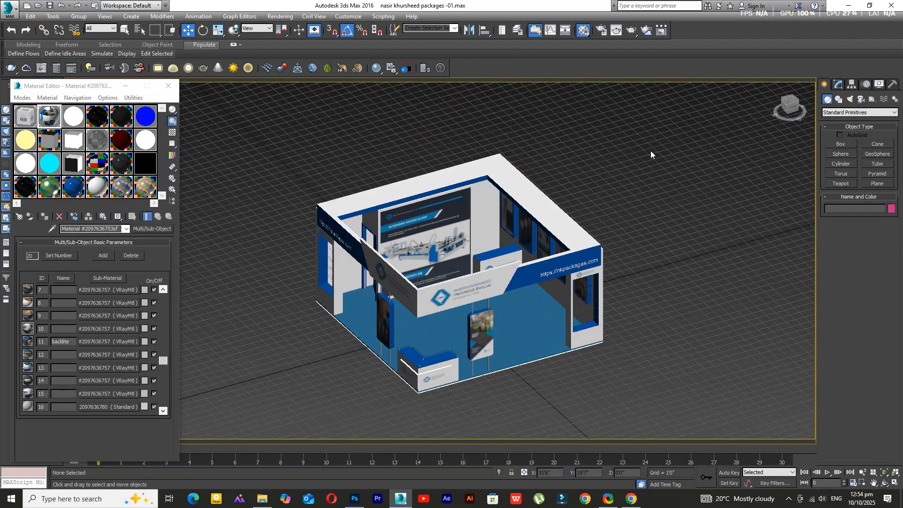
scroll(505, 252, "up", 5)
- Select the blue-topped counter block inside the booth, frame it in the top wireframe view, and save the scene
left_click(504, 252)
scroll(532, 228, "down", 5)
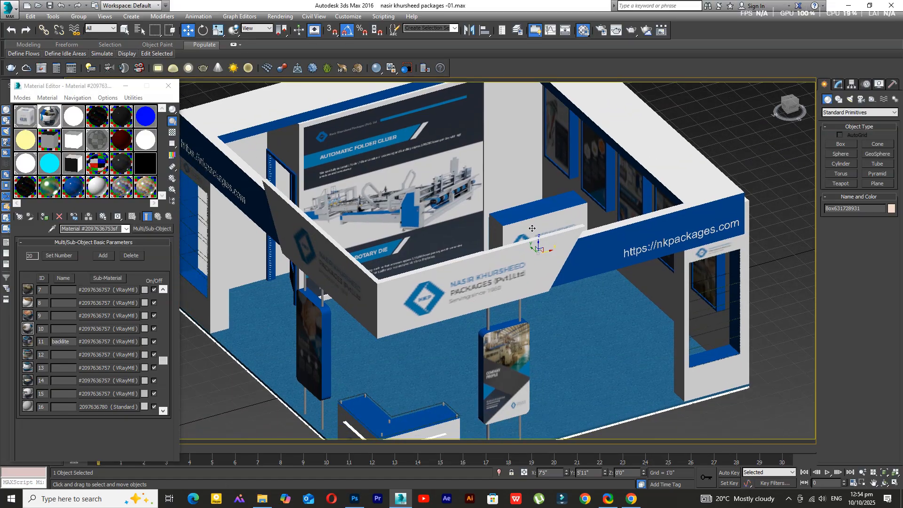
key("t")
key("z")
key("F3")
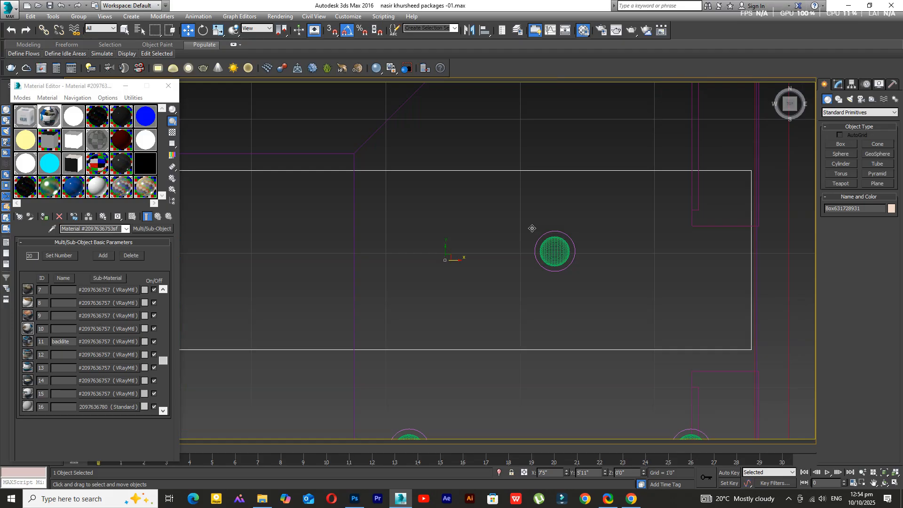
key("ctrl+s")
- Create a very thin cylinder in the top view, beside the wall end just behind the inner counter block
scroll(518, 337, "down", 10)
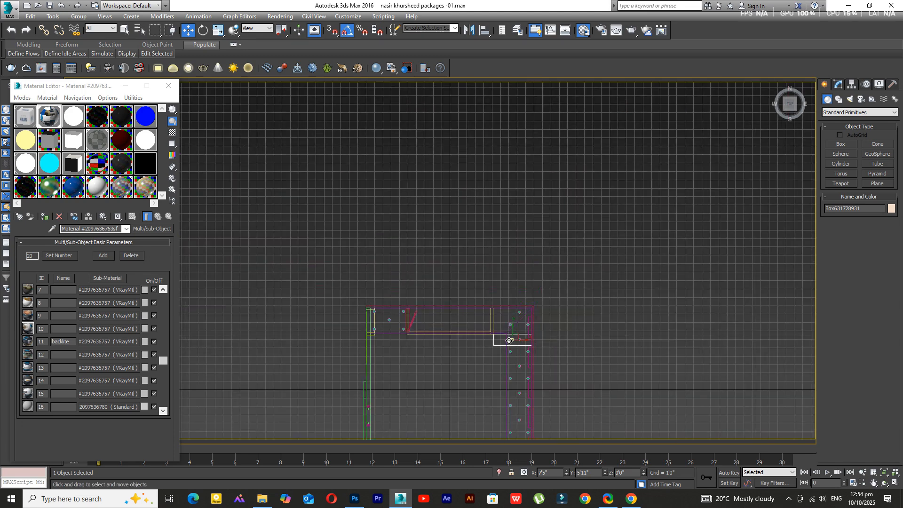
scroll(519, 337, "up", 4)
left_click(659, 317)
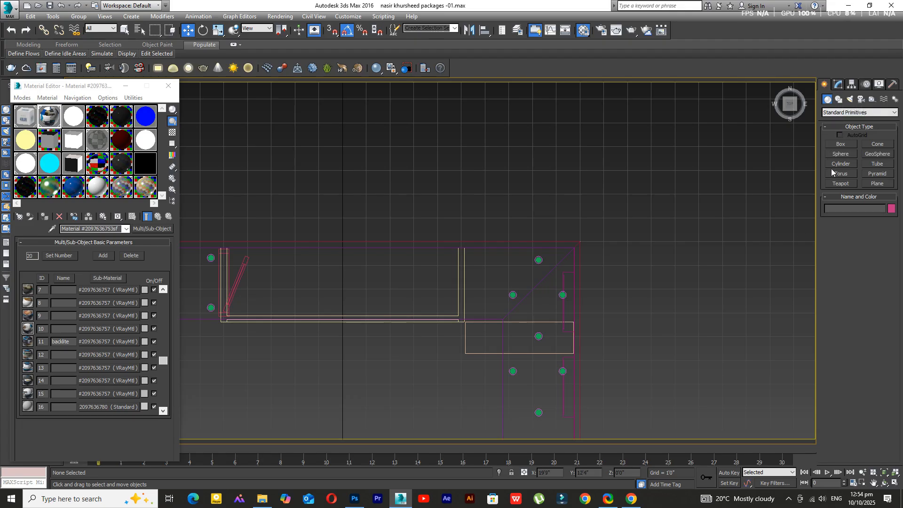
left_click(838, 100)
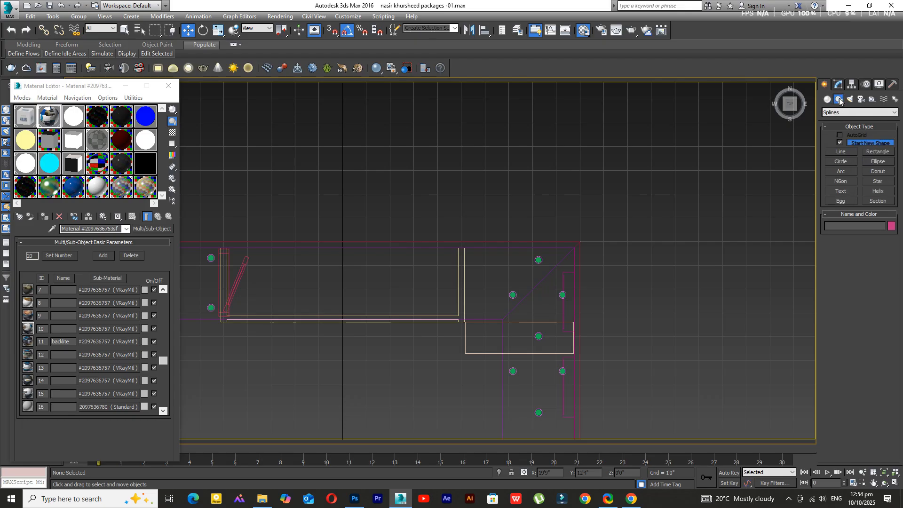
left_click(828, 100)
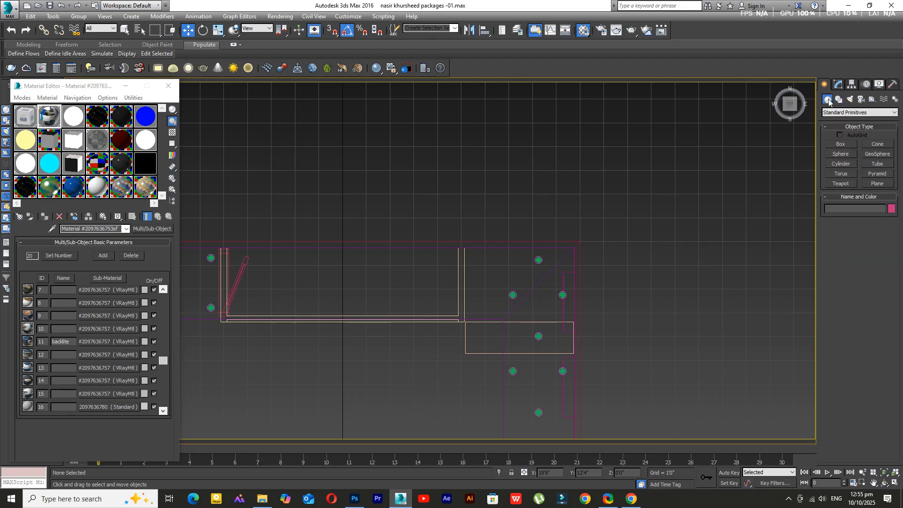
left_click(841, 164)
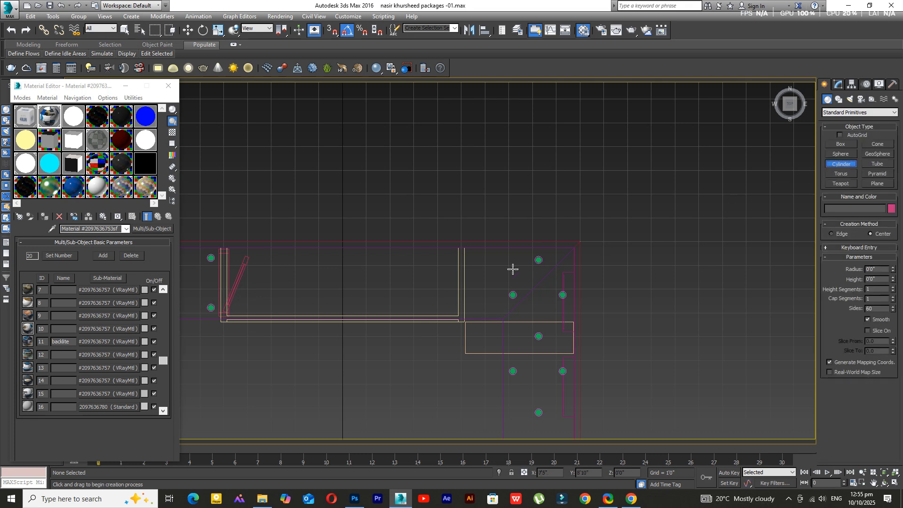
scroll(508, 269, "up", 2)
scroll(475, 334, "up", 2)
left_click(456, 297)
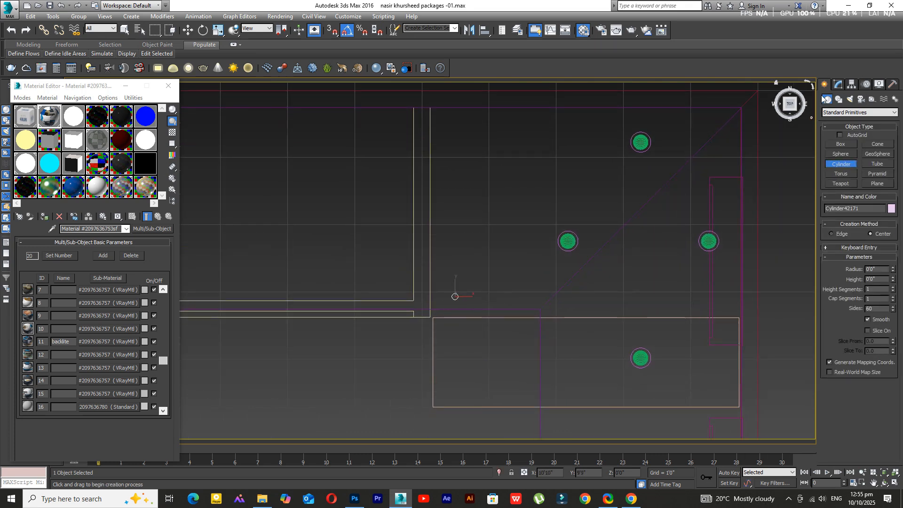
- Move the thin cylinder slightly away from the wall end along X, to about 5'7"
left_click(842, 85)
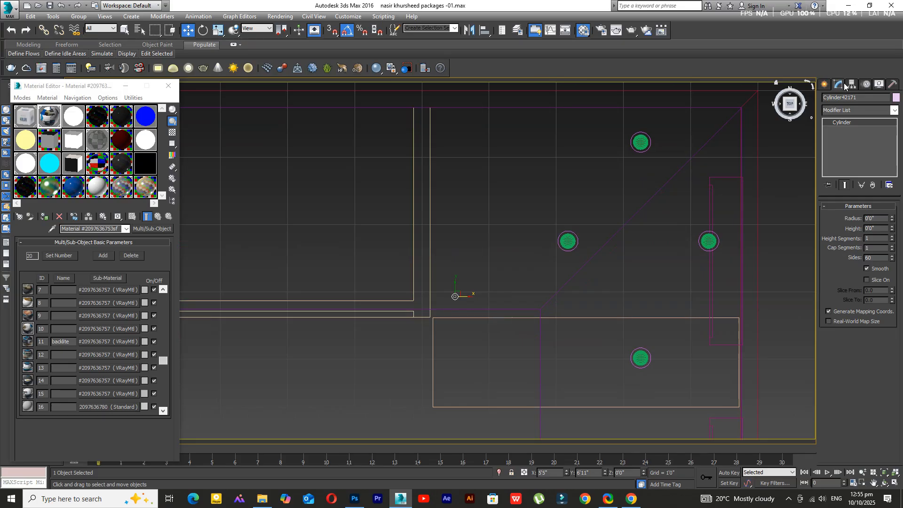
middle_click_drag(491, 304, 543, 265)
scroll(477, 273, "up", 1)
left_click_drag(528, 252, 543, 253)
scroll(542, 253, "down", 3)
middle_click_drag(559, 295, 535, 266)
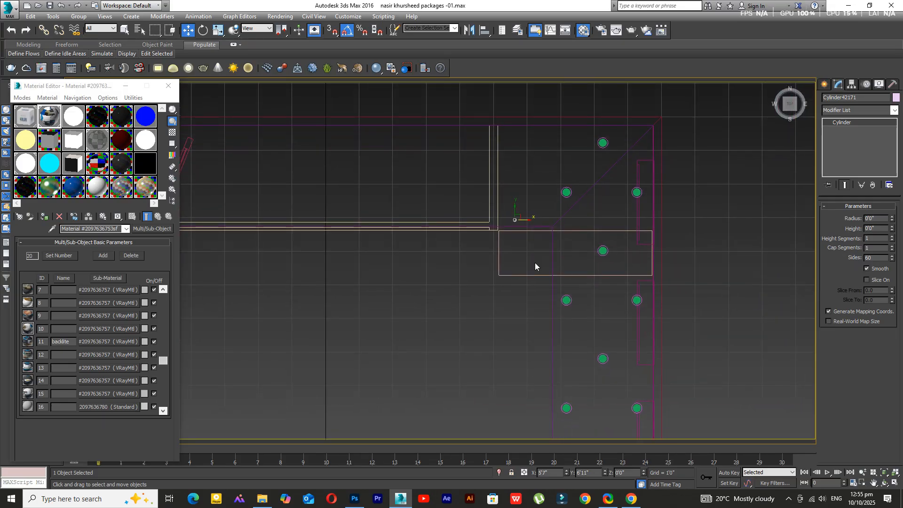
- Set the cylinder's height to 2' and raise it in the front view until its top meets the ceiling line
key("f")
key("z")
scroll(531, 311, "down", 12)
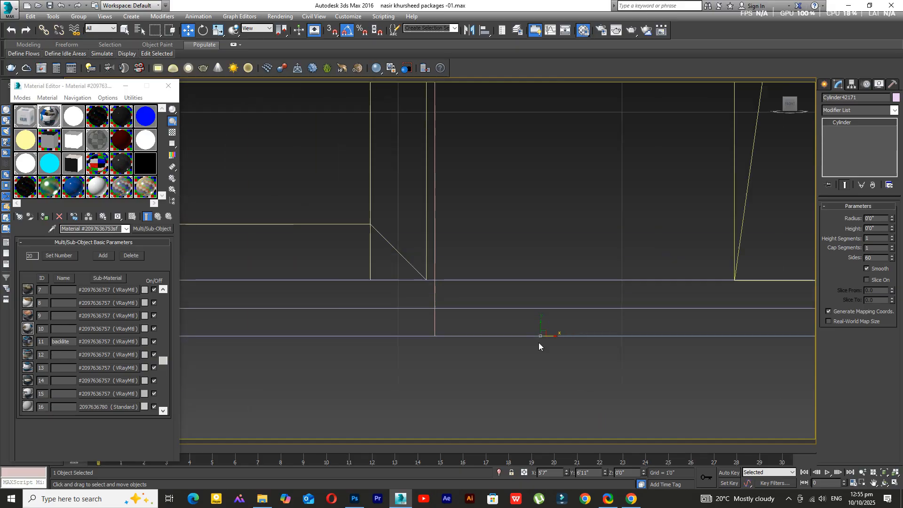
scroll(539, 347, "down", 5)
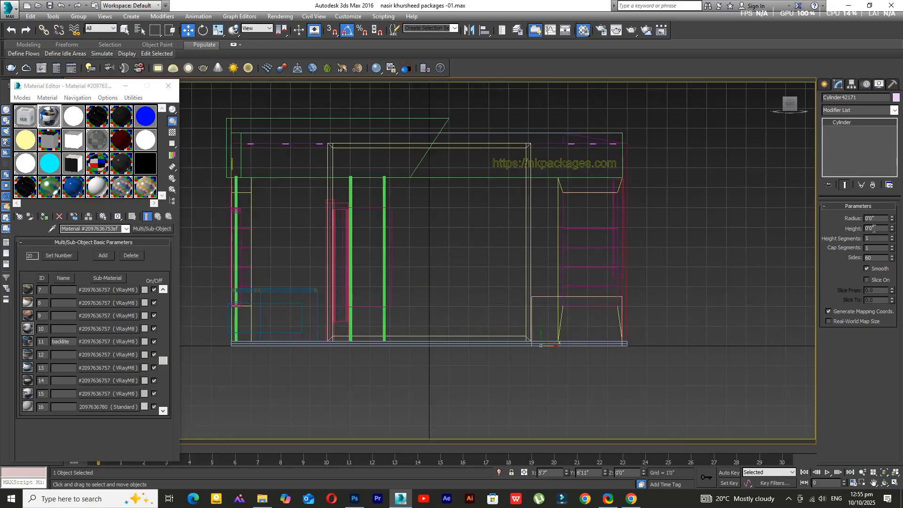
type("2")
key("Return")
left_click_drag(546, 336, 546, 175)
scroll(545, 175, "up", 8)
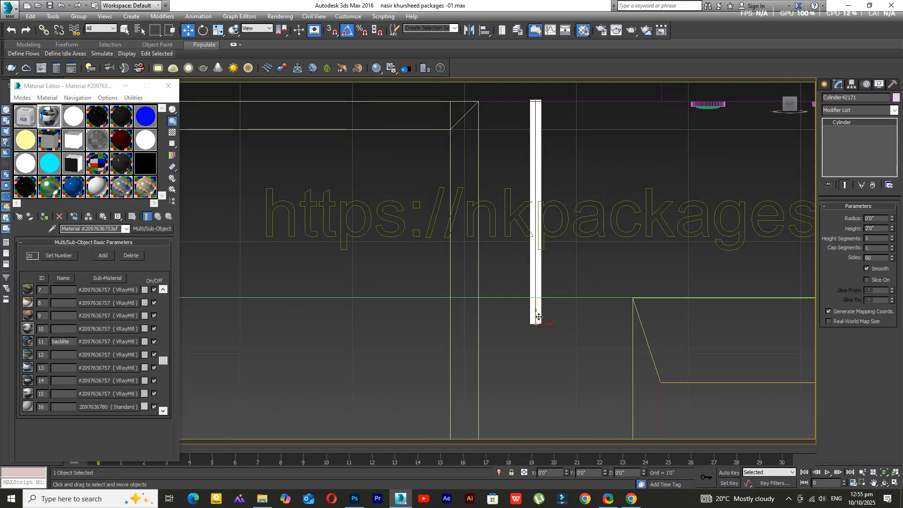
scroll(537, 322, "down", 8)
scroll(536, 319, "up", 4)
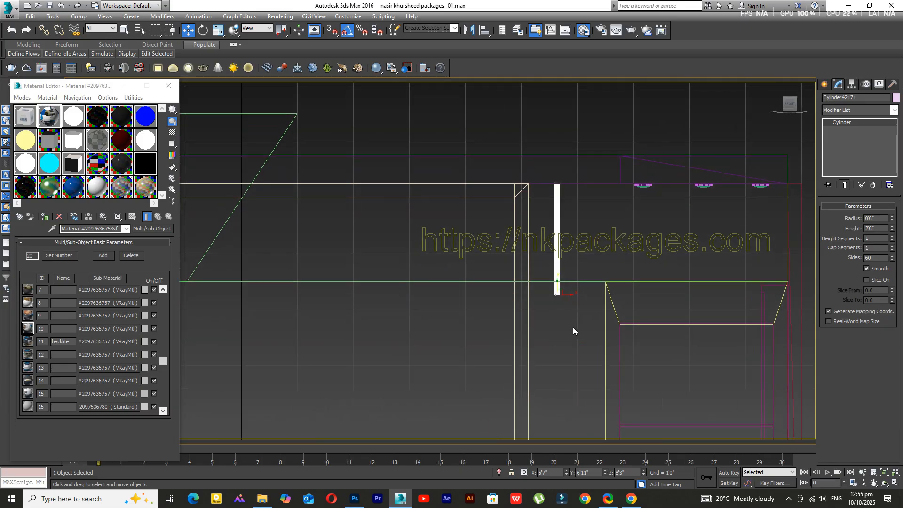
- Examine the hanging cylinder's thickness and placement from above and in a shaded orbit view of the booth
key("t")
key("z")
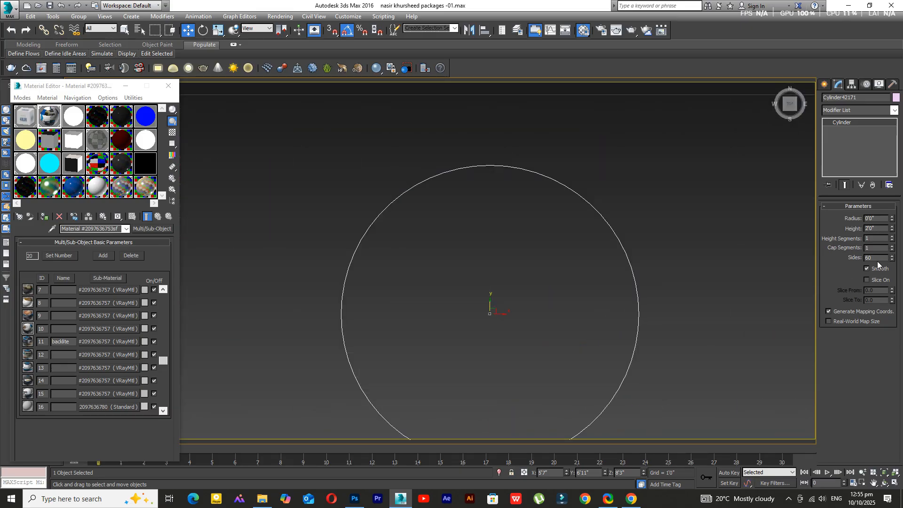
scroll(561, 314, "down", 5)
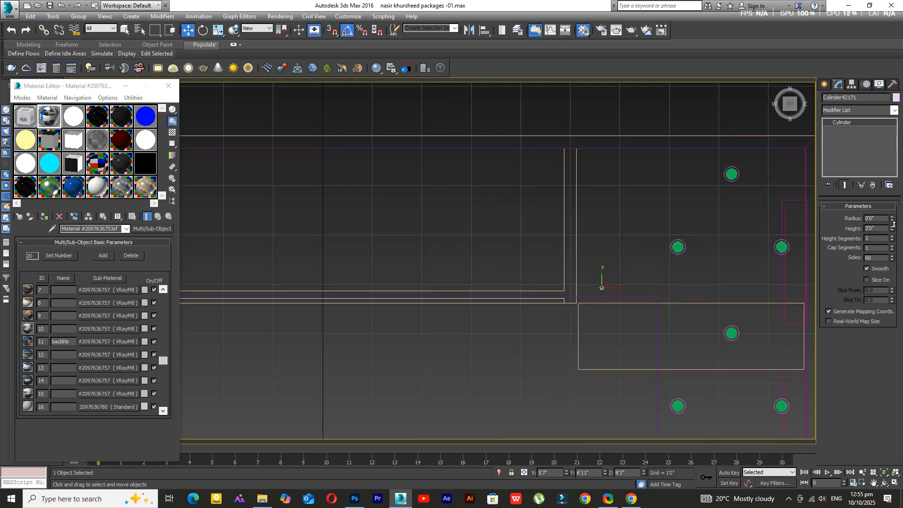
left_click(884, 482)
mouse_move(521, 347)
left_mouse_down()
mouse_move(492, 314)
mouse_move(508, 269)
left_mouse_up()
key("F3")
left_click_drag(498, 312, 488, 307)
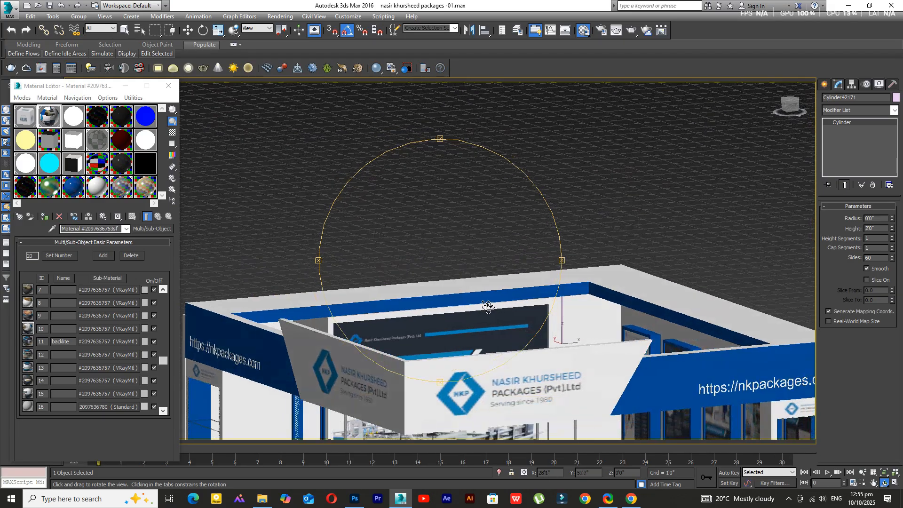
scroll(488, 307, "up", 5)
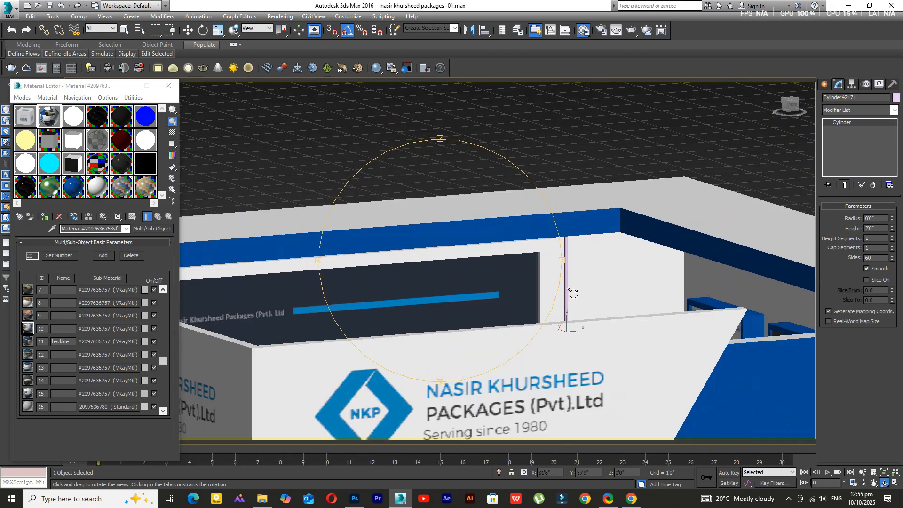
- Select the hanging cylinder, assign it the black asdTHRRG material, and deselect it
key("F3")
key("w")
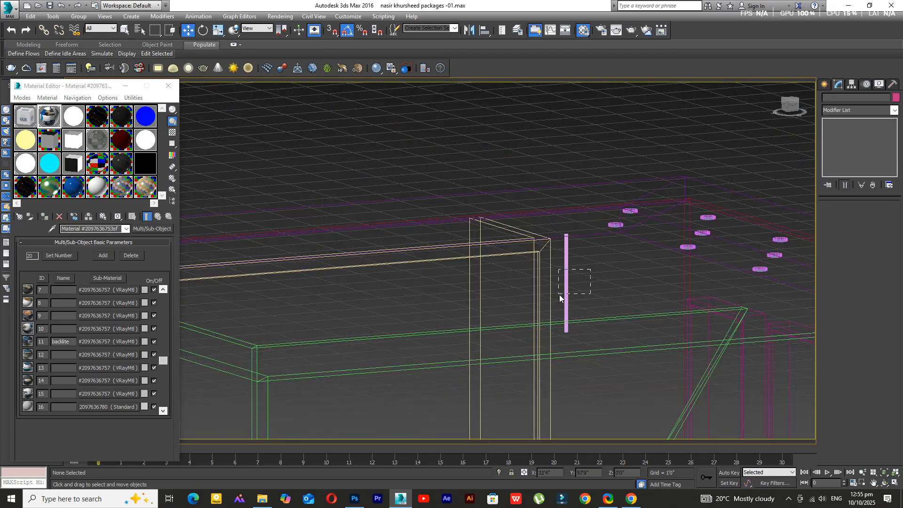
key("F3")
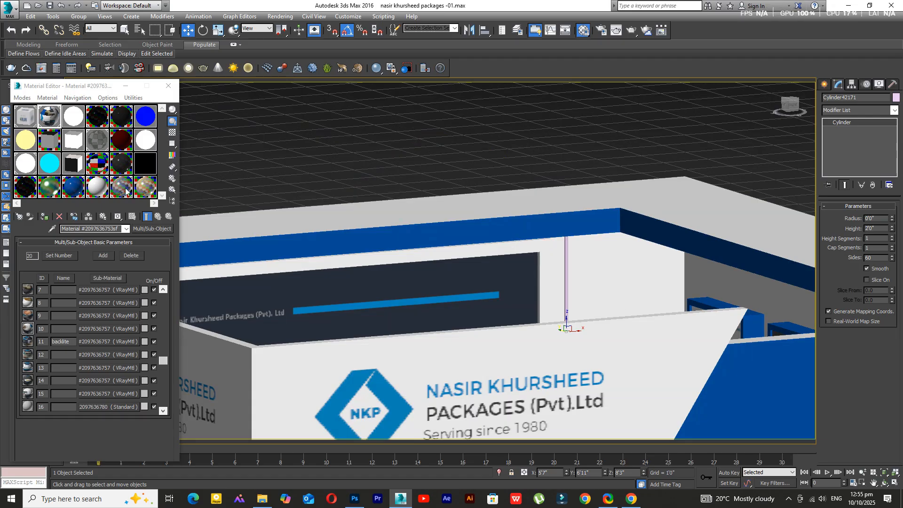
left_click(97, 120)
left_click(45, 216)
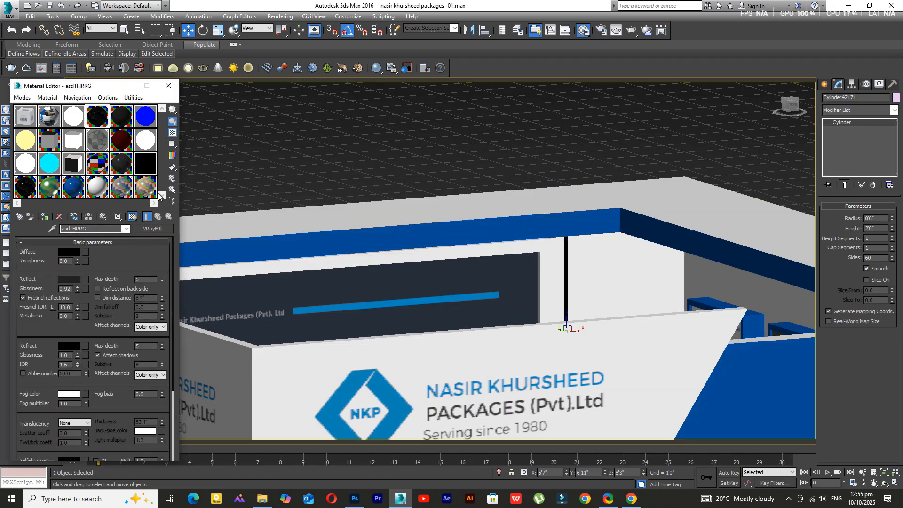
left_click(364, 137)
- Reselect the black cylinder and reduce its radius in the front wireframe view to make a thinner rod
middle_click_drag(536, 298, 522, 289)
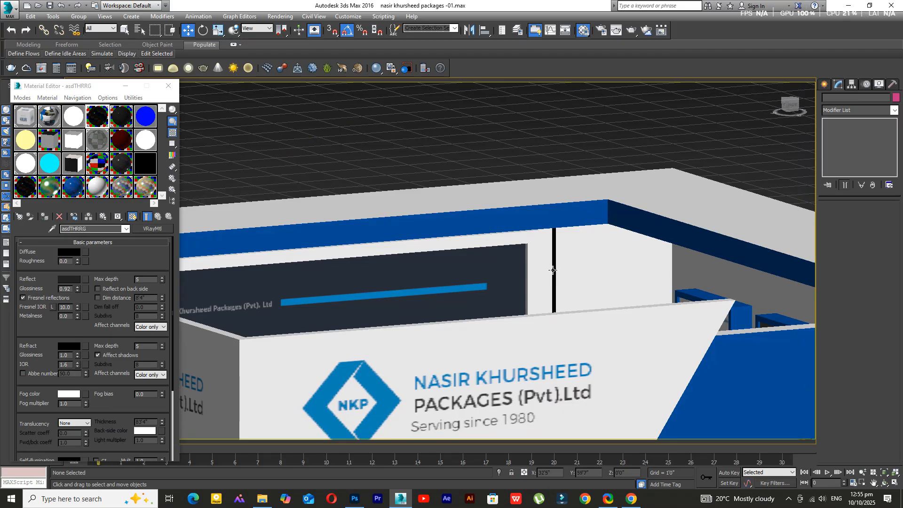
left_click(554, 271)
key("f")
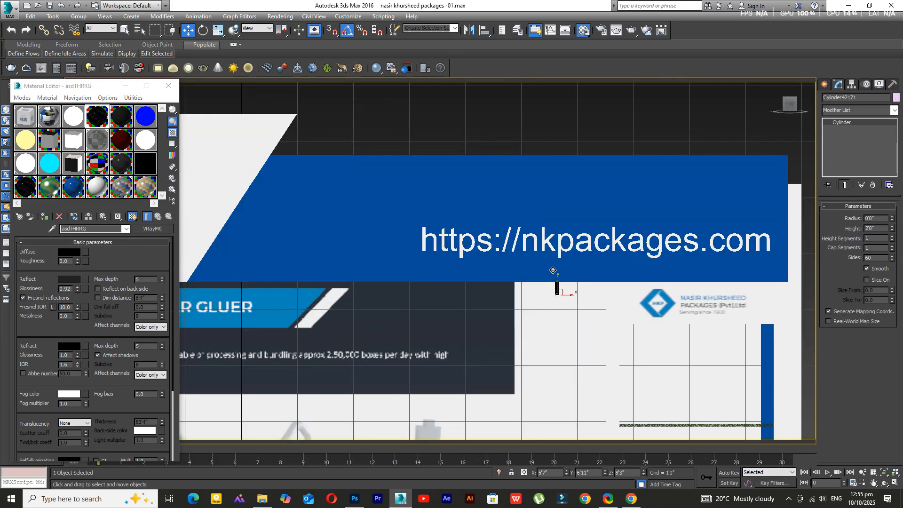
key("z")
key("F3")
scroll(572, 330, "down", 3)
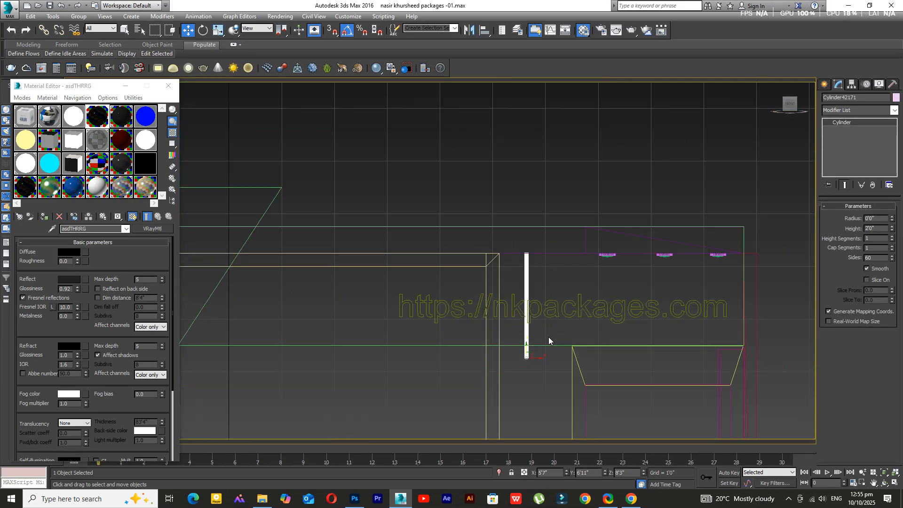
scroll(526, 327, "up", 2)
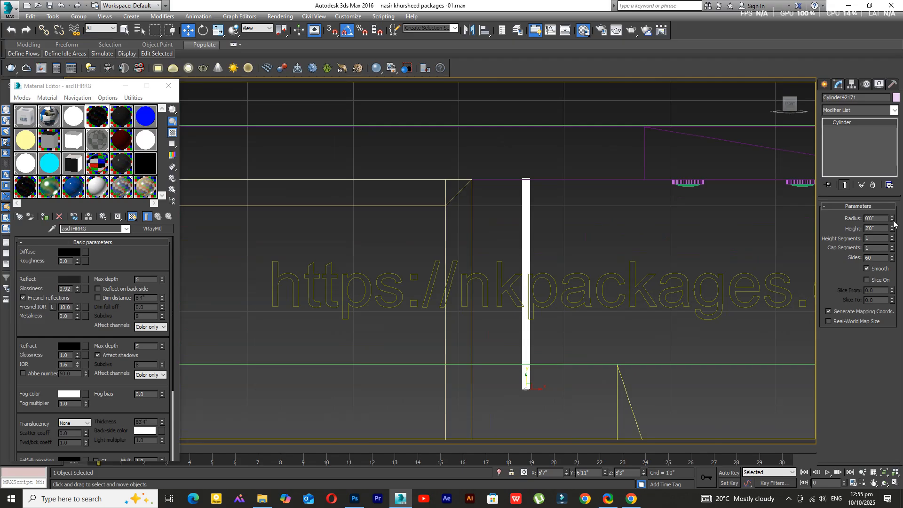
left_click_drag(893, 220, 894, 229)
- Shorten the rod to a height of 1'6" and raise it to the ceiling line at about Z 8'8"
scroll(545, 316, "down", 3)
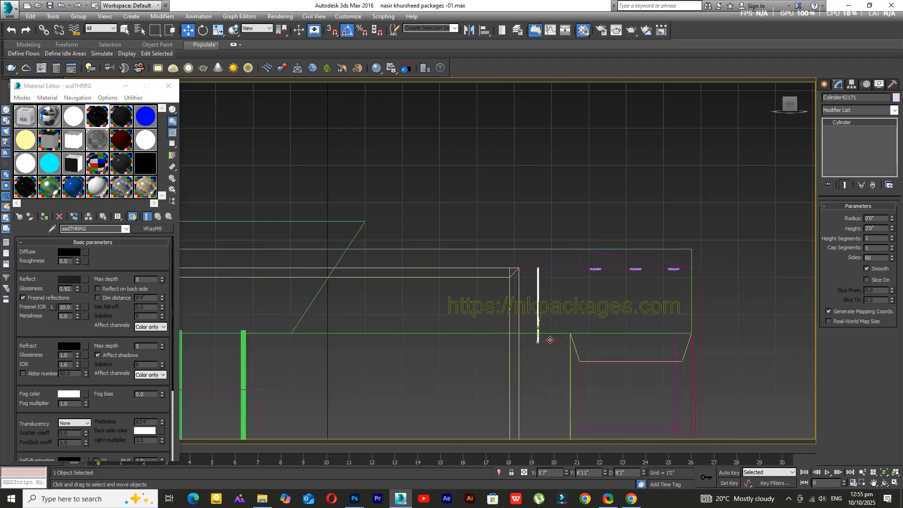
middle_click_drag(548, 346, 545, 301)
scroll(545, 300, "up", 2)
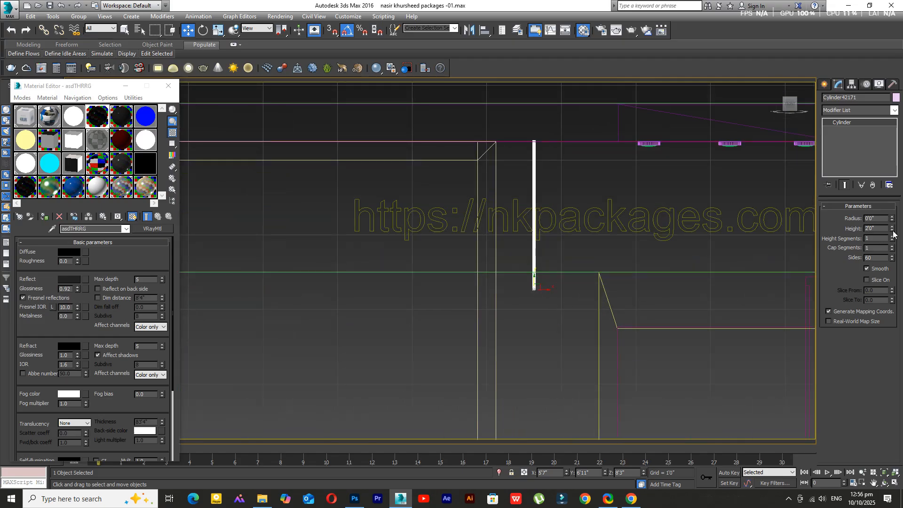
left_click_drag(893, 232, 893, 238)
scroll(631, 323, "up", 2)
scroll(537, 285, "up", 2)
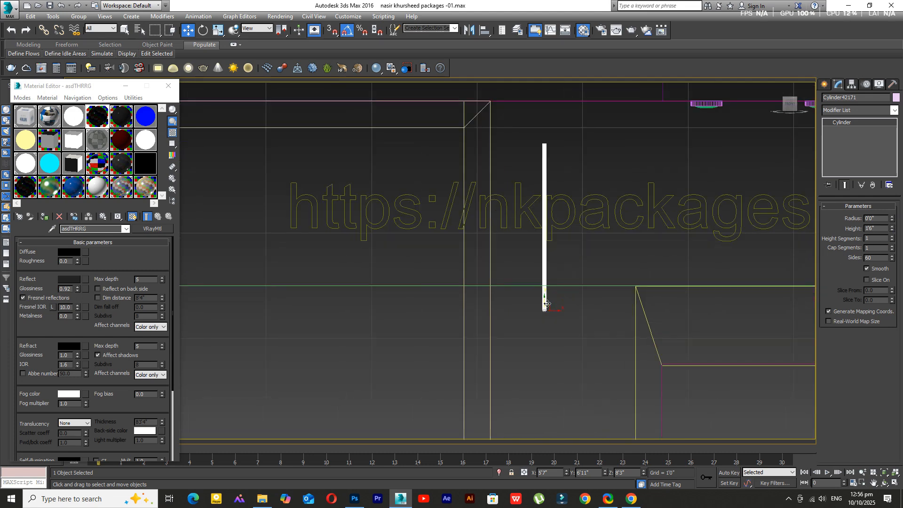
middle_click_drag(547, 302, 552, 337)
left_click_drag(552, 333, 558, 291)
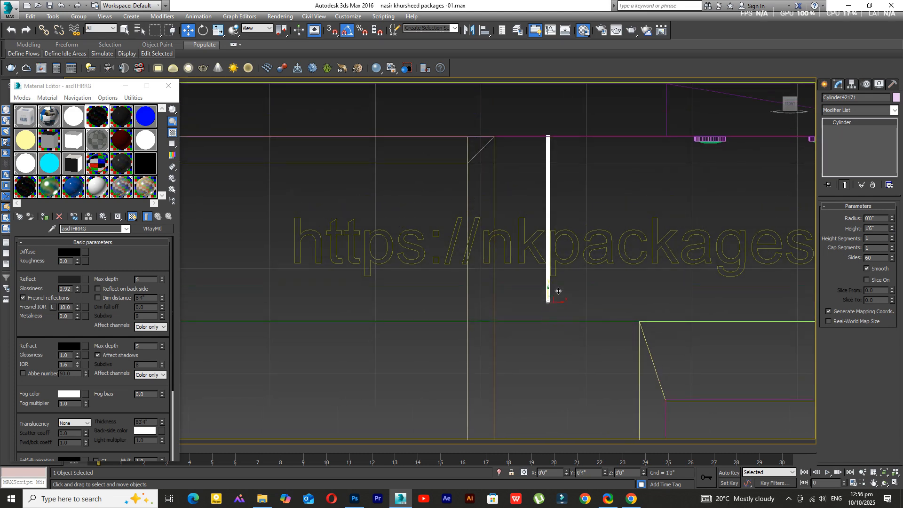
- Shift the rod slightly farther from the wall end in the top view, to about X 5'9"
scroll(557, 306, "down", 4)
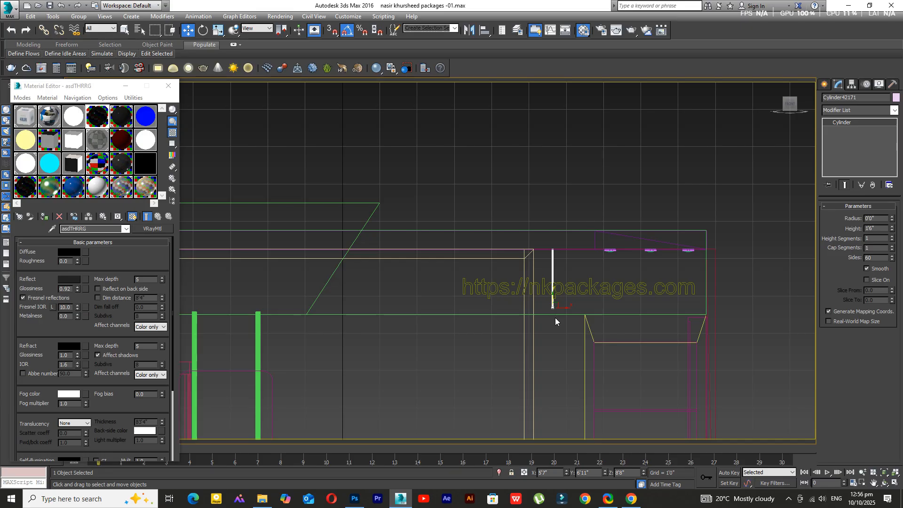
scroll(506, 308, "up", 5)
key("t")
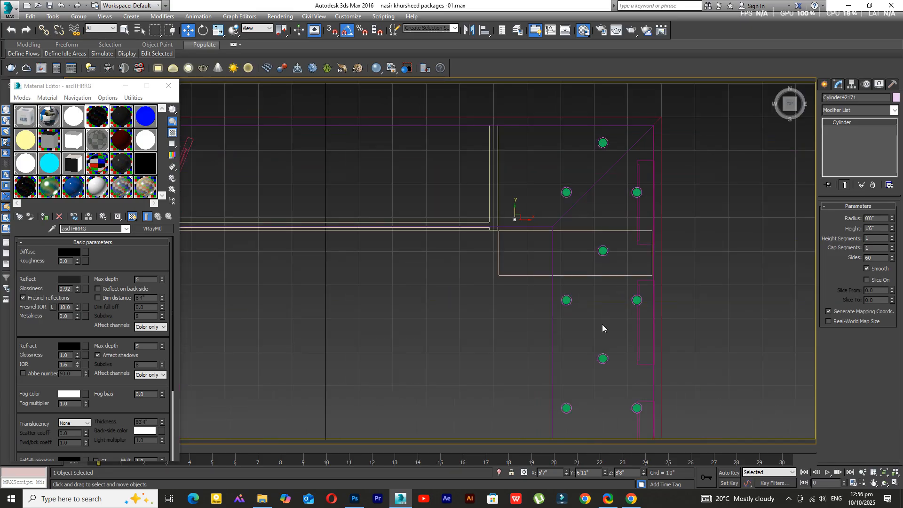
key("z")
scroll(603, 348, "down", 8)
scroll(577, 275, "down", 10)
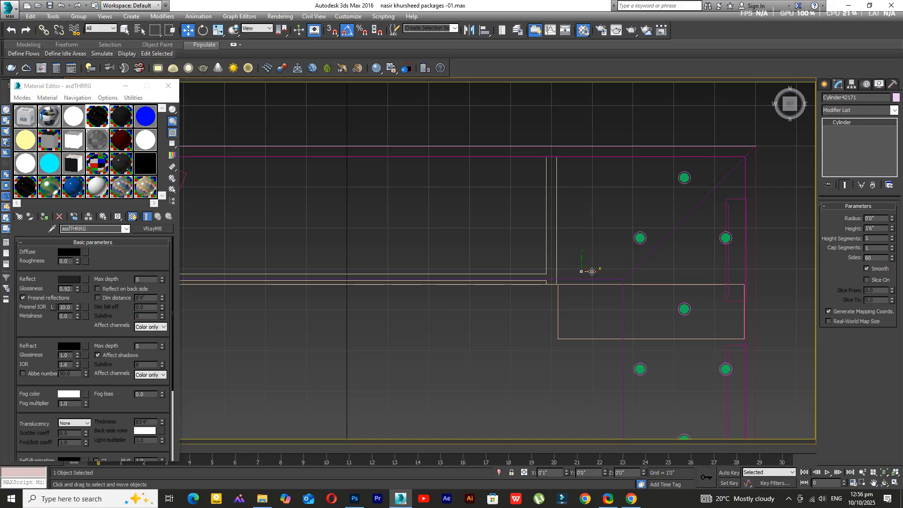
- Copy the rod straight down in the front view so the duplicate sits directly below the original at about Z 7'0"
left_click(824, 84)
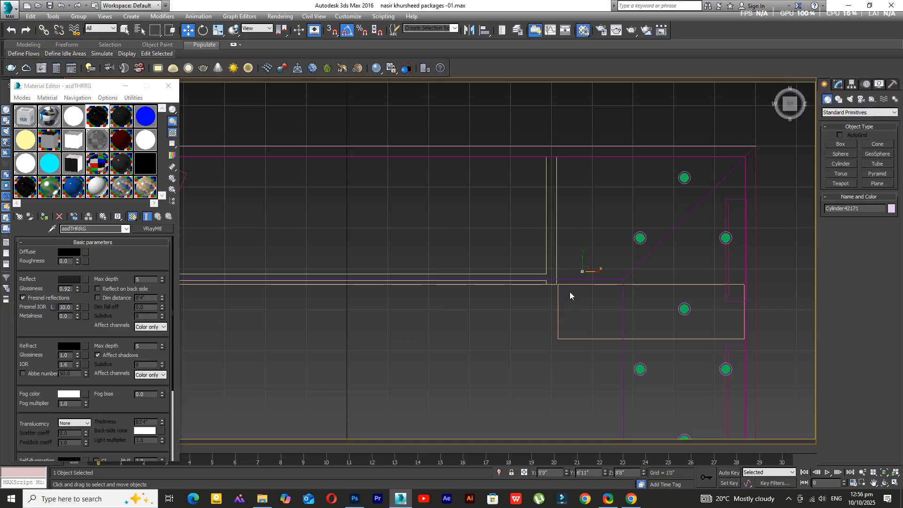
scroll(582, 273, "up", 6)
middle_click_drag(588, 295, 605, 261)
key("f")
key("z")
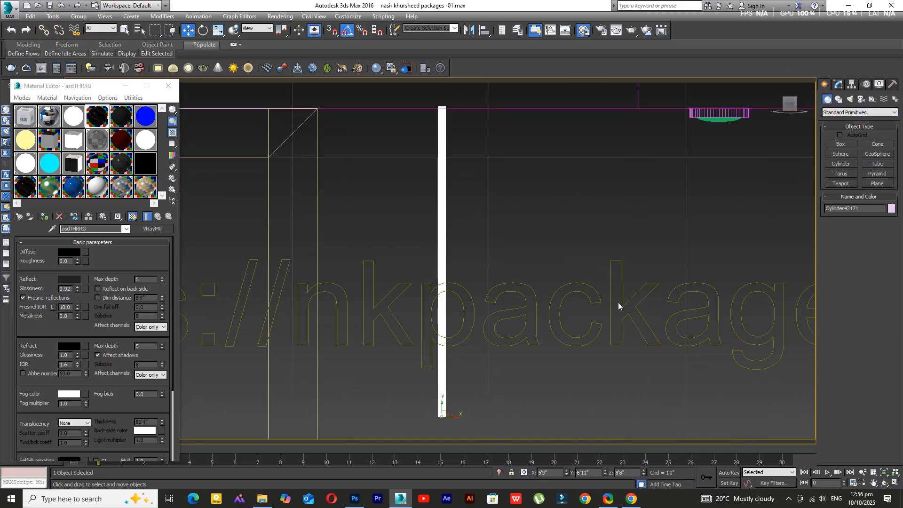
scroll(620, 310, "down", 6)
left_click_drag(573, 328, 576, 408, "shift")
left_click(452, 288)
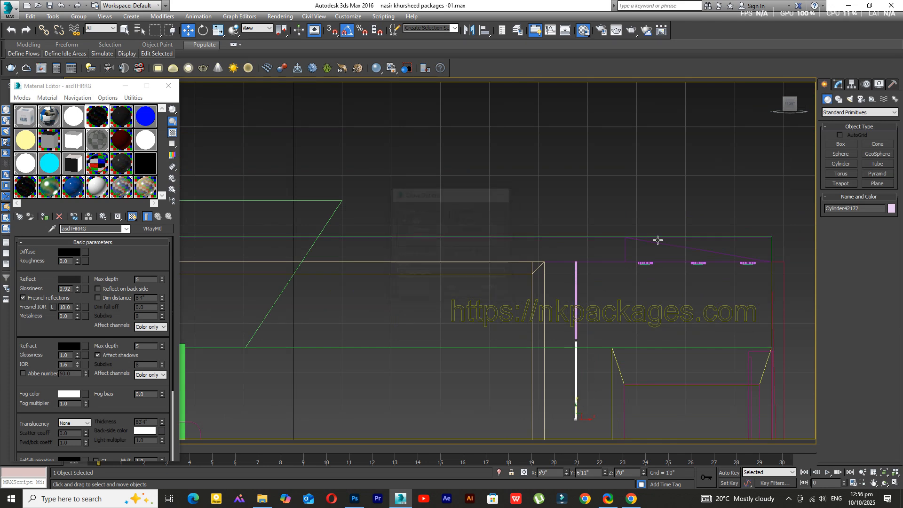
- Set the radius of the copied lower cylinder to 3" to widen it into a lampshade body
left_click(836, 83)
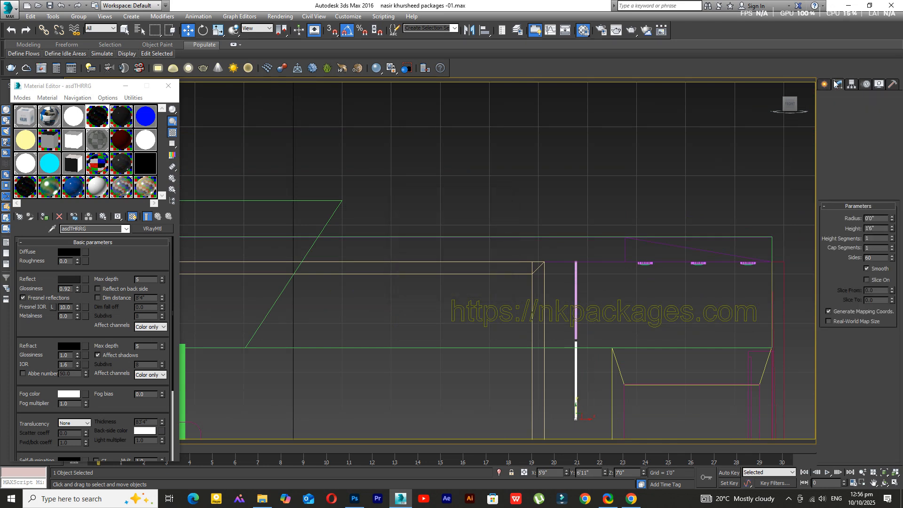
double_click(876, 218)
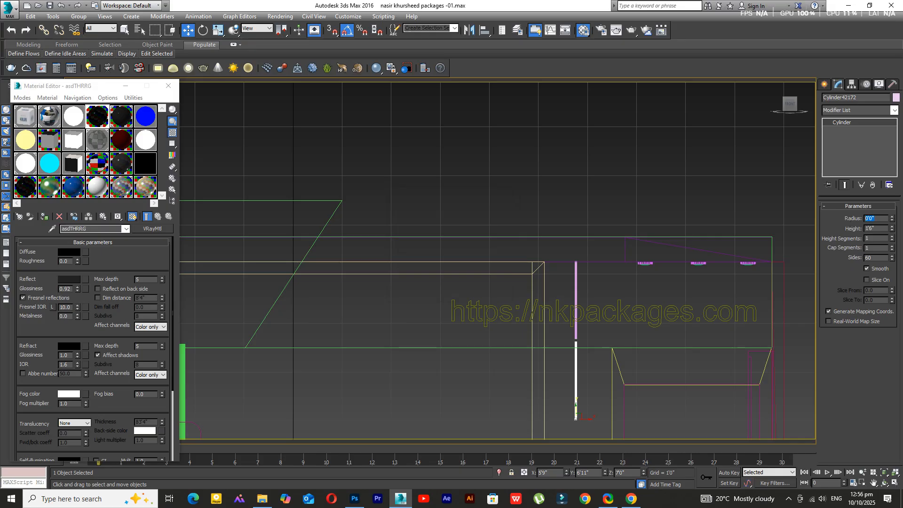
type("3")
key("Return")
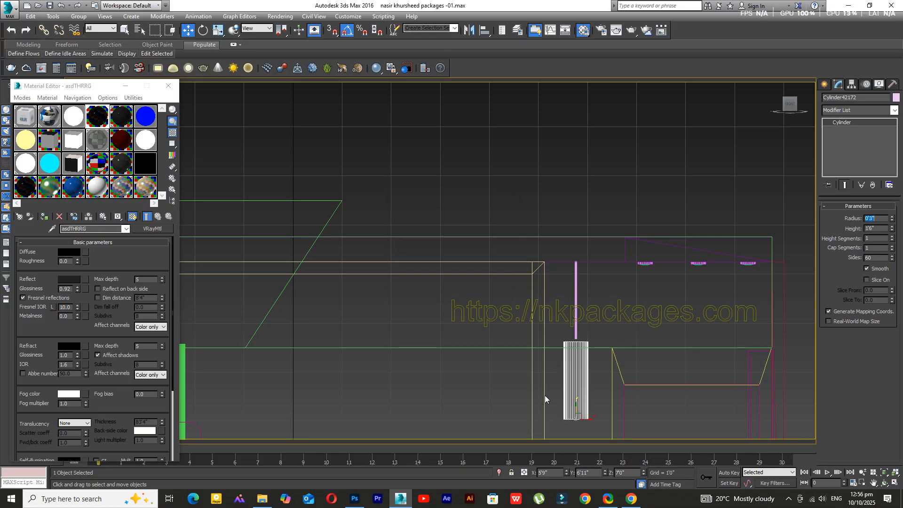
scroll(545, 399, "up", 3)
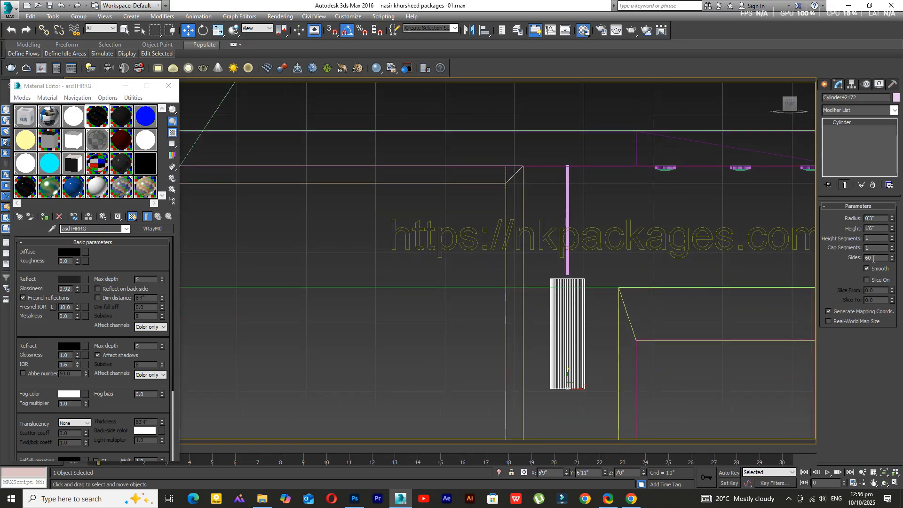
left_click(893, 237)
scroll(630, 370, "up", 2)
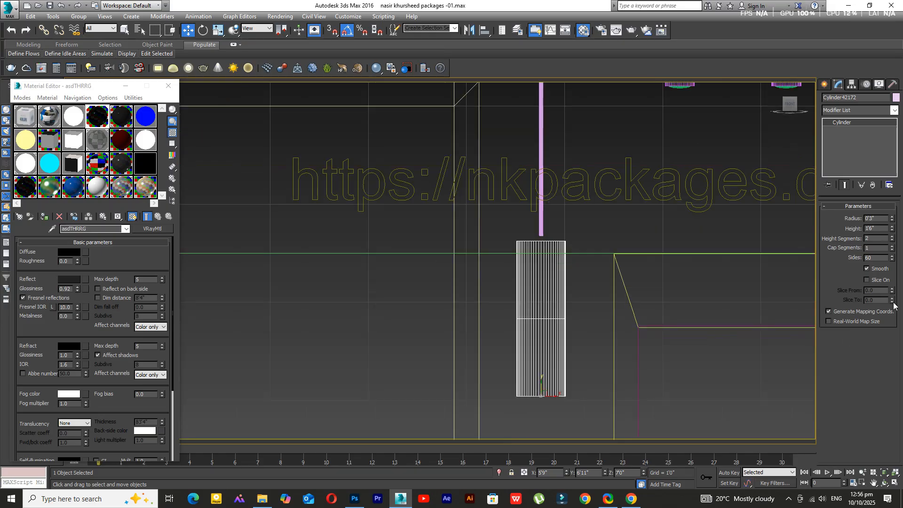
left_click(893, 240)
- Set the lower cylinder's height to 1'0" and raise it in the front view to meet the rod, at about Z 7'8"
double_click(876, 228)
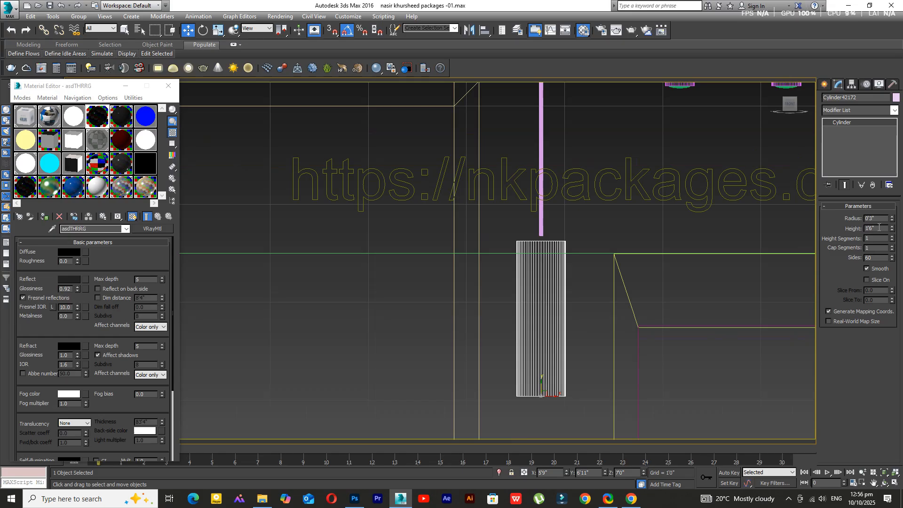
type("1")
key("Return")
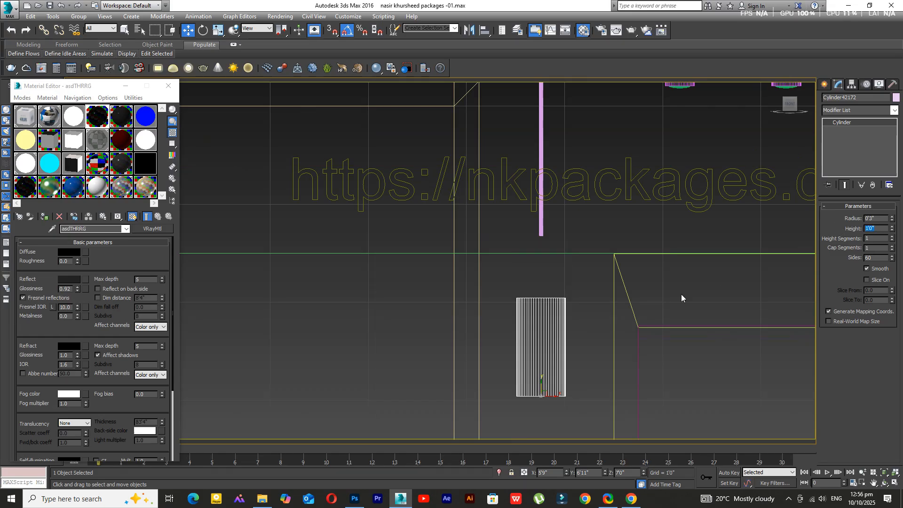
scroll(569, 334, "down", 4)
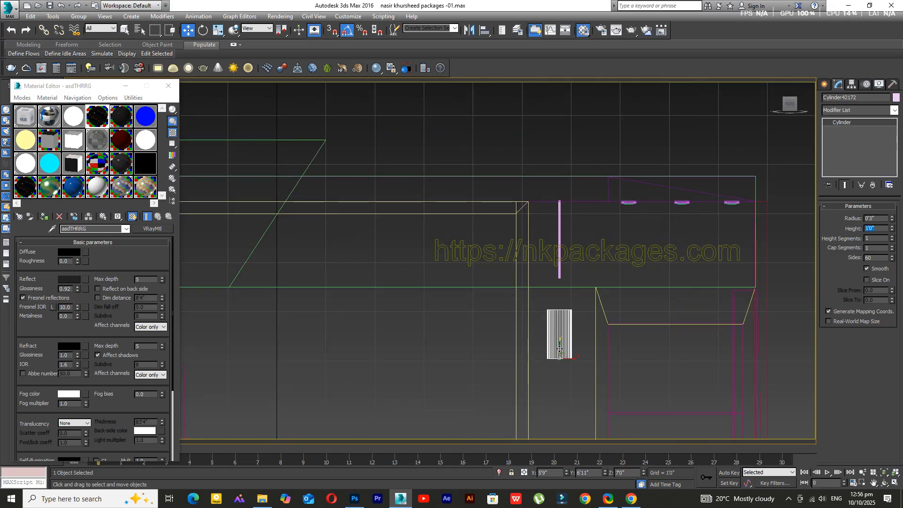
left_click_drag(558, 346, 559, 317)
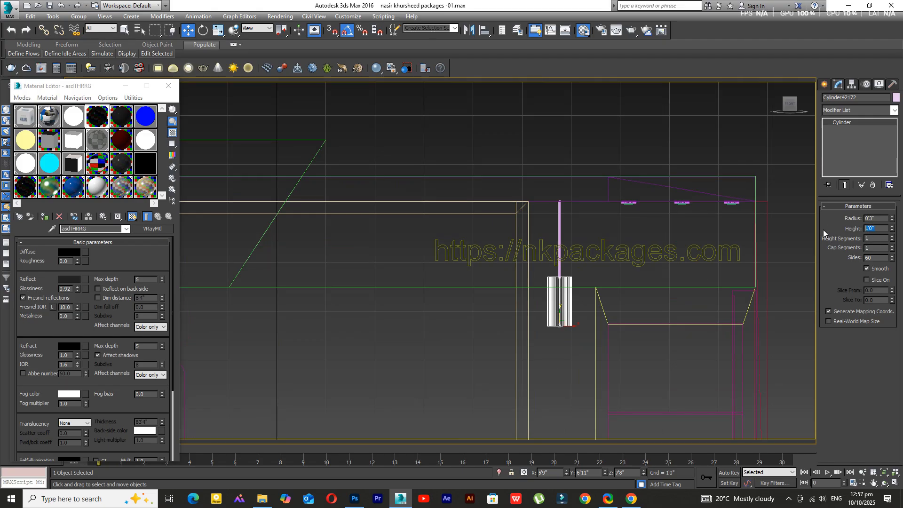
- Reduce the lower cylinder's height to 10" and raise it against the rod's lower end, at about Z 7'10"
type("0")
key("Return")
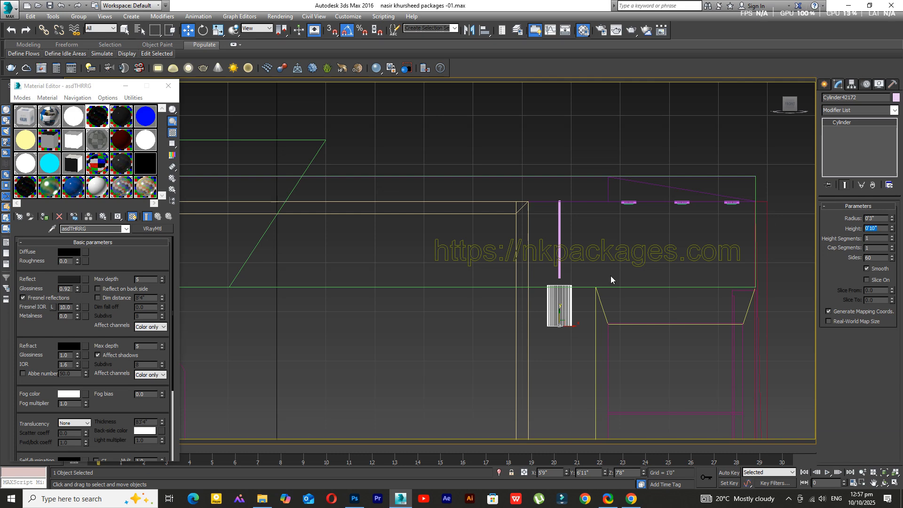
scroll(578, 289, "up", 3)
left_click_drag(542, 350, 543, 335)
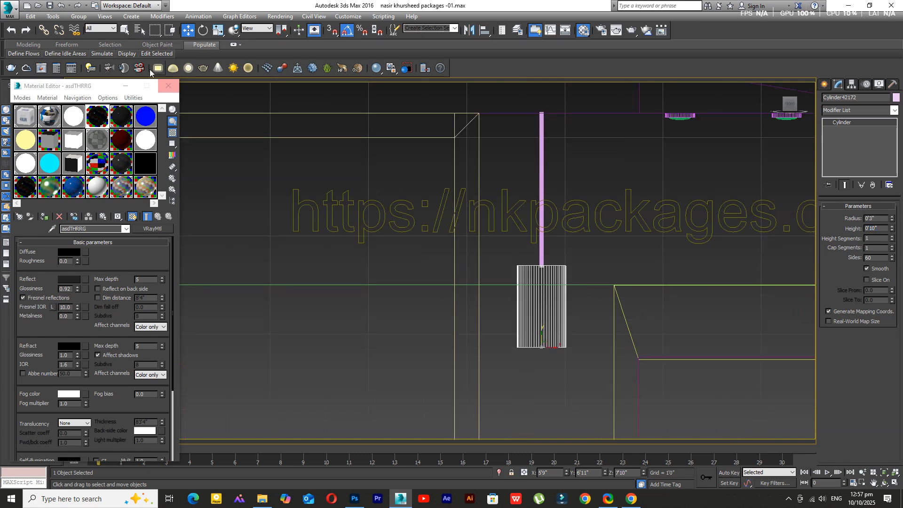
- Add an Edit Poly modifier to the lower cylinder and switch to vertex editing
left_click(162, 16)
mouse_move(207, 53)
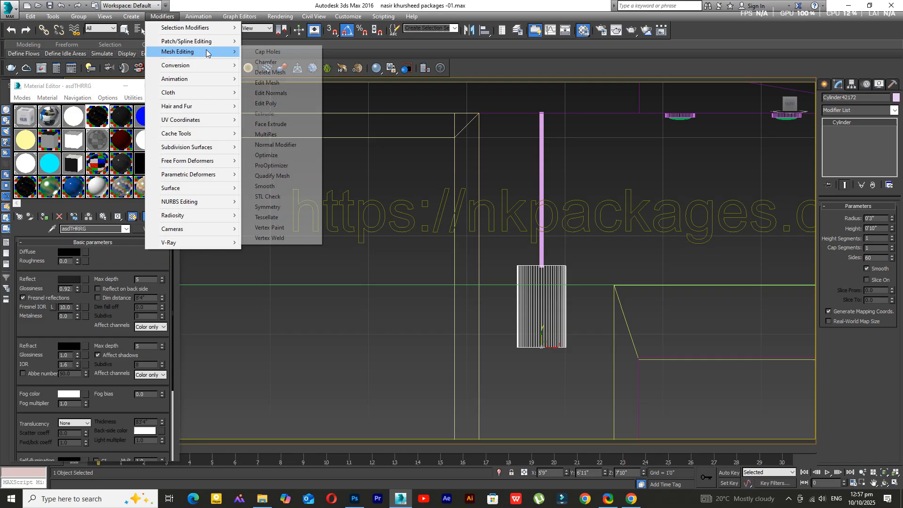
left_click(265, 103)
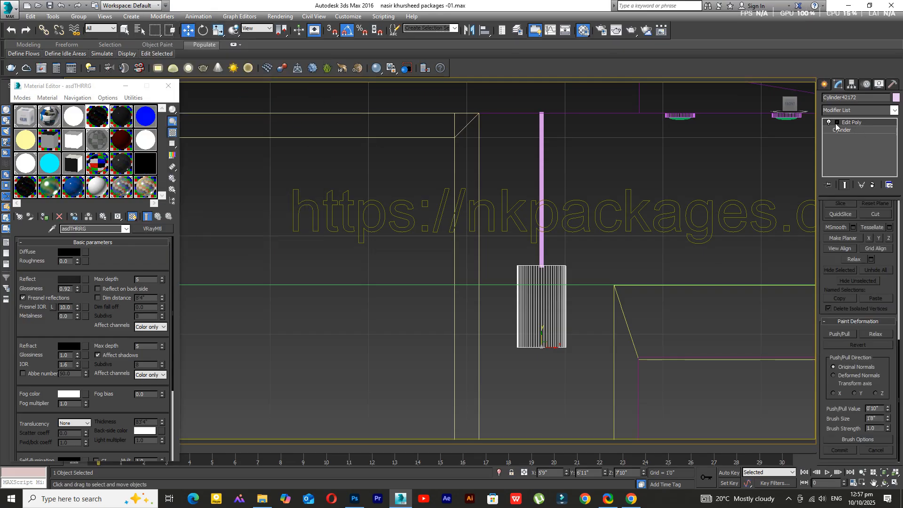
left_click(837, 122)
left_click(855, 130)
- Scale the cylinder's top ring of vertices inward to taper it into a cone-shaped lampshade
left_click_drag(471, 259, 665, 278)
scroll(542, 283, "up", 4)
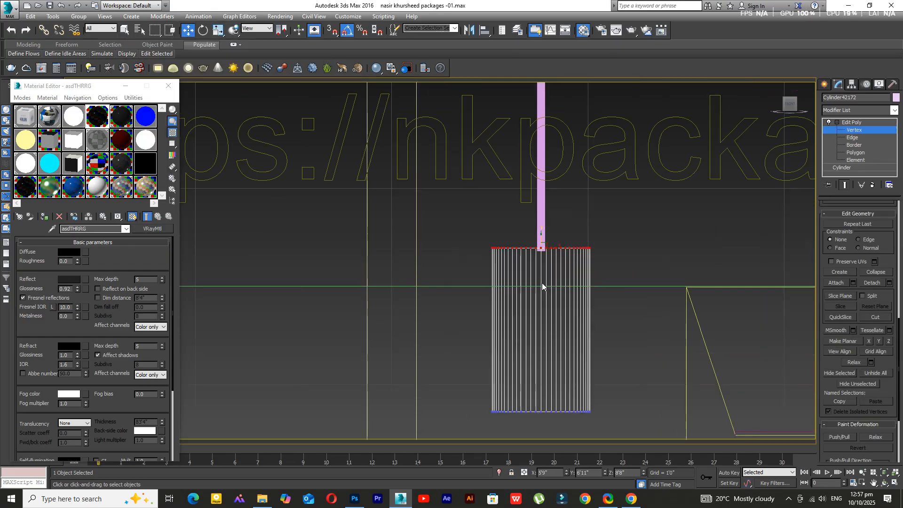
key("r")
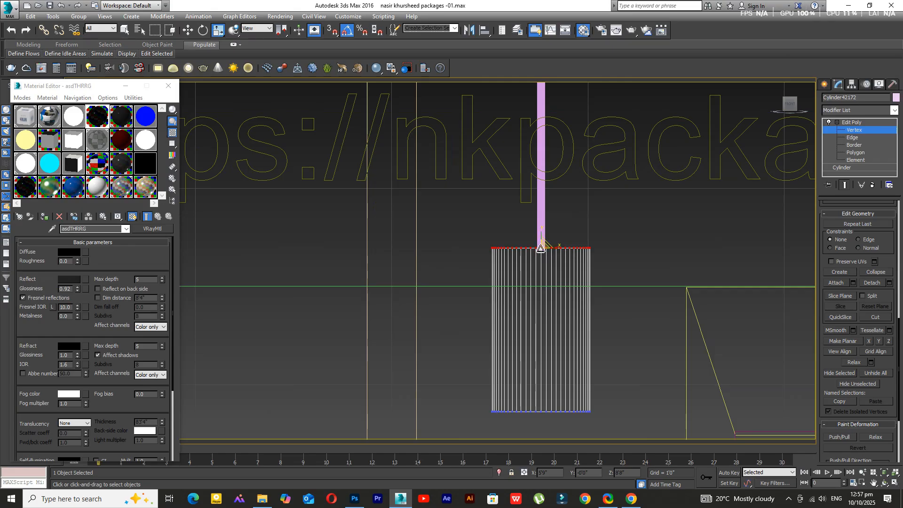
left_click_drag(541, 252, 553, 281)
scroll(552, 282, "down", 5)
scroll(547, 300, "up", 3)
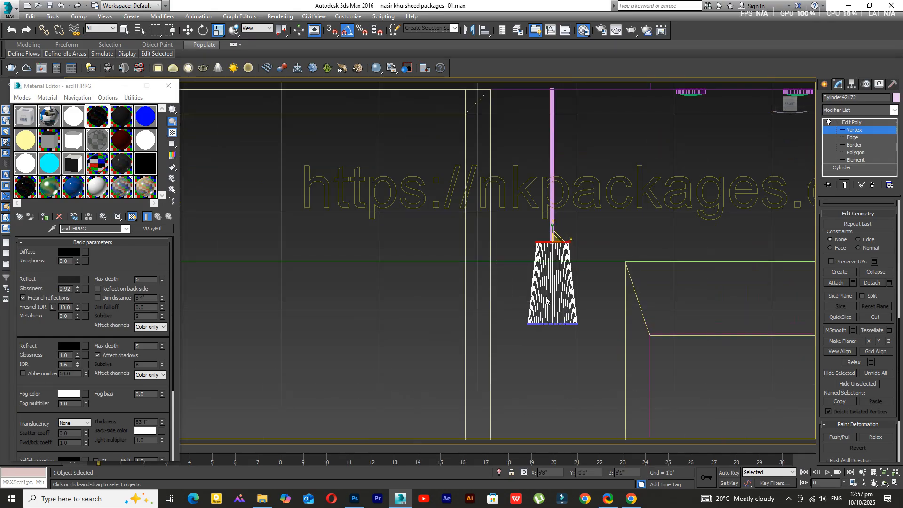
- Move the shade's bottom ring of vertices upward to shorten it, to about Z 8'1"
left_click(575, 325)
key("w")
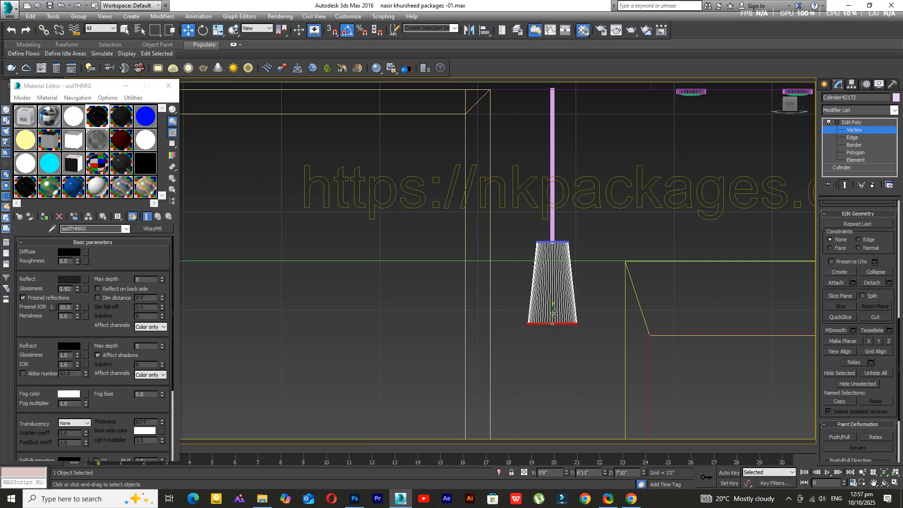
left_click_drag(554, 314, 558, 291)
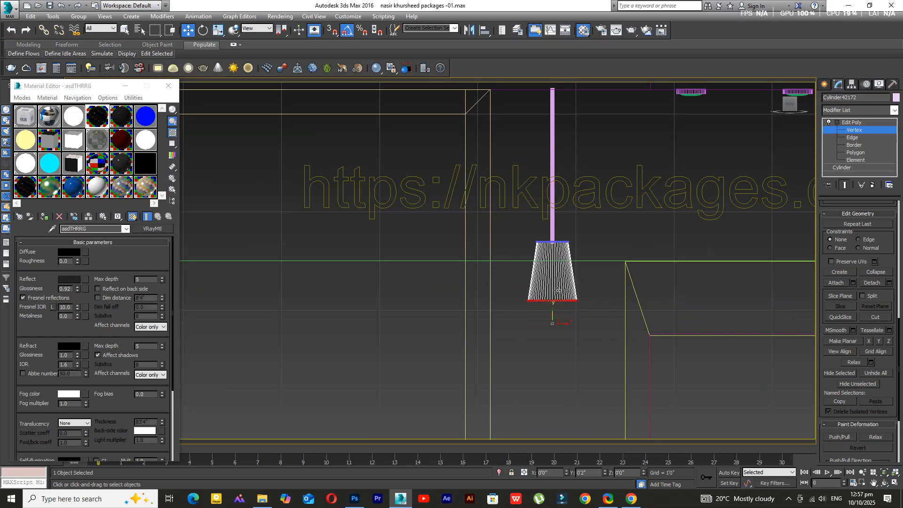
- Bevel the shade's bottom face with zero height and a slight negative outline to form a thin rim
left_click(884, 483)
mouse_move(485, 318)
left_mouse_down()
mouse_move(492, 282)
mouse_move(446, 309)
mouse_move(469, 308)
mouse_move(480, 342)
mouse_move(501, 312)
left_mouse_up()
scroll(498, 306, "up", 5)
left_click(855, 153)
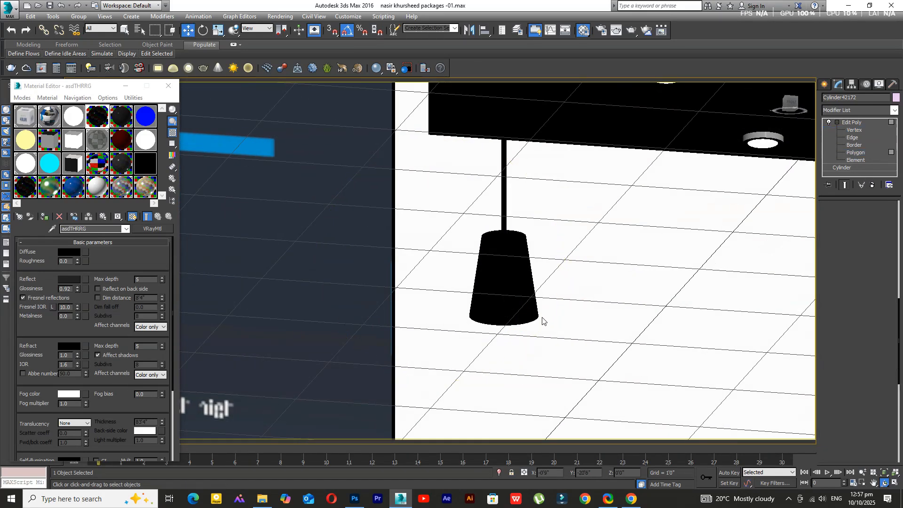
scroll(540, 317, "up", 3)
left_click(476, 310)
key("w")
scroll(843, 287, "up", 3)
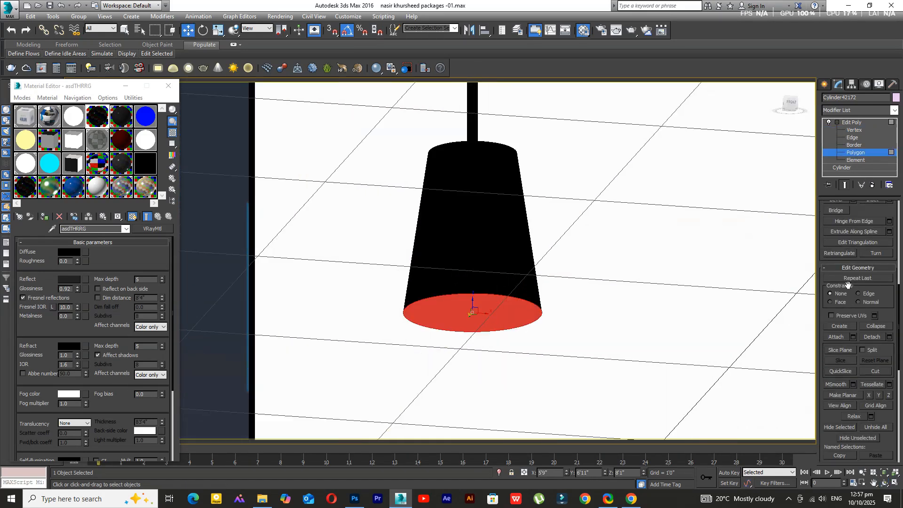
left_click(853, 300)
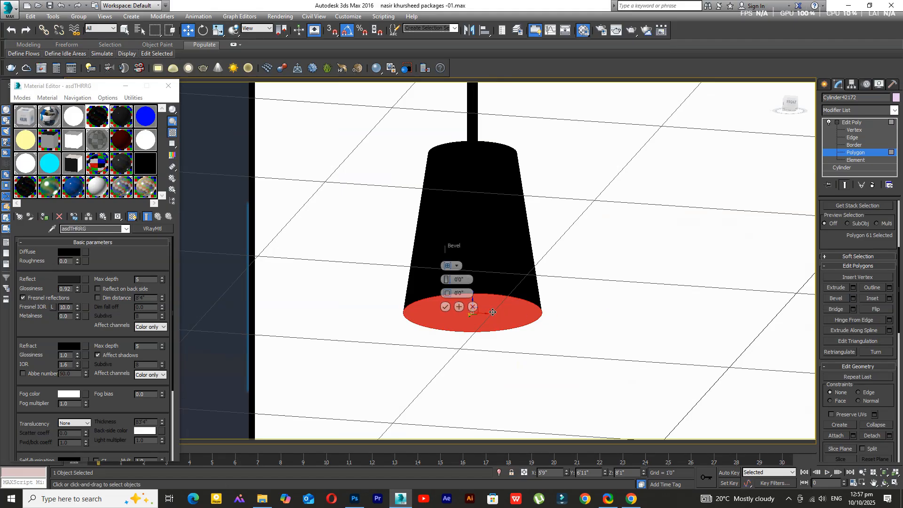
mouse_move(448, 296)
left_mouse_down()
mouse_move(452, 308)
mouse_move(448, 294)
left_mouse_up()
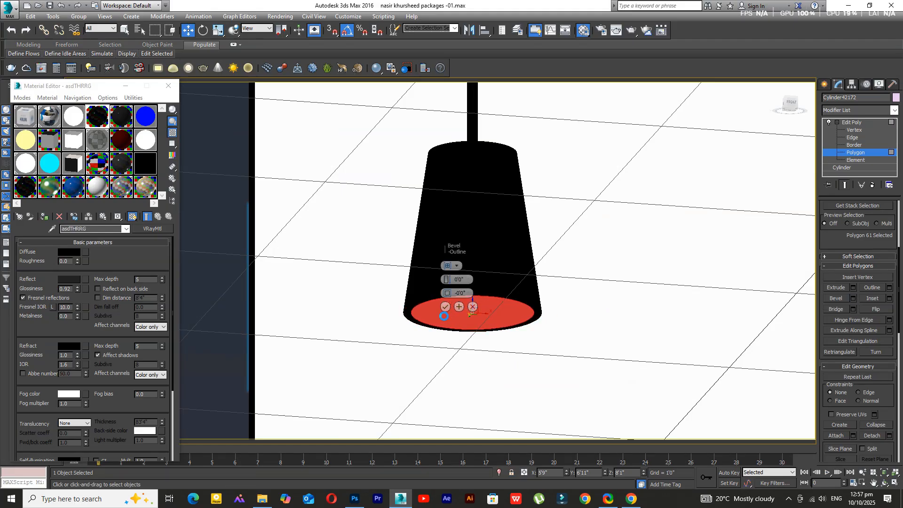
left_click(444, 307)
scroll(510, 327, "down", 2)
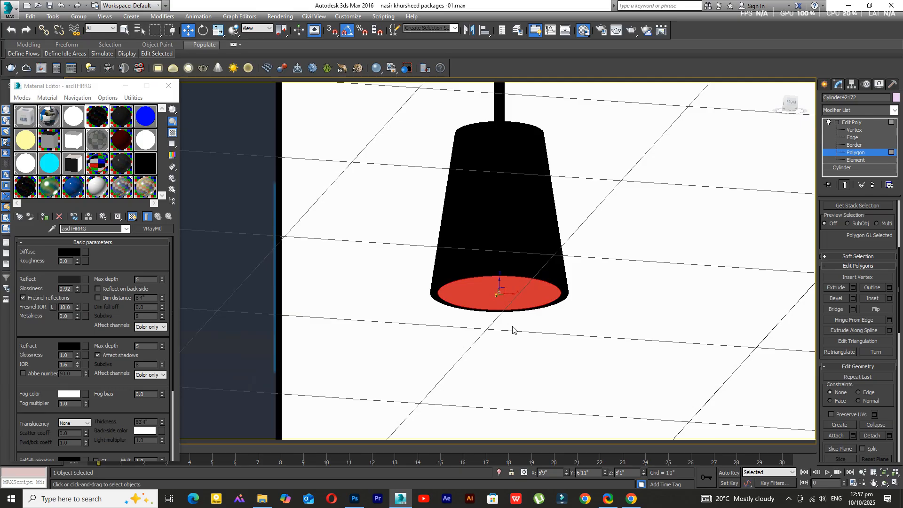
- Extrude the inner bottom face a short distance up into the shade to make a recess, working in the front wireframe view
scroll(512, 326, "down", 5)
key("z")
key("F3")
scroll(538, 337, "down", 8)
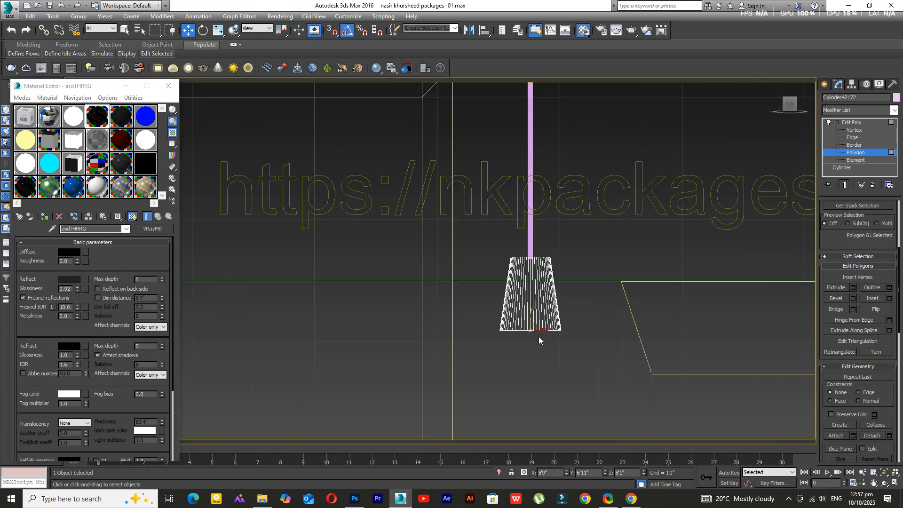
left_click(853, 287)
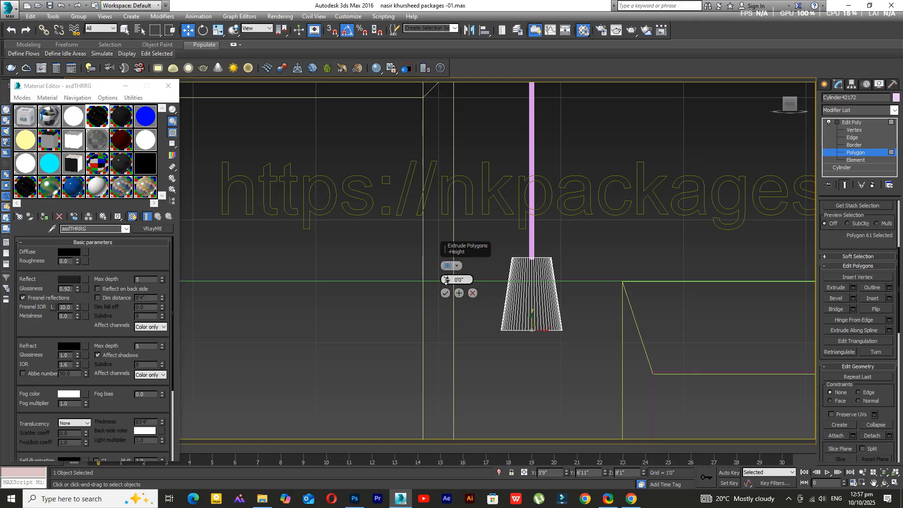
left_click_drag(447, 279, 451, 290)
left_click(445, 294)
scroll(523, 321, "up", 6)
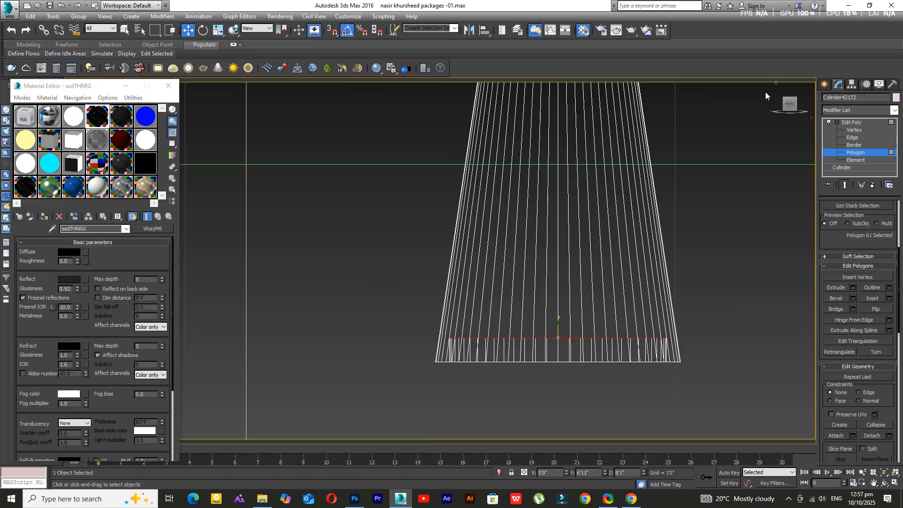
- Scale the recess's upper ring of vertices slightly inward so it follows the taper of the shade
left_click(853, 131, "ctrl")
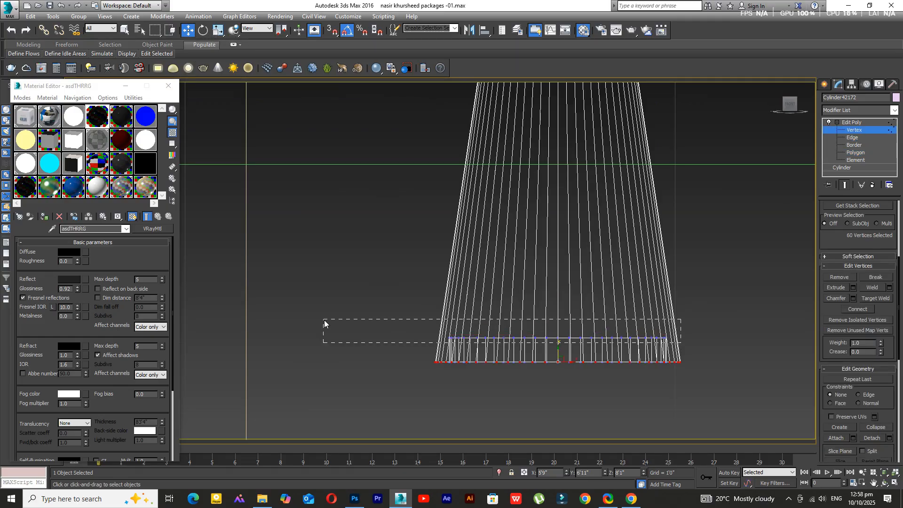
left_click_drag(324, 320, 324, 320)
left_click(218, 30)
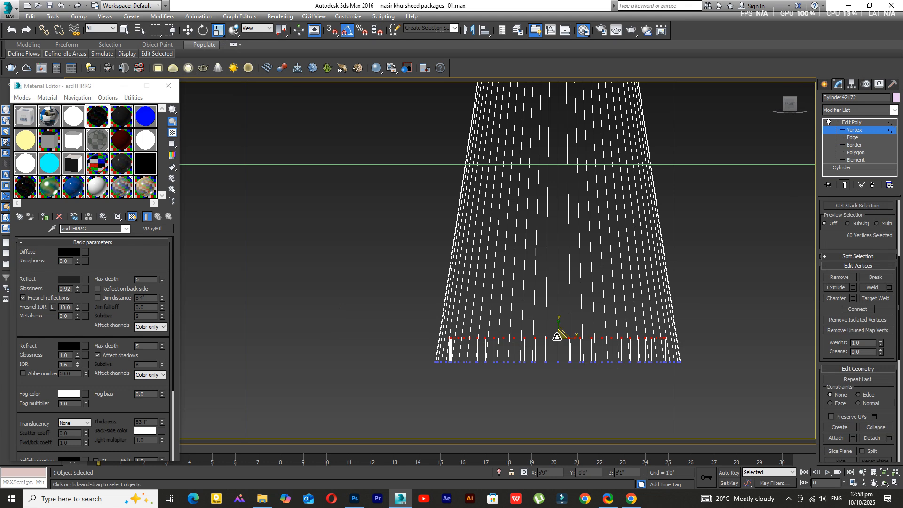
left_click_drag(557, 337, 564, 338)
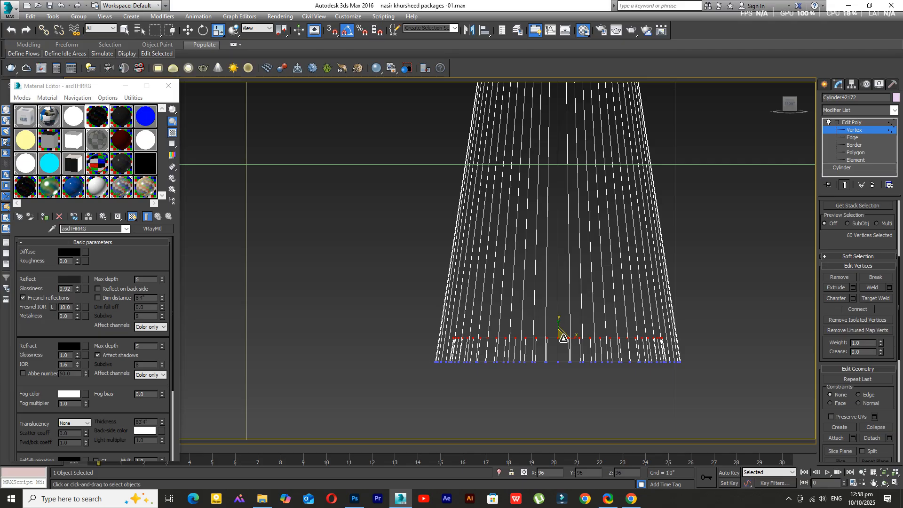
left_click_drag(564, 338, 566, 338)
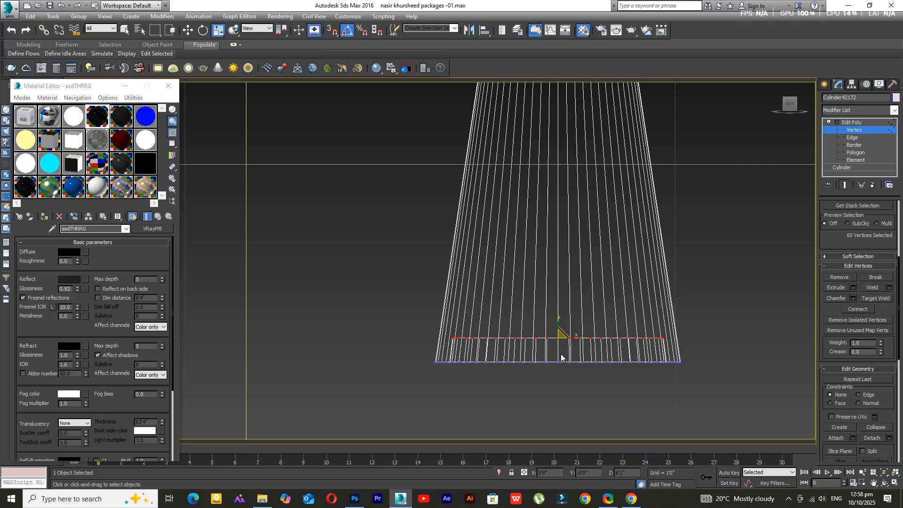
scroll(564, 364, "down", 4)
- Lower the recess's upper ring of vertices slightly in the front view to make the recess shallower
middle_click_drag(570, 371, 530, 348)
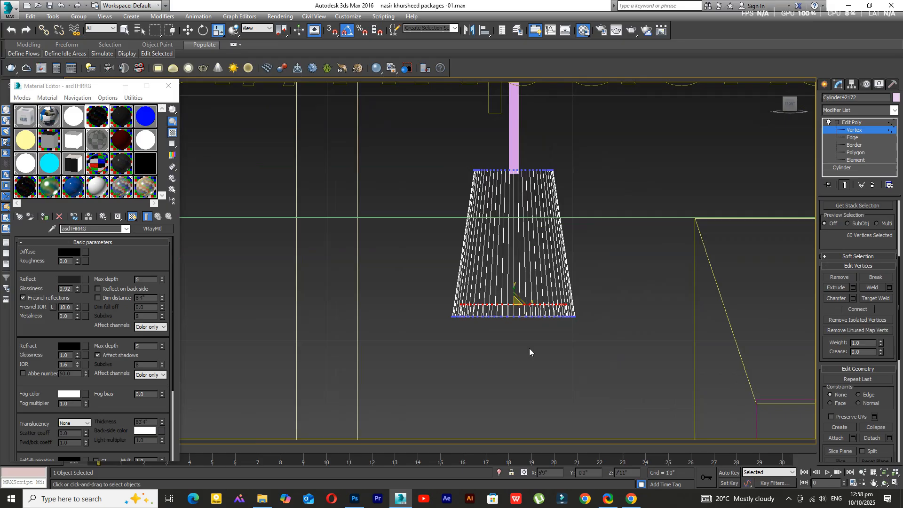
left_click(885, 483)
right_click(493, 315)
scroll(496, 311, "up", 3)
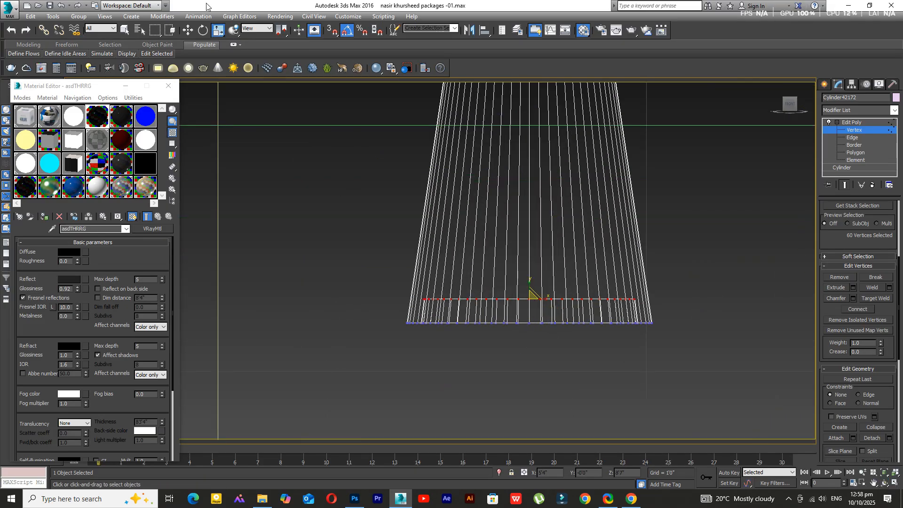
left_click(189, 29)
scroll(511, 246, "up", 3)
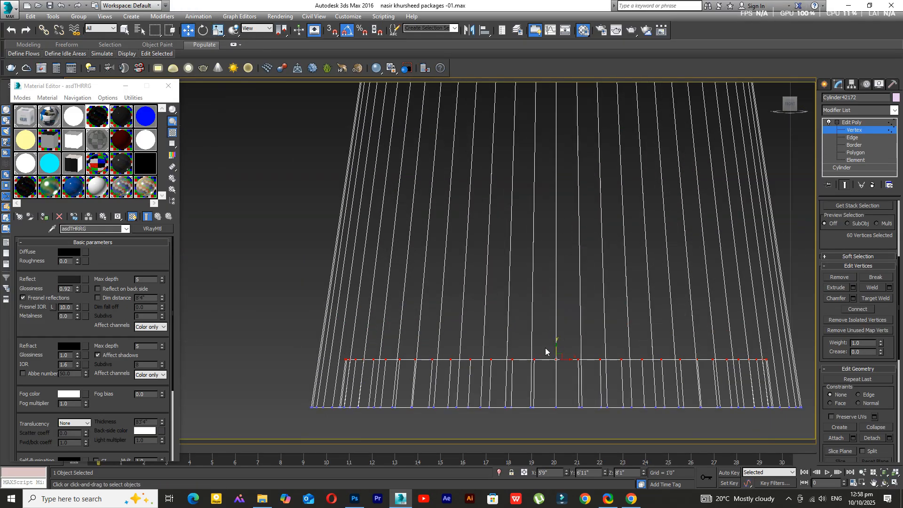
left_click_drag(558, 348, 556, 365)
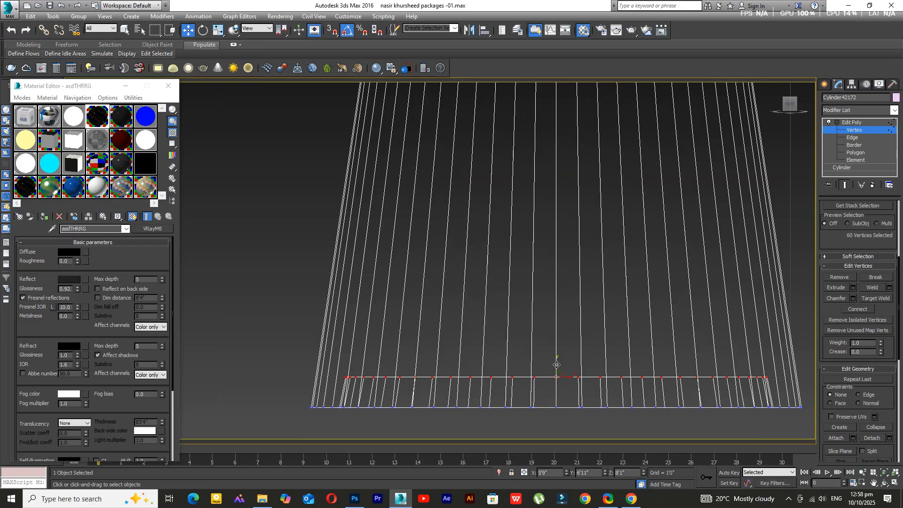
- Set the recessed inner face of the lamp shade to material ID 6, matching the glow sub-material
scroll(557, 365, "down", 4)
left_click(885, 483)
mouse_move(403, 307)
left_mouse_down()
mouse_move(464, 303)
mouse_move(463, 338)
mouse_move(471, 330)
left_mouse_up()
left_click(856, 152)
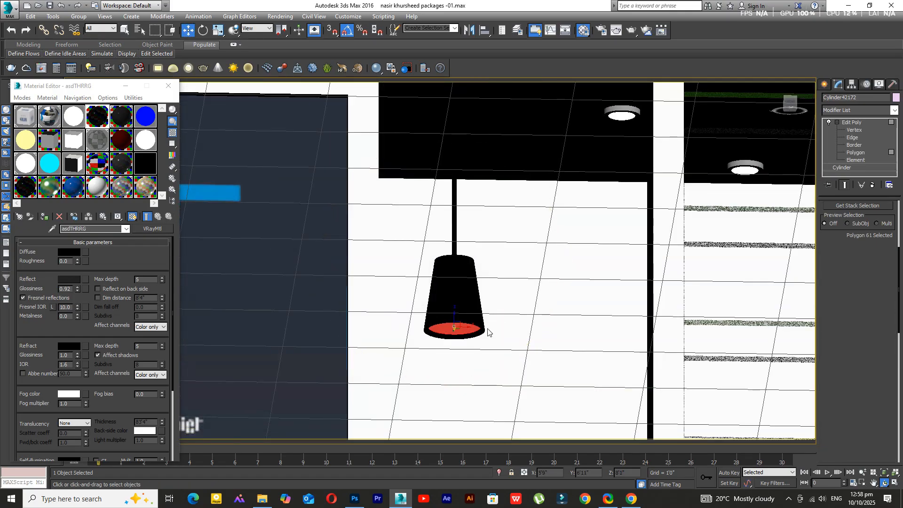
key("z")
left_click(48, 121)
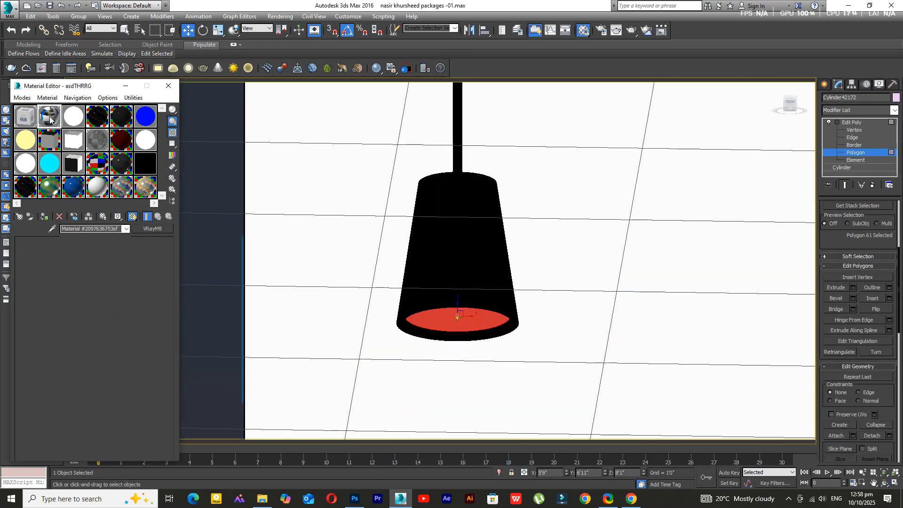
left_click_drag(161, 354, 167, 298)
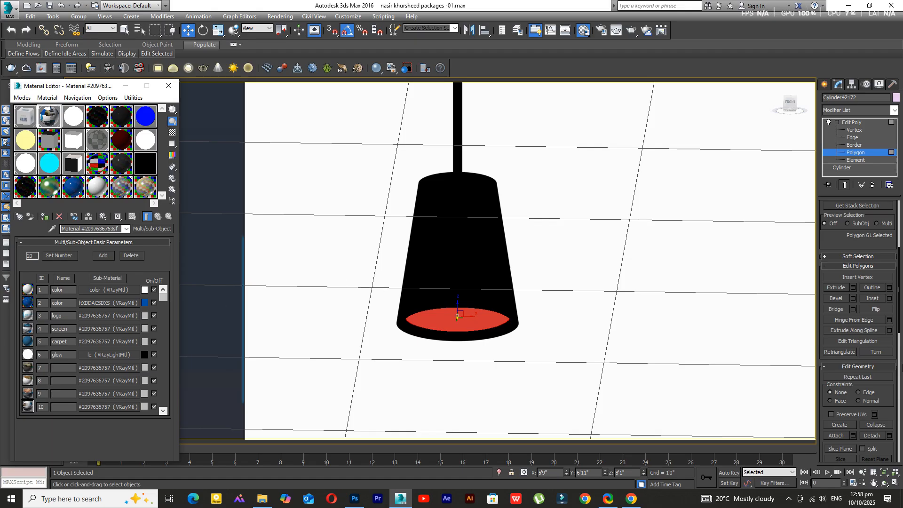
scroll(893, 392, "down", 3)
scroll(892, 393, "down", 6)
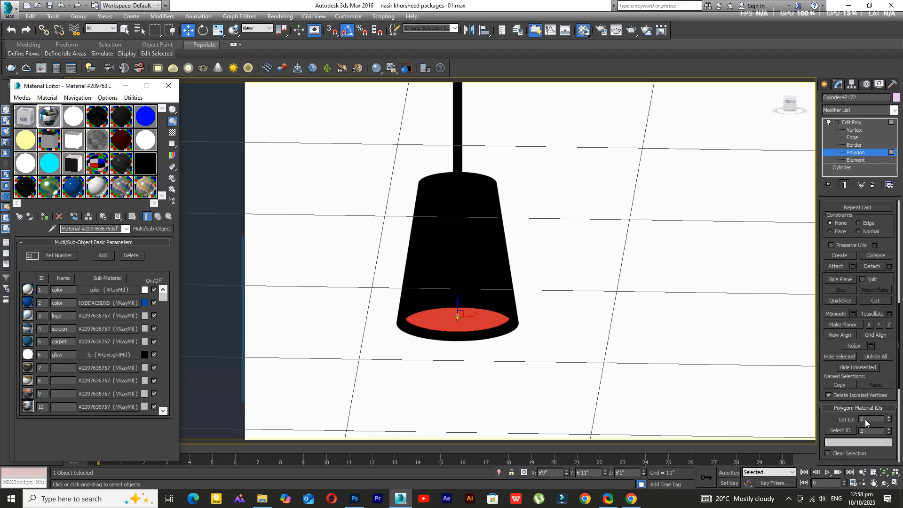
left_click(873, 418)
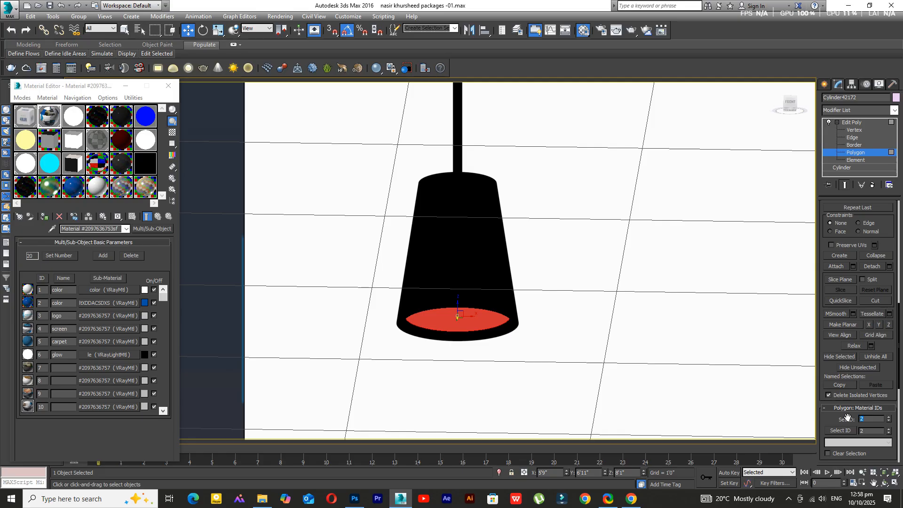
type("6")
- Hide the glow face, set all remaining shade polygons to material ID 1, and unhide the face
left_click(840, 357)
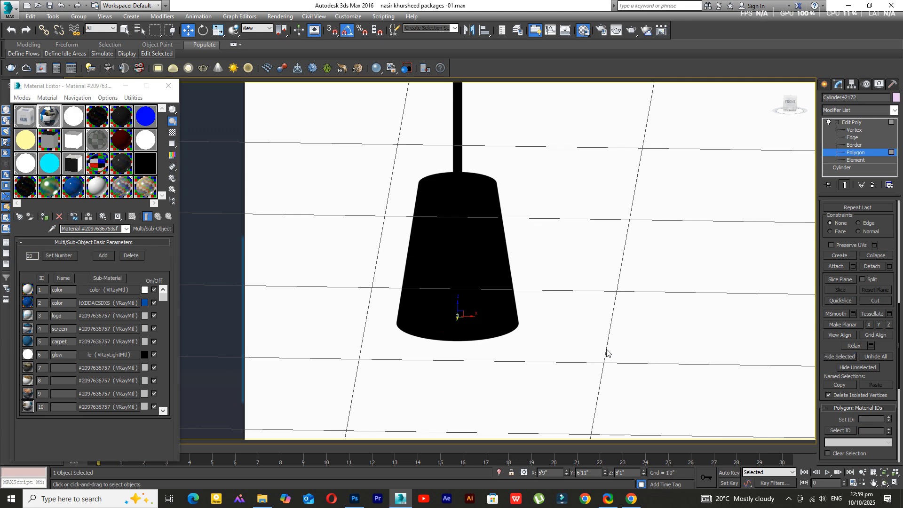
scroll(606, 352, "down", 5)
key("ctrl+a")
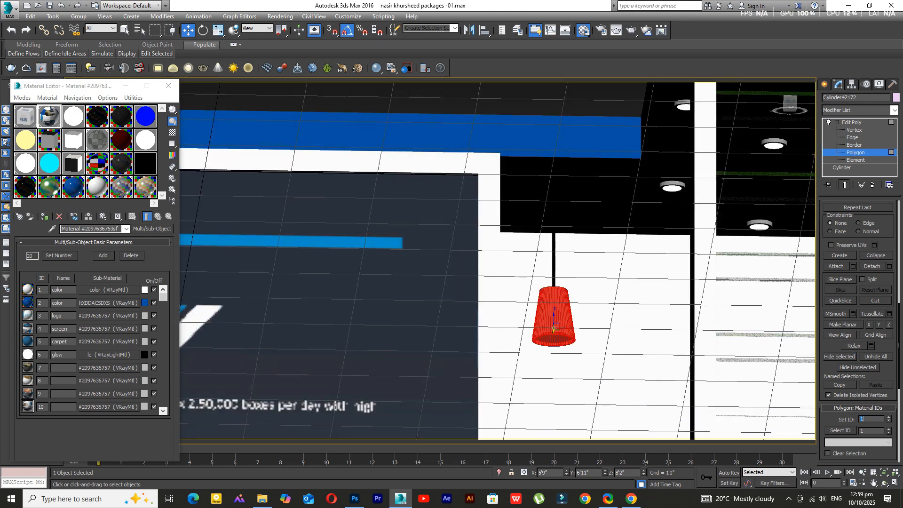
left_click(881, 358)
- Assign the booth's Multi/Sub-Object material to the lamp shade
left_click(824, 84)
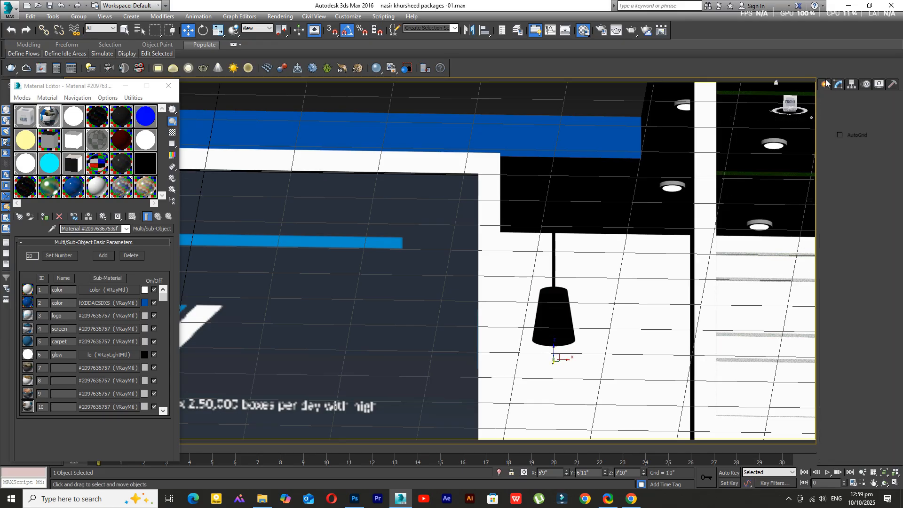
left_click(44, 216)
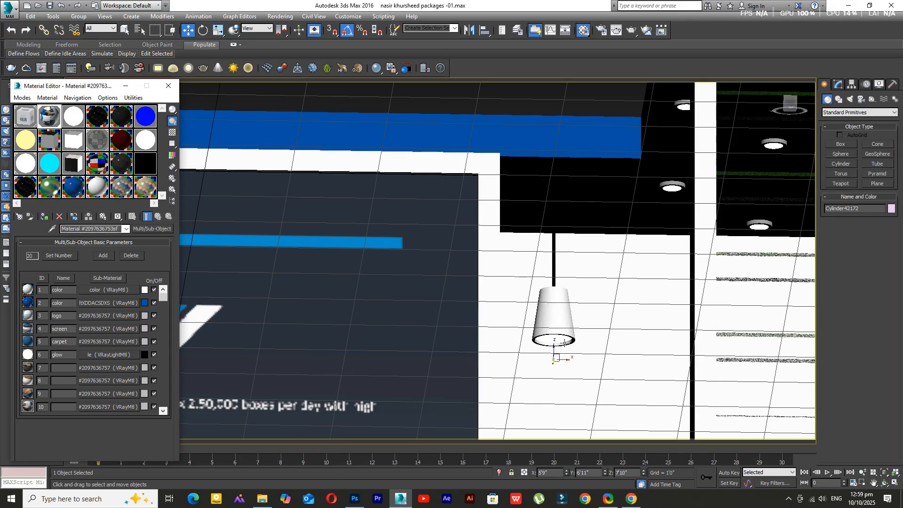
scroll(549, 331, "up", 3)
middle_click_drag(571, 321, 572, 347)
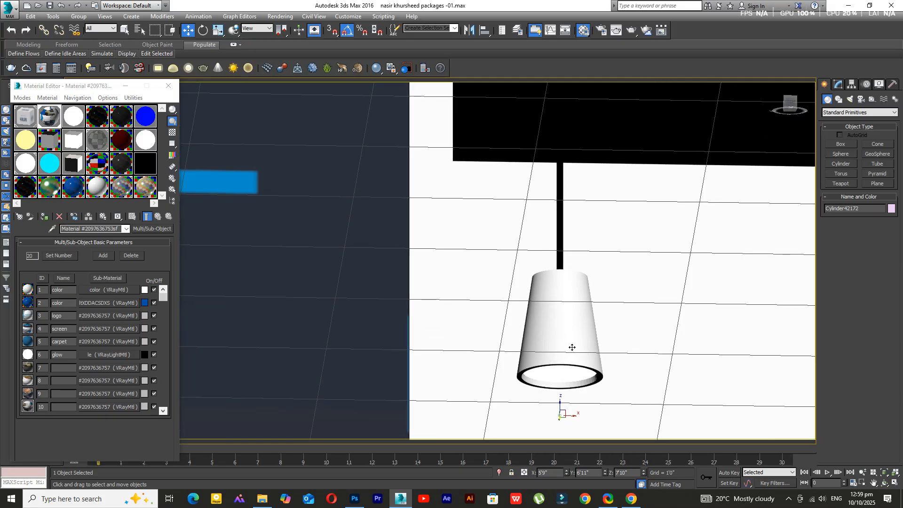
- Group the pendant's rod and shade under the name "lamp", selecting them in the front wireframe view
key("f")
key("z")
key("F3")
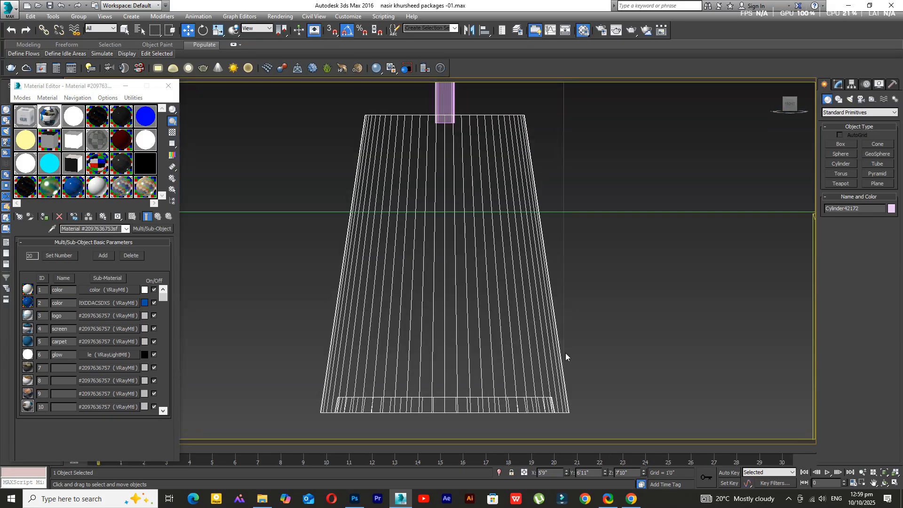
scroll(566, 353, "down", 5)
scroll(525, 269, "up", 3)
left_click_drag(620, 295, 493, 250)
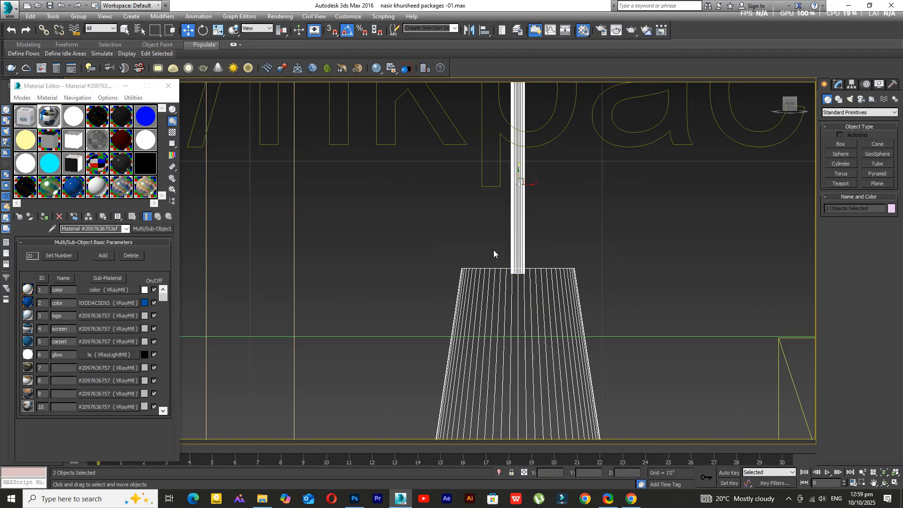
scroll(493, 254, "down", 5)
left_click(79, 16)
left_click(96, 29)
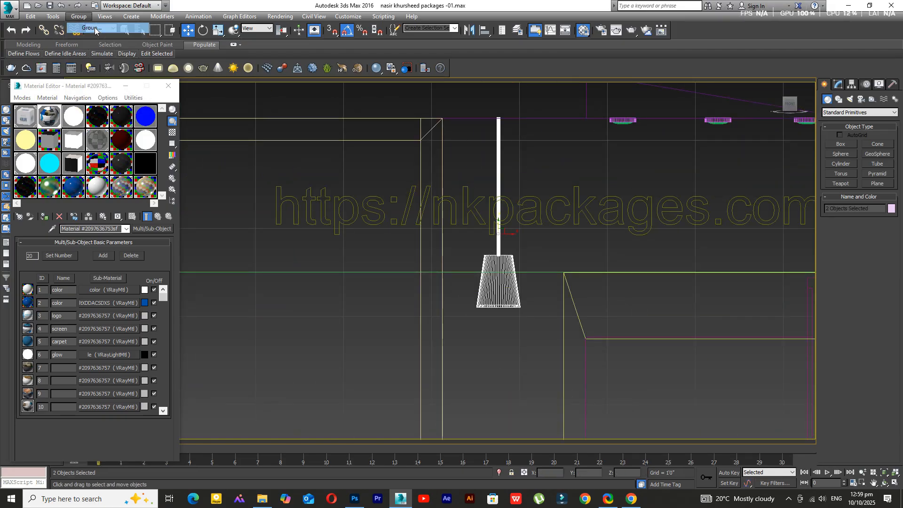
type("la")
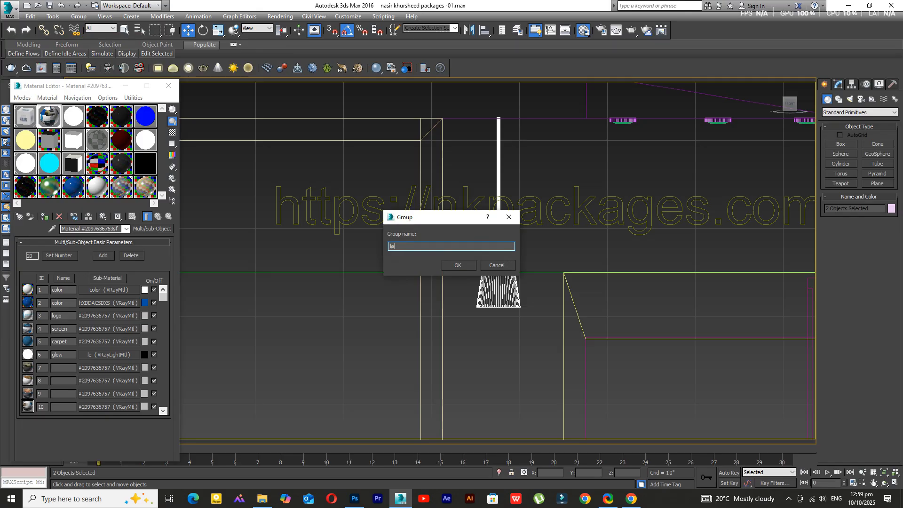
type("pmp")
left_click(459, 266)
- Clone the lamp group as one instance about 1'11" along X in the top view
scroll(522, 332, "down", 2)
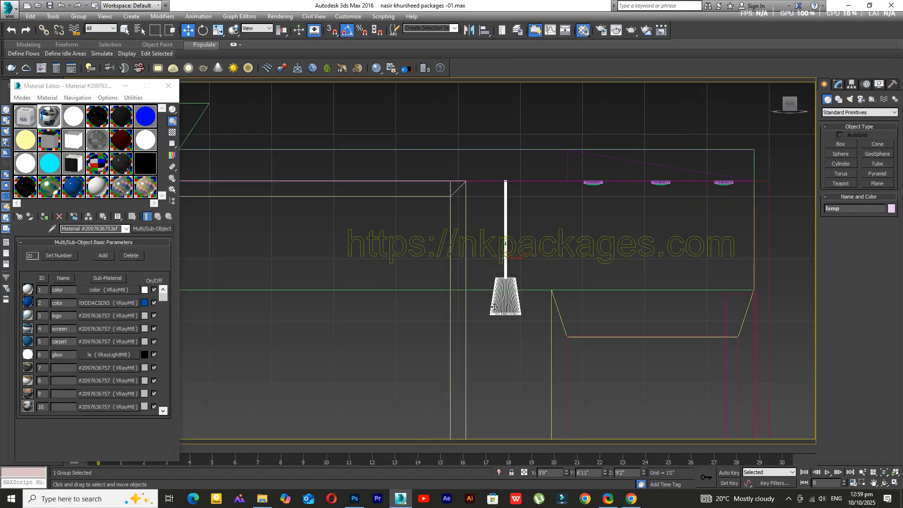
middle_click_drag(497, 308, 449, 317)
key("t")
key("z")
scroll(485, 312, "down", 5)
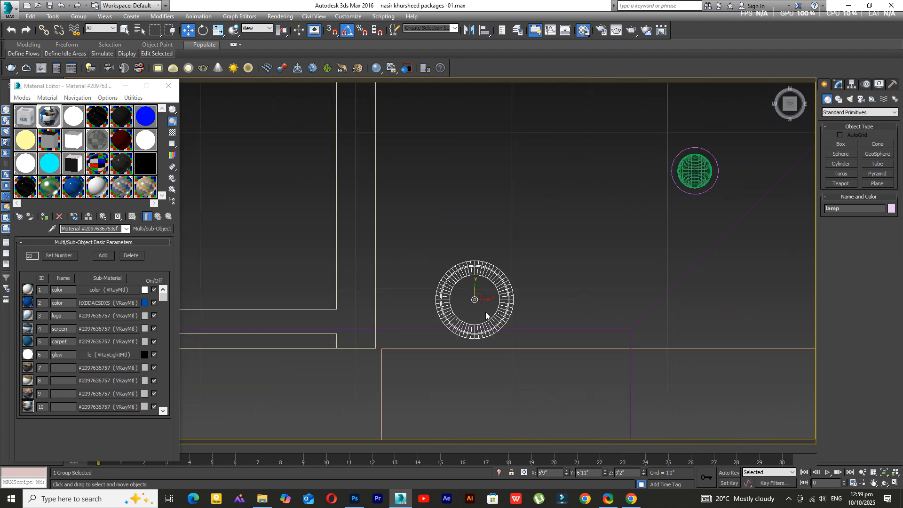
scroll(458, 312, "down", 4)
left_click_drag(453, 294, 459, 293)
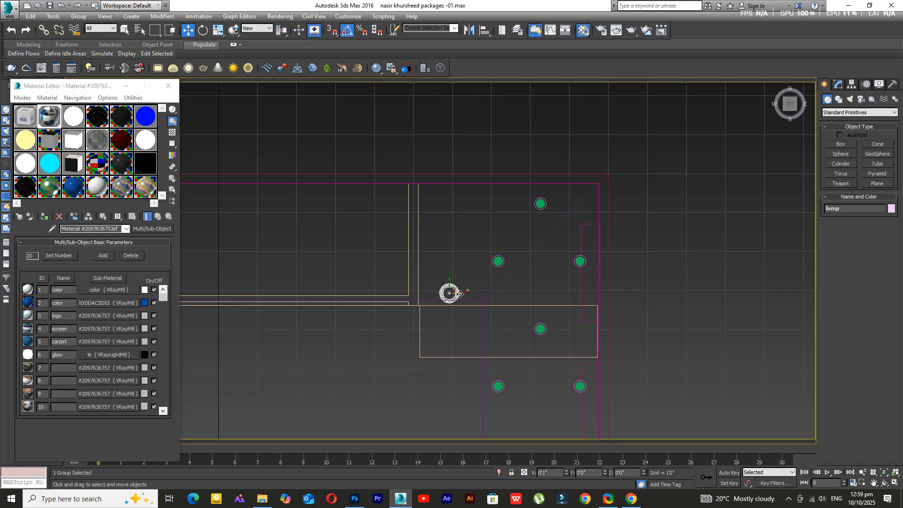
left_click_drag(459, 293, 532, 305, "shift")
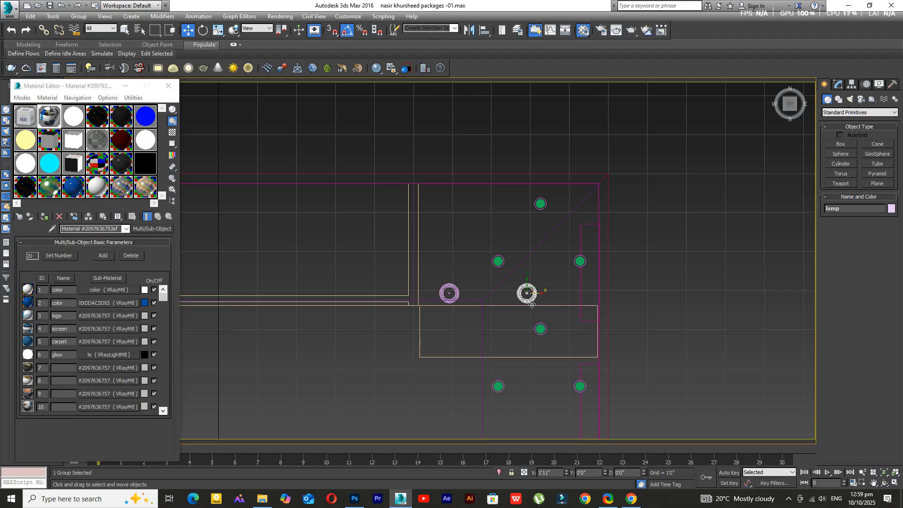
left_click_drag(532, 305, 532, 305, "shift")
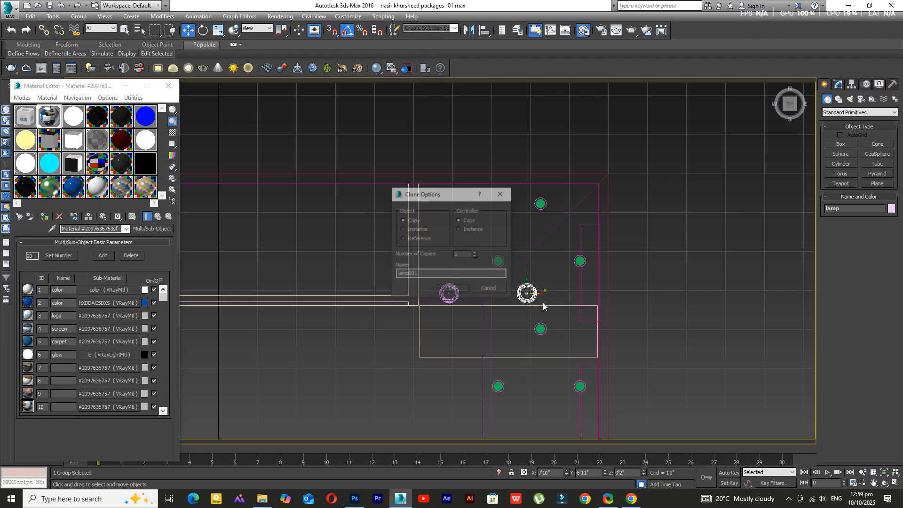
left_click(417, 230)
left_click(453, 289)
- Move the original lamp closer to its clone along X, and shift both lamps slightly further the same way
left_click(452, 292)
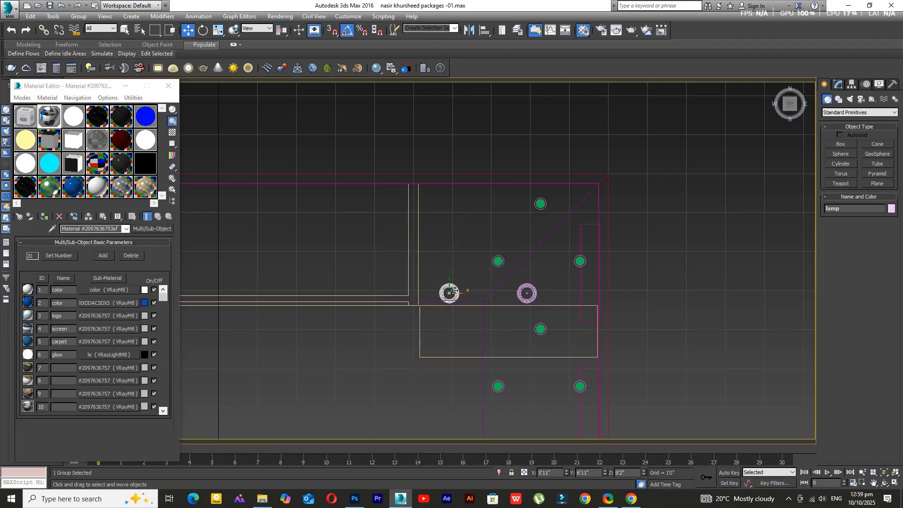
left_click_drag(468, 297, 515, 293)
left_click(519, 292, "ctrl")
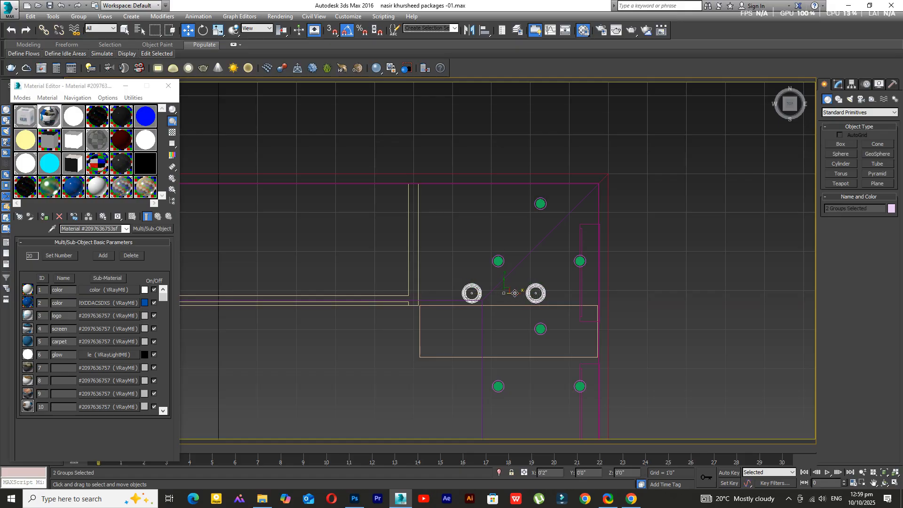
- Check the two pendant lamps in a shaded overview of the booth, clear the selection and save the scene
left_click(883, 483)
scroll(415, 292, "down", 2)
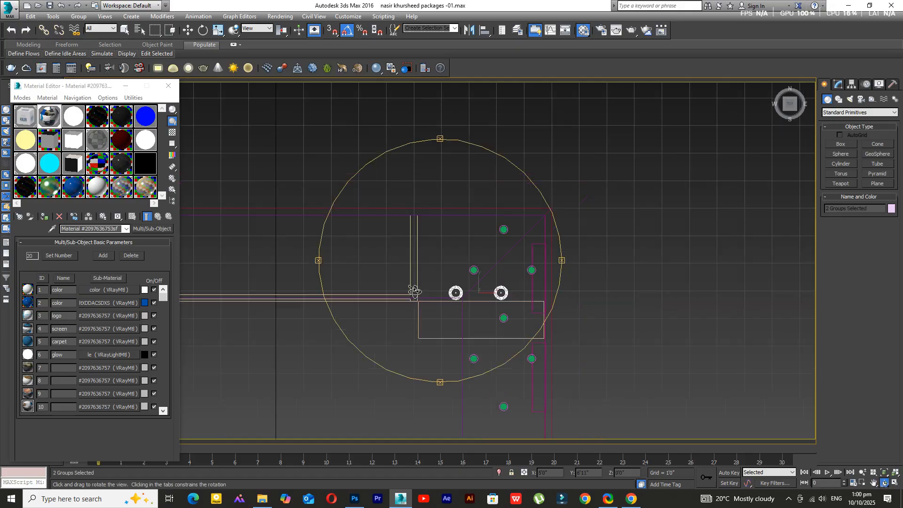
scroll(415, 292, "down", 3)
left_click_drag(415, 291, 462, 265)
key("F3")
scroll(453, 326, "up", 3)
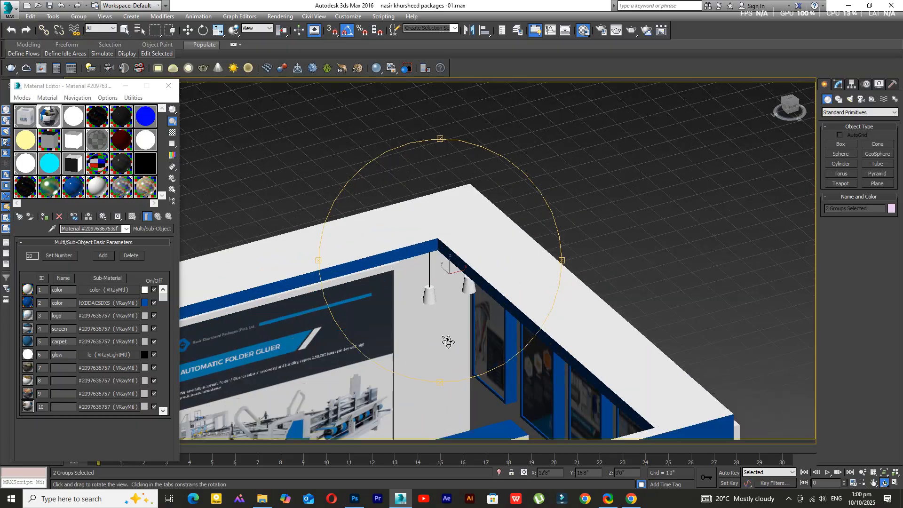
mouse_move(448, 342)
left_mouse_down()
mouse_move(437, 307)
mouse_move(459, 329)
left_mouse_up()
scroll(449, 319, "down", 5)
right_click(562, 256)
left_click(564, 298)
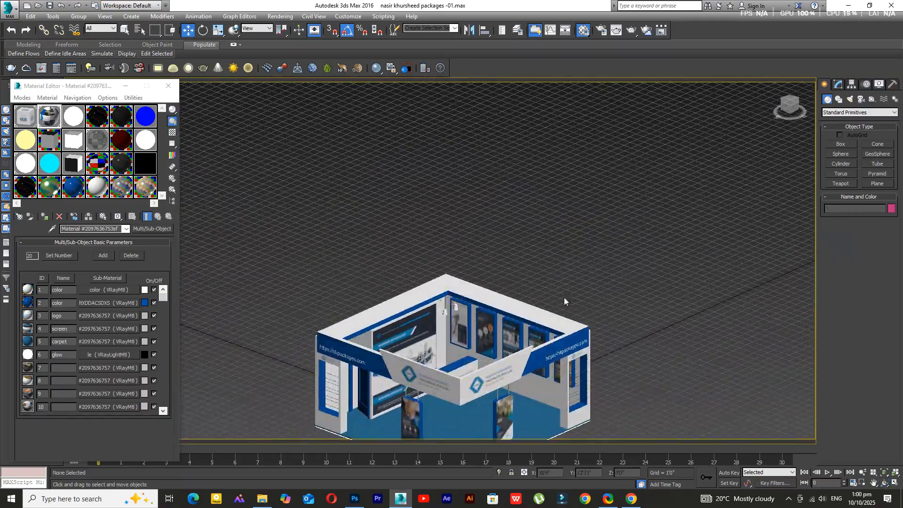
middle_click_drag(564, 301, 611, 258)
key("ctrl+s")
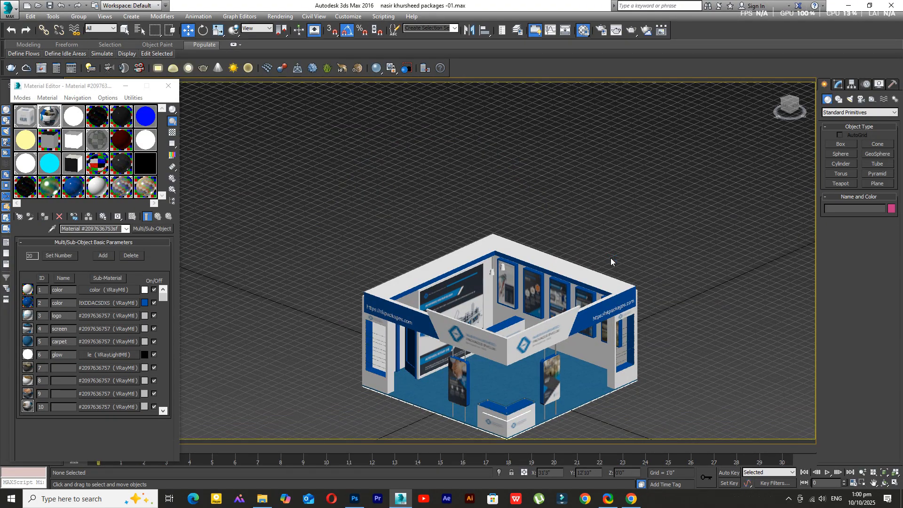
- Examine the whole booth from another angle and save the scene again
middle_click_drag(605, 253, 581, 235)
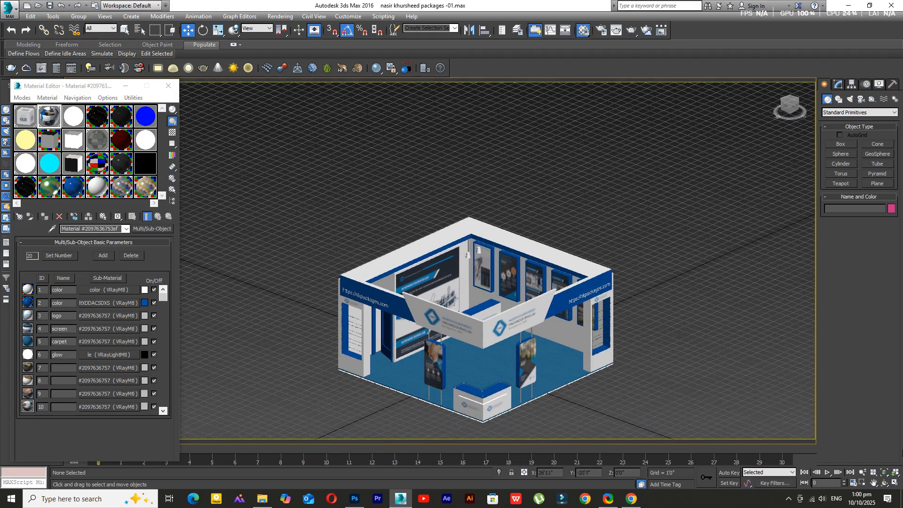
left_click(885, 483)
left_click_drag(475, 312, 496, 331)
key("w")
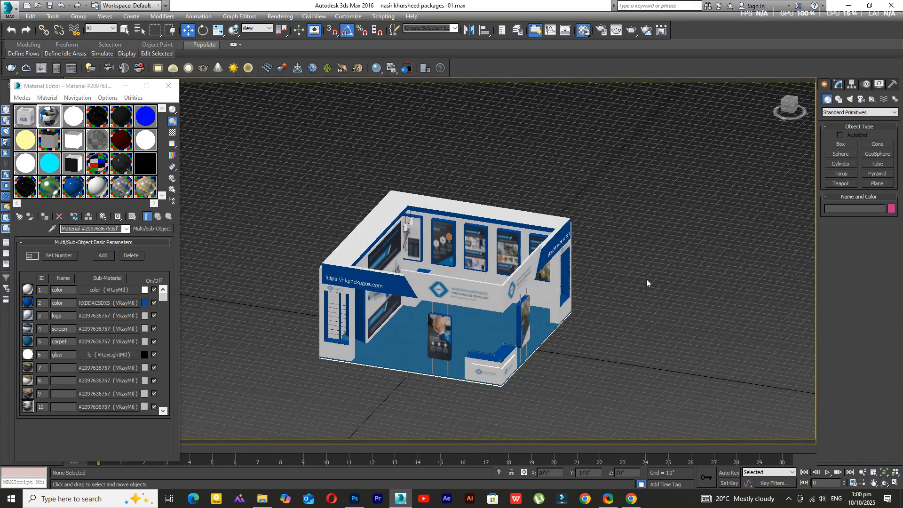
key("ctrl+s")
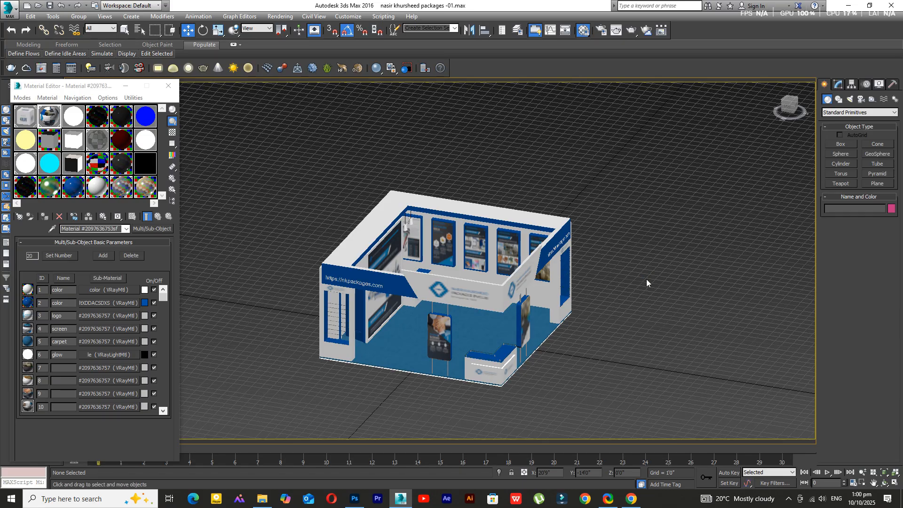